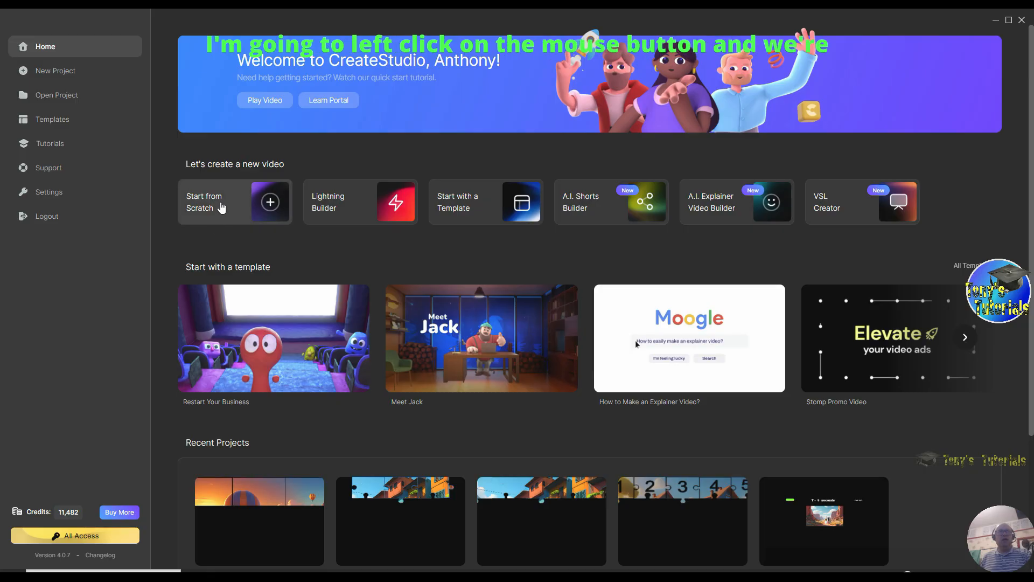
- Start a project from scratch, place the river valley video from the Global media library at the timeline start, and preview it
click(222, 208)
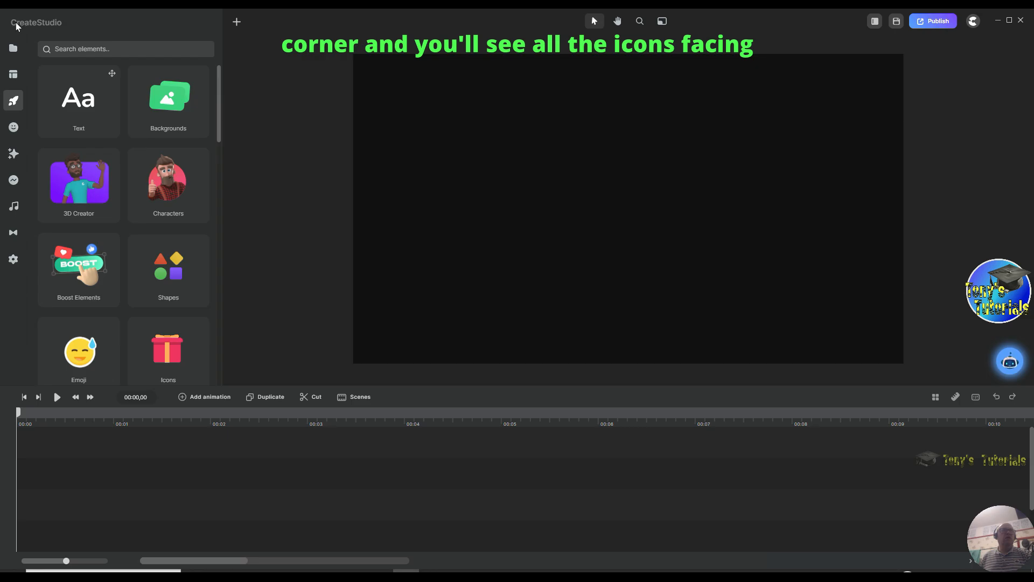
click(11, 52)
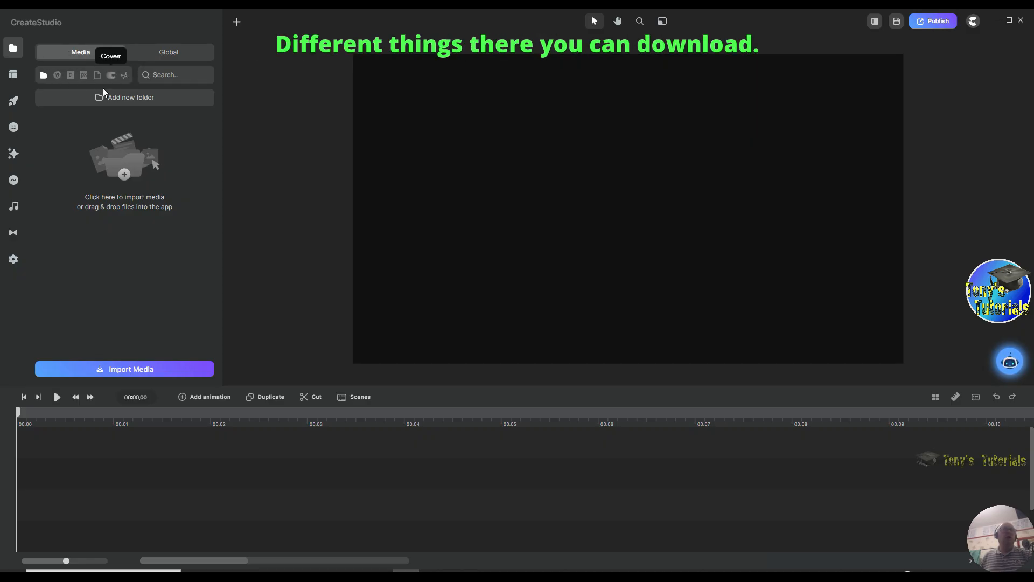
click(183, 57)
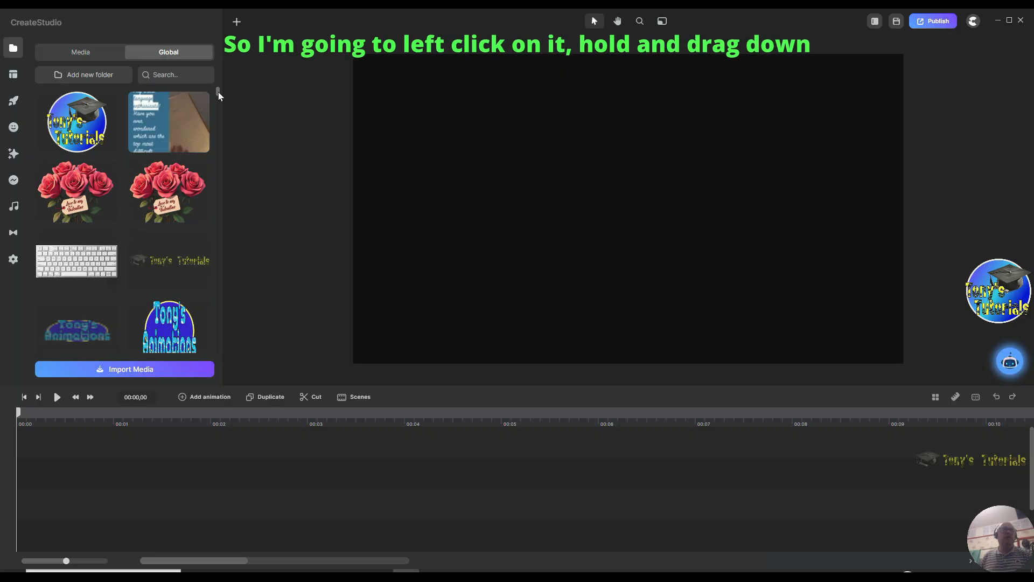
drag(218, 93, 218, 97)
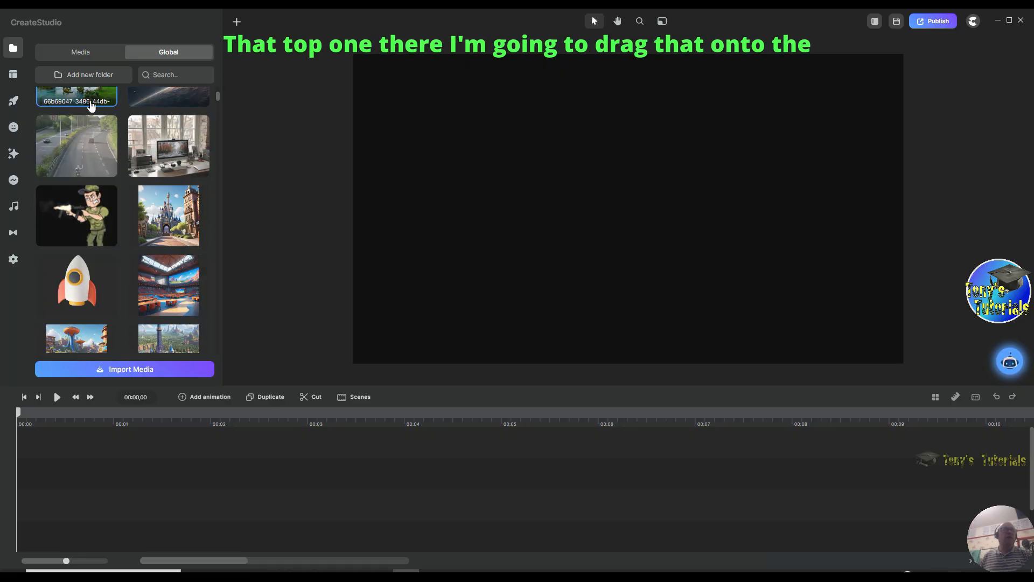
drag(91, 101, 38, 487)
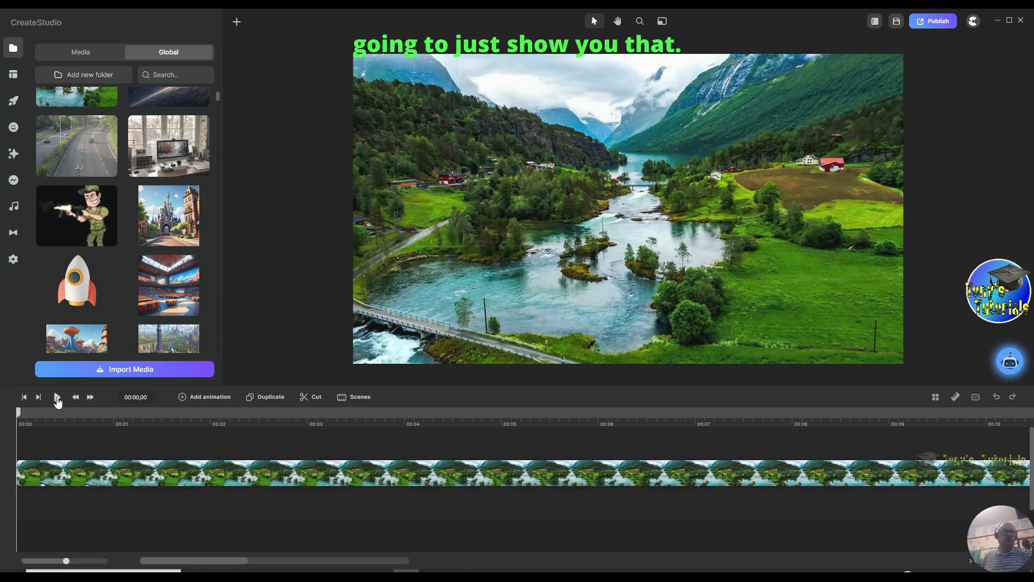
click(56, 397)
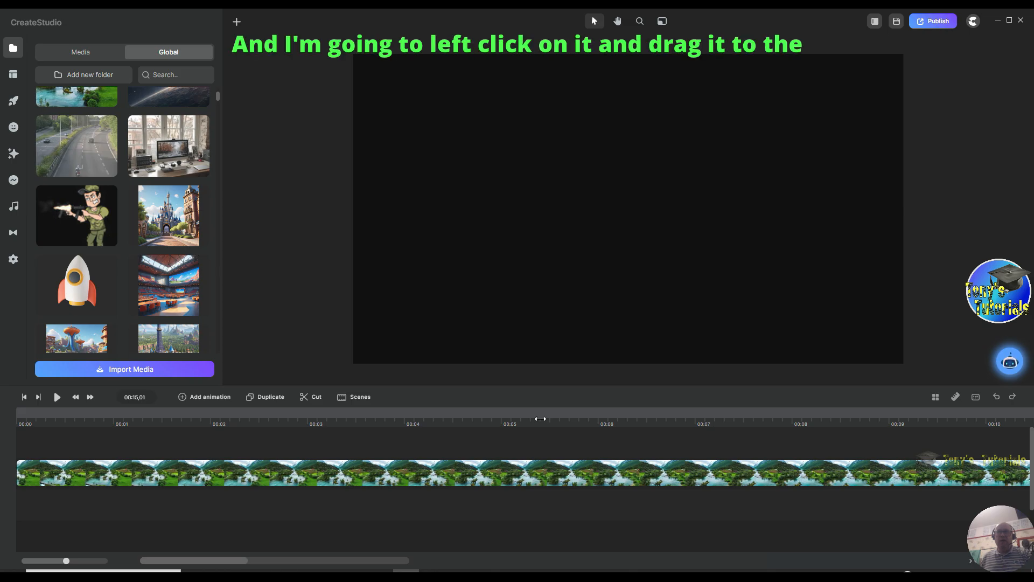
- Place the sunlit forest video from the Global library on the river clip's track, starting at about 21 seconds, and scrub through both clips
drag(528, 418, 499, 415)
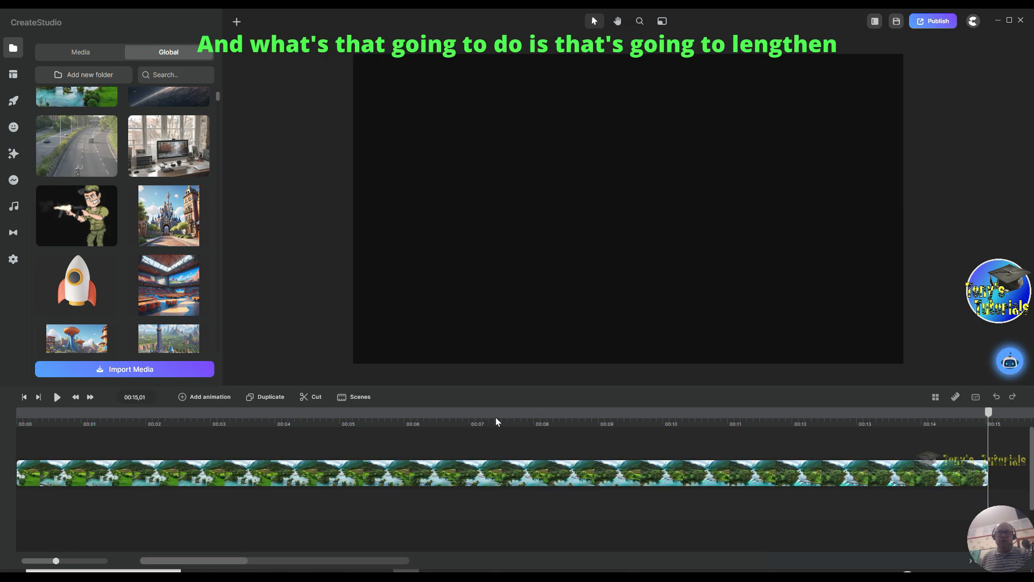
drag(491, 419, 333, 419)
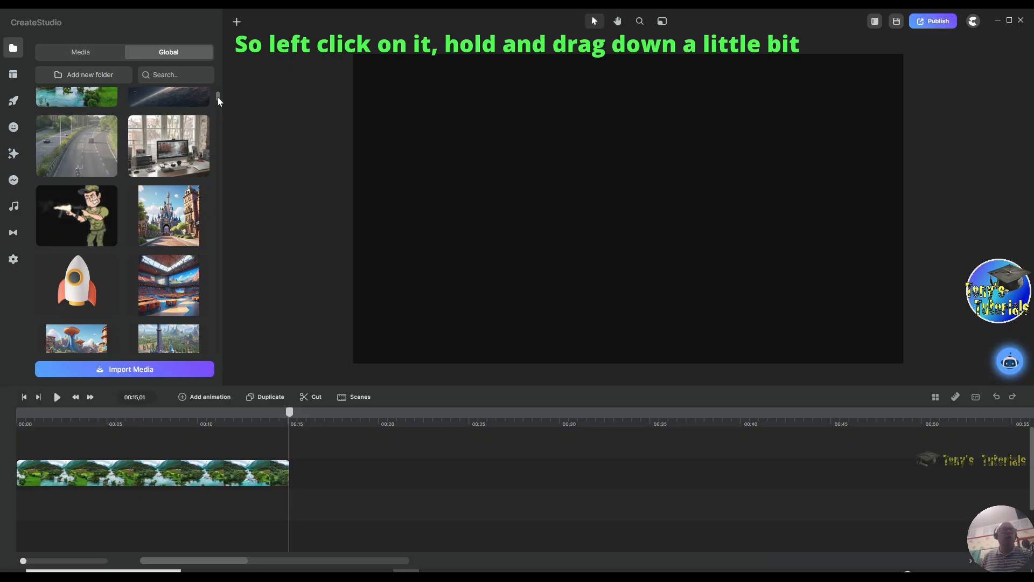
drag(218, 97, 218, 101)
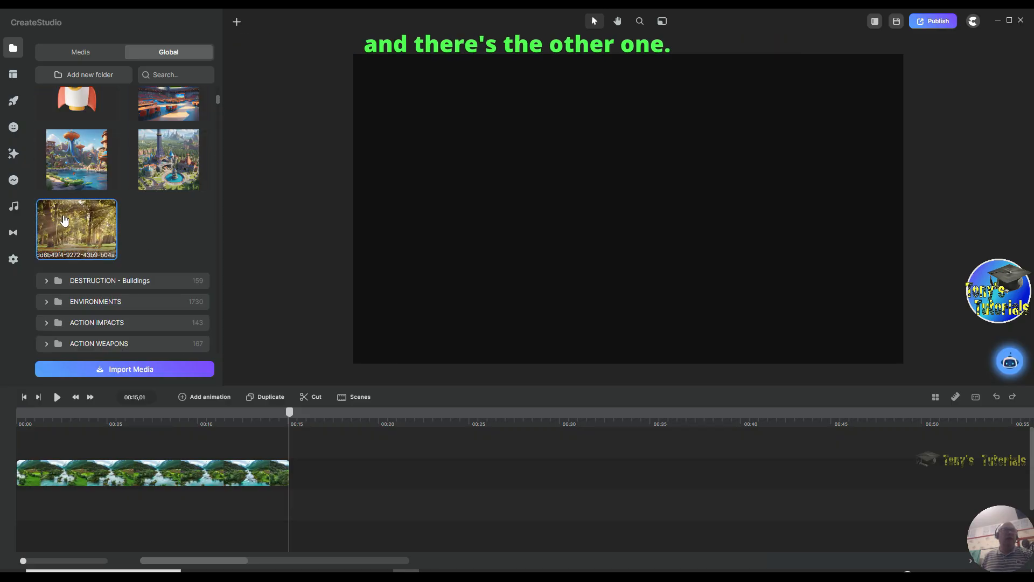
drag(84, 225, 446, 509)
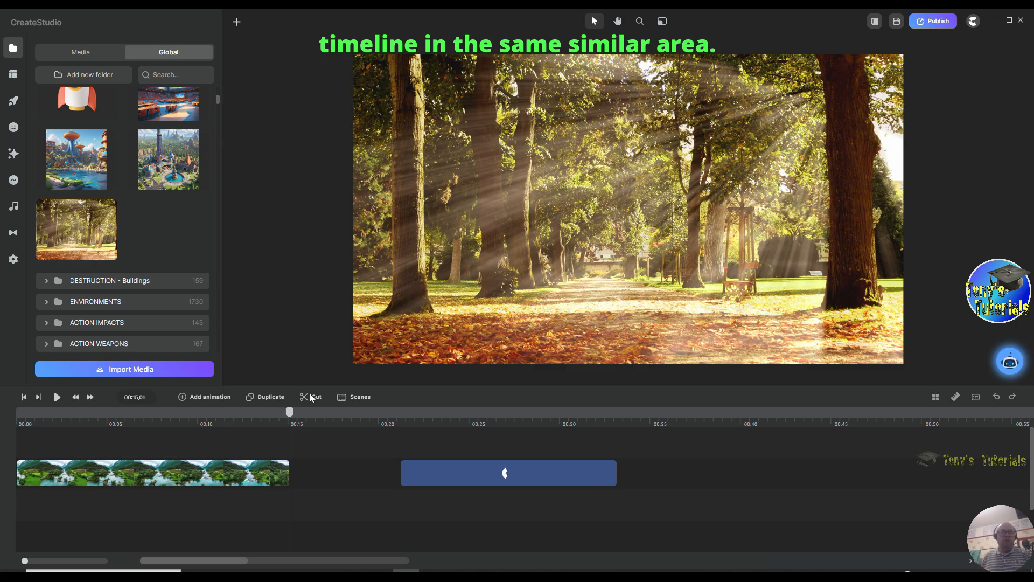
drag(289, 412, 265, 413)
drag(427, 420, 619, 422)
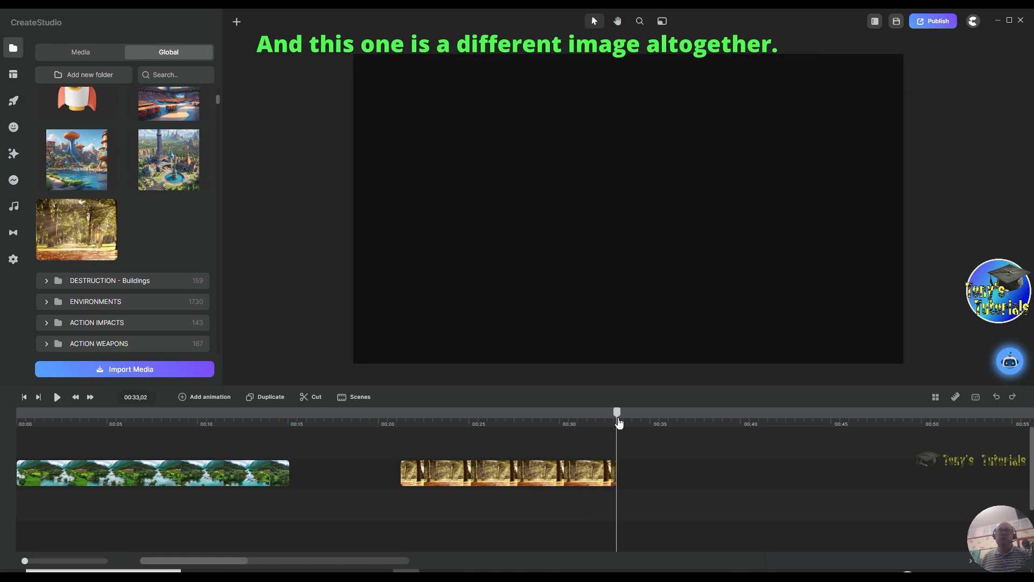
drag(473, 426, 173, 429)
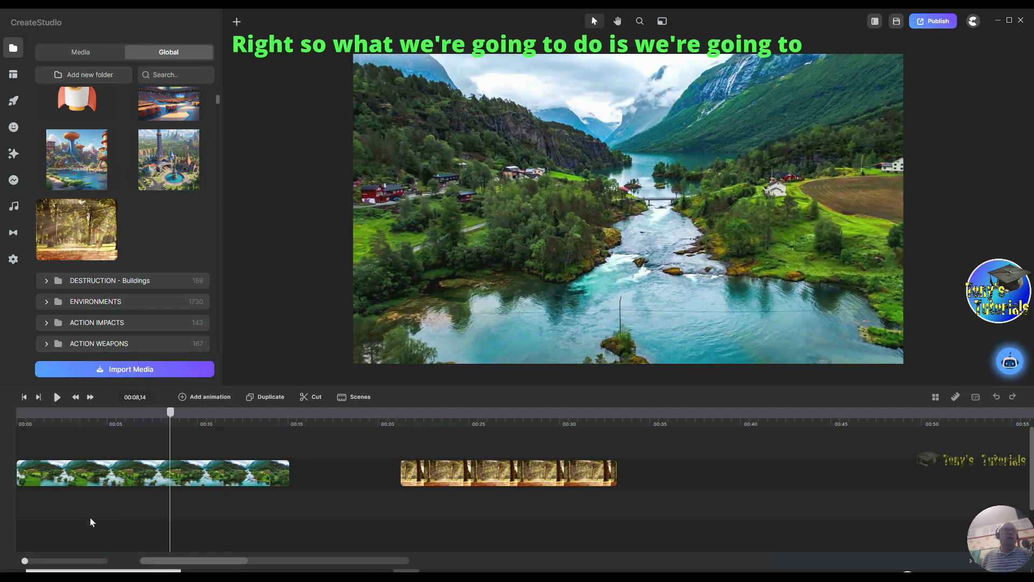
click(111, 479)
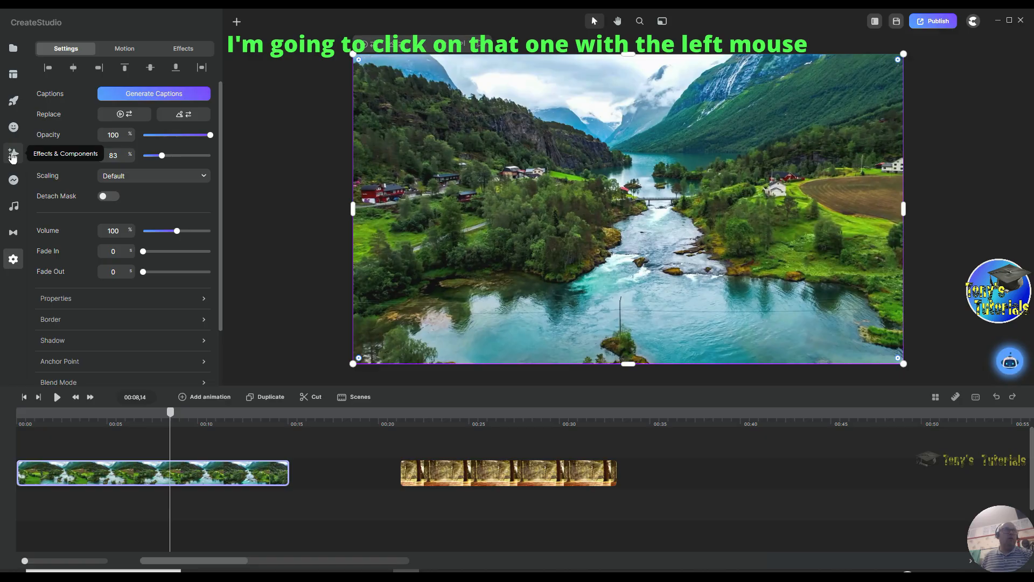
click(13, 155)
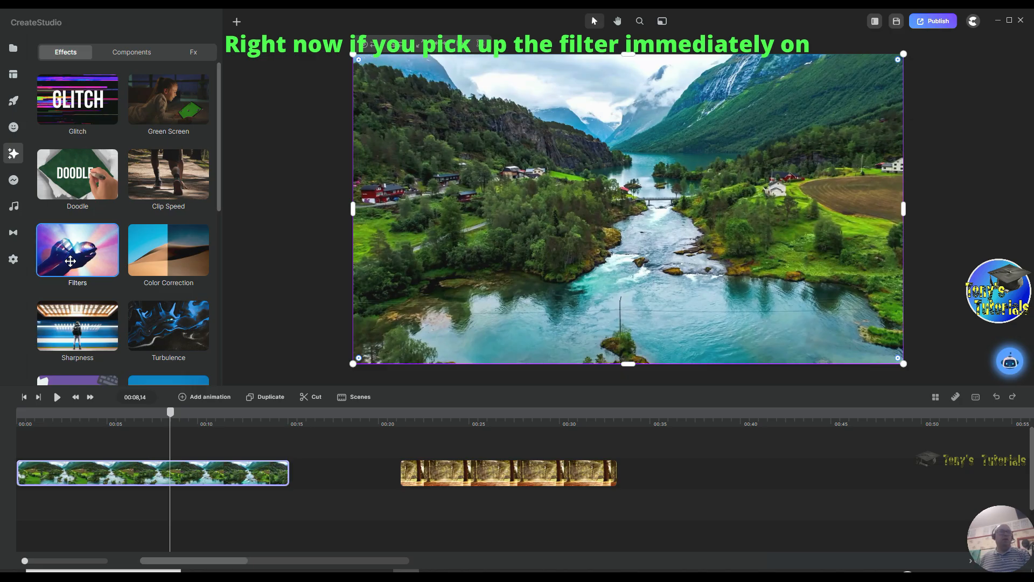
drag(76, 250, 157, 308)
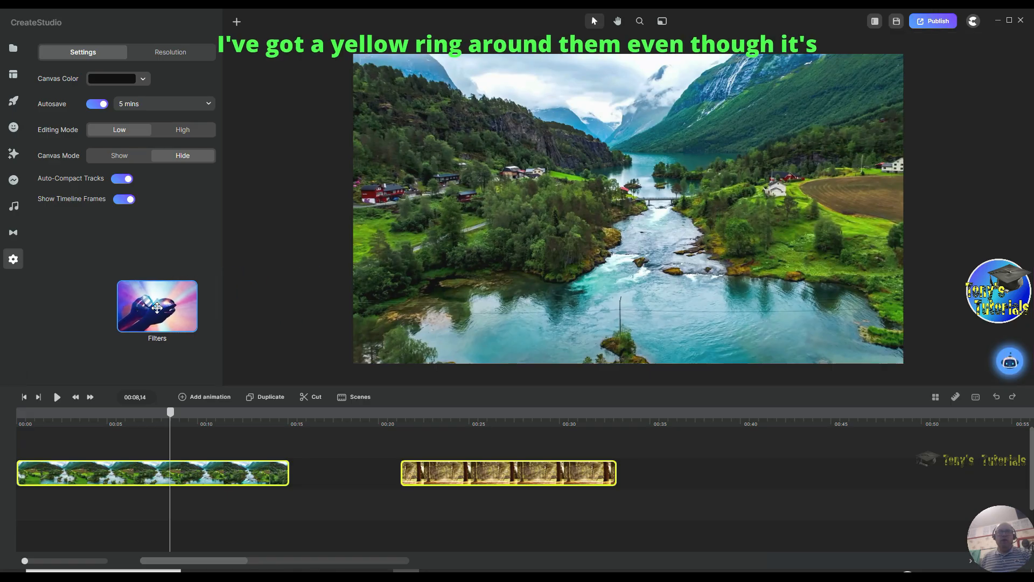
drag(157, 308, 156, 317)
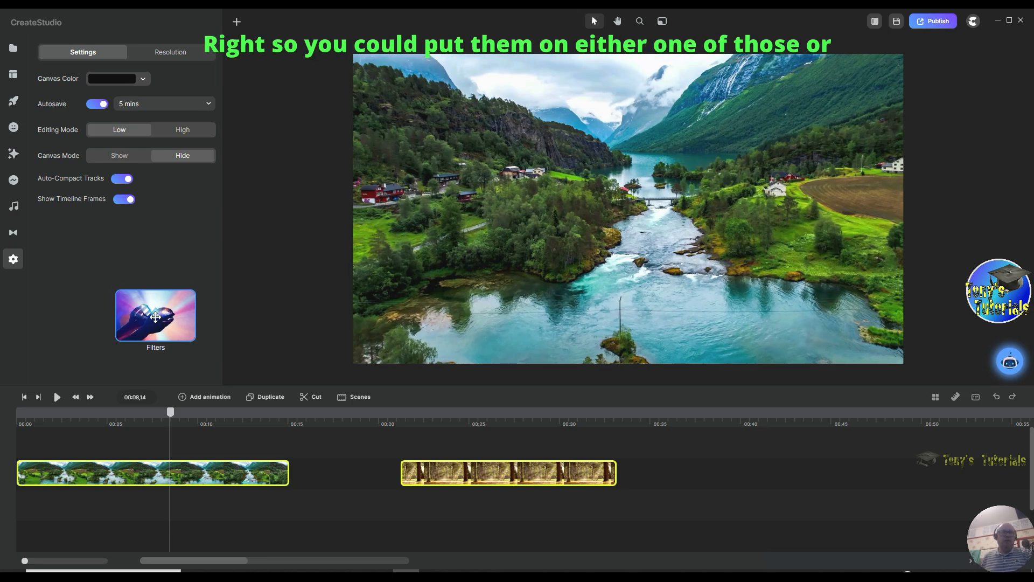
drag(156, 317, 194, 265)
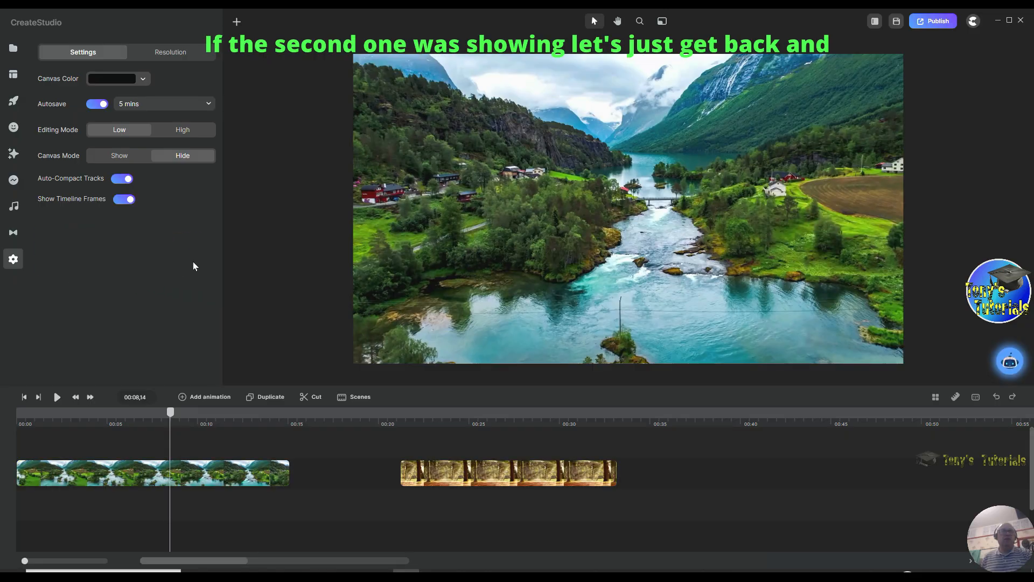
- Position the playhead over the forest clip at about 24 seconds and apply the Filters effect to it through the canvas
click(464, 413)
click(478, 482)
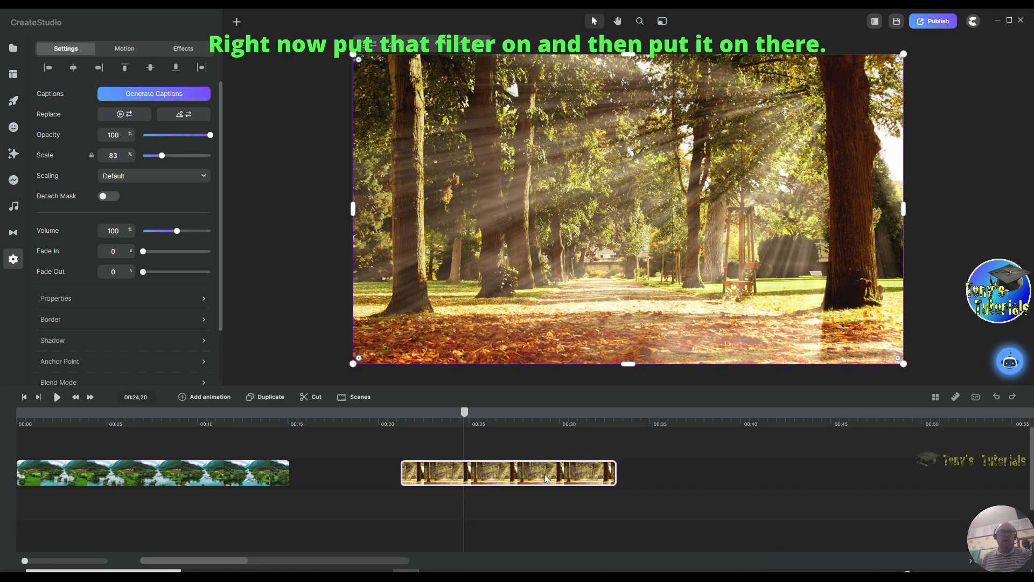
click(13, 154)
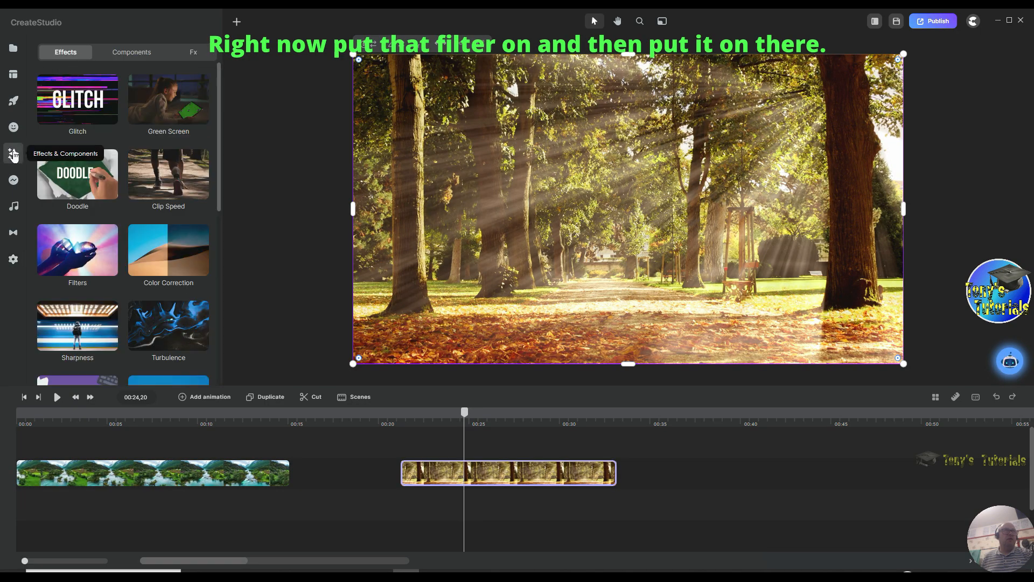
drag(90, 255, 295, 259)
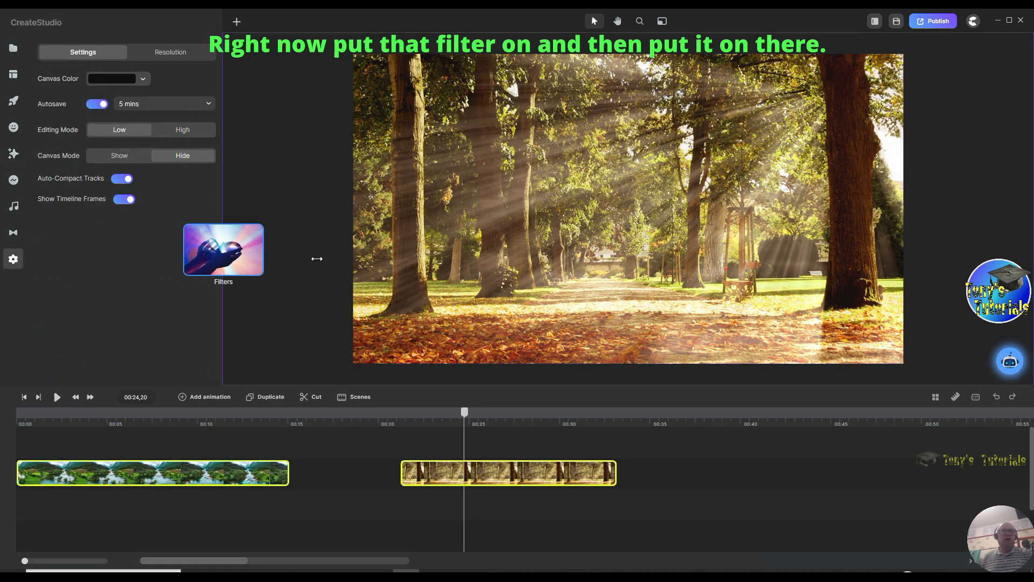
drag(512, 266, 558, 243)
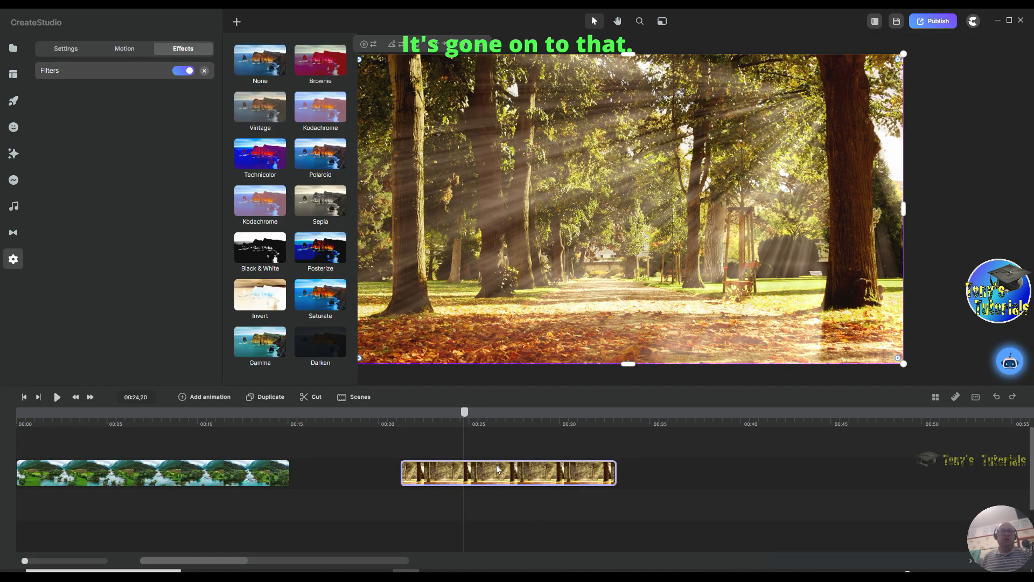
- Position the playhead over the river valley clip and check which effects are applied to it
click(129, 427)
click(136, 479)
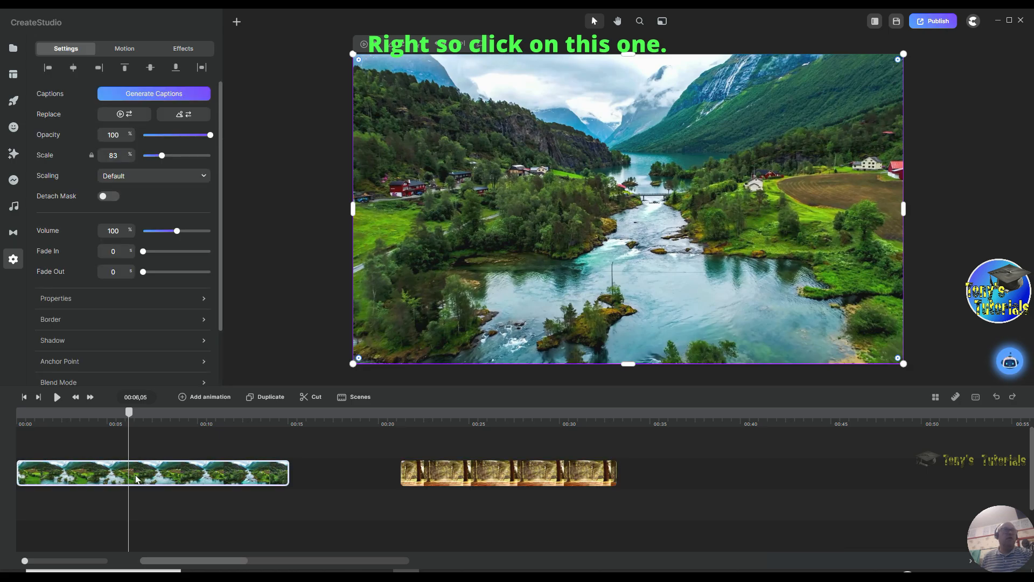
click(183, 50)
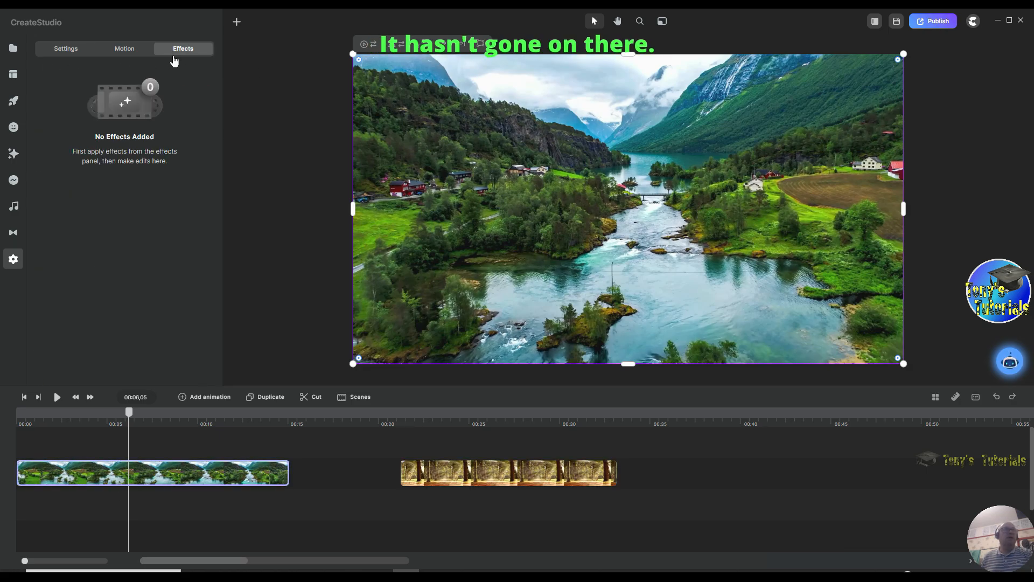
- Remove the Filters effect from the forest clip
click(456, 473)
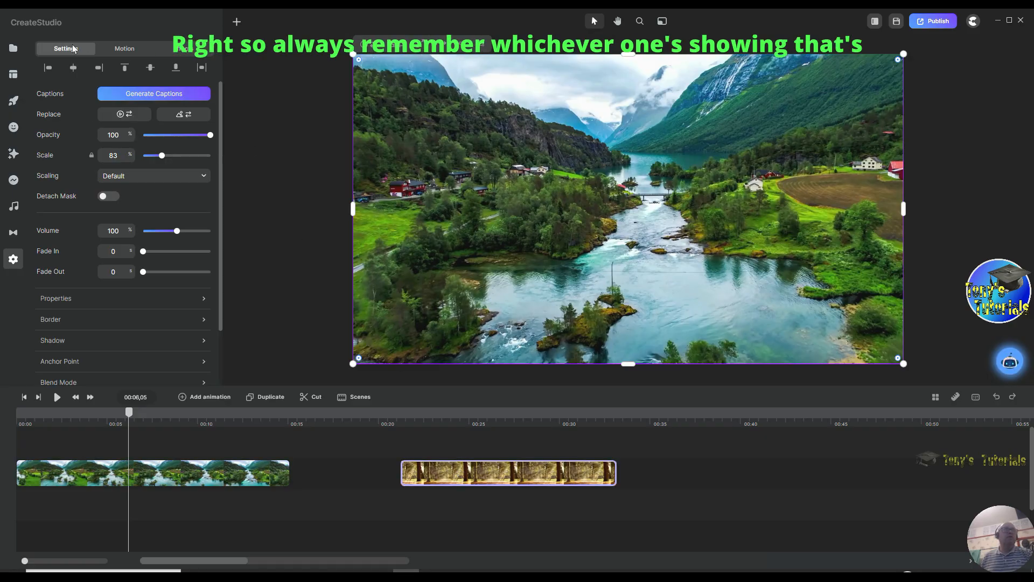
click(183, 49)
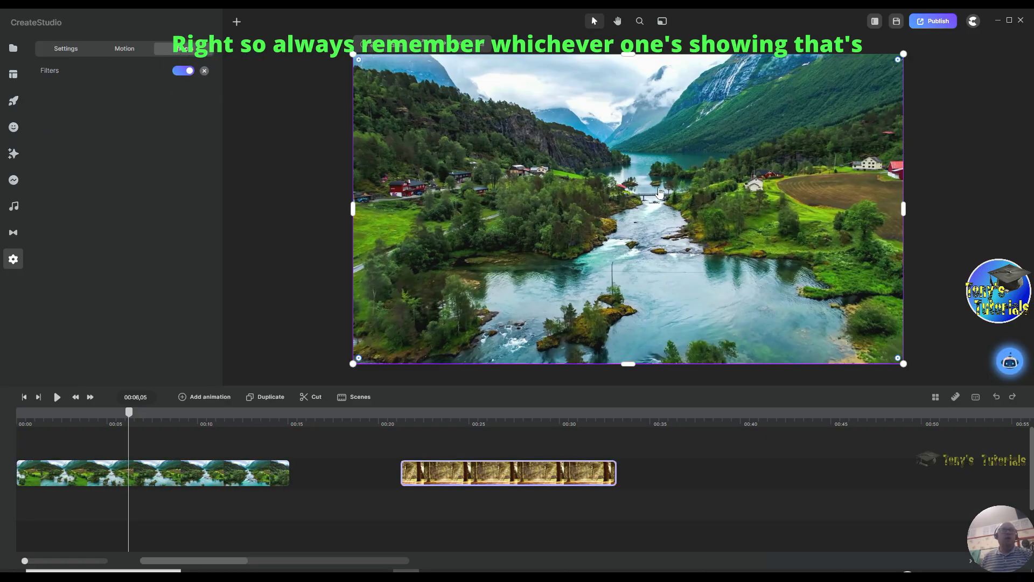
click(205, 71)
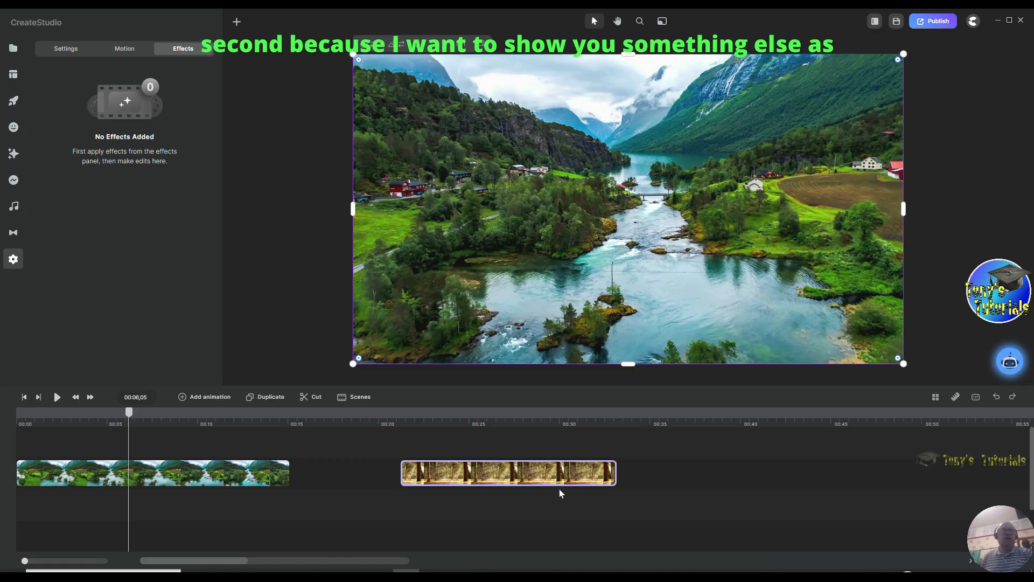
- Apply the Filters effect directly to the river valley clip on the timeline, and check the forest clip's applied effects
click(13, 155)
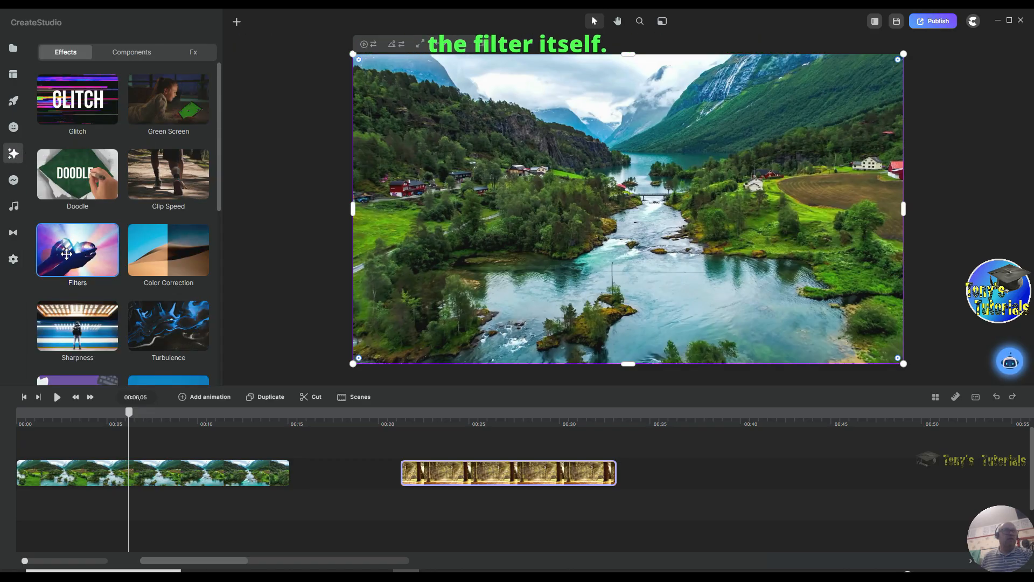
drag(66, 254, 199, 483)
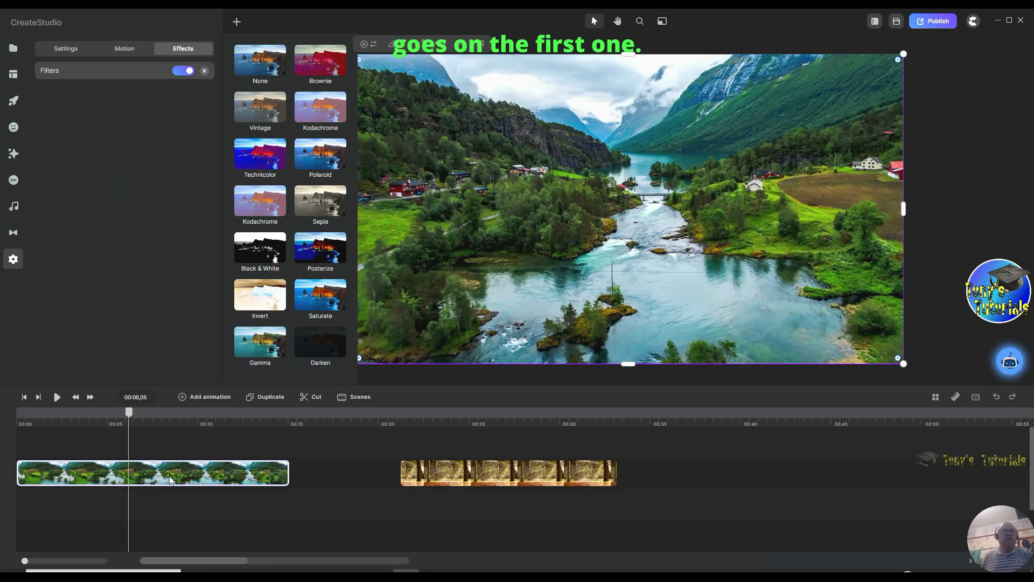
click(481, 426)
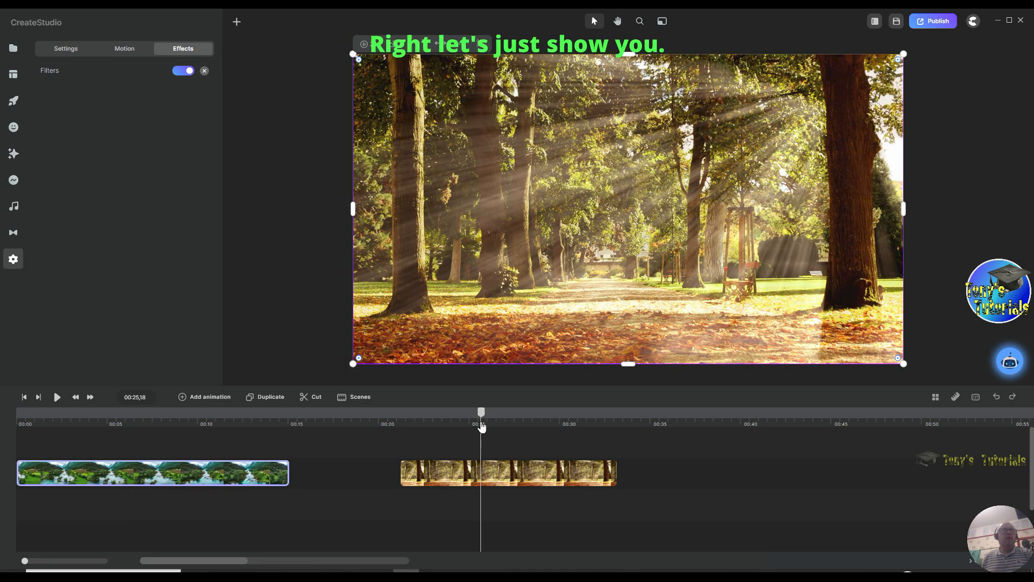
click(454, 474)
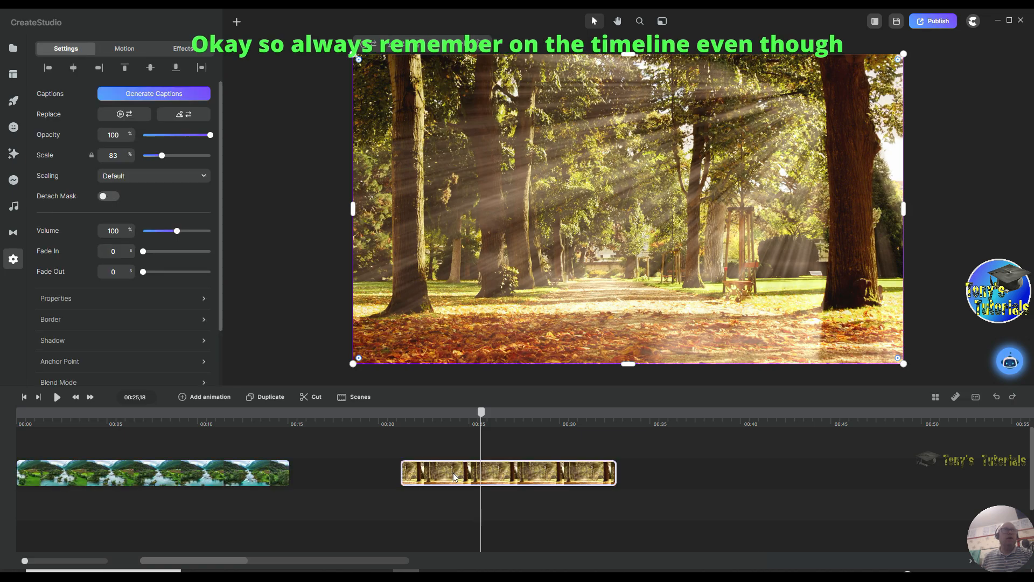
click(183, 50)
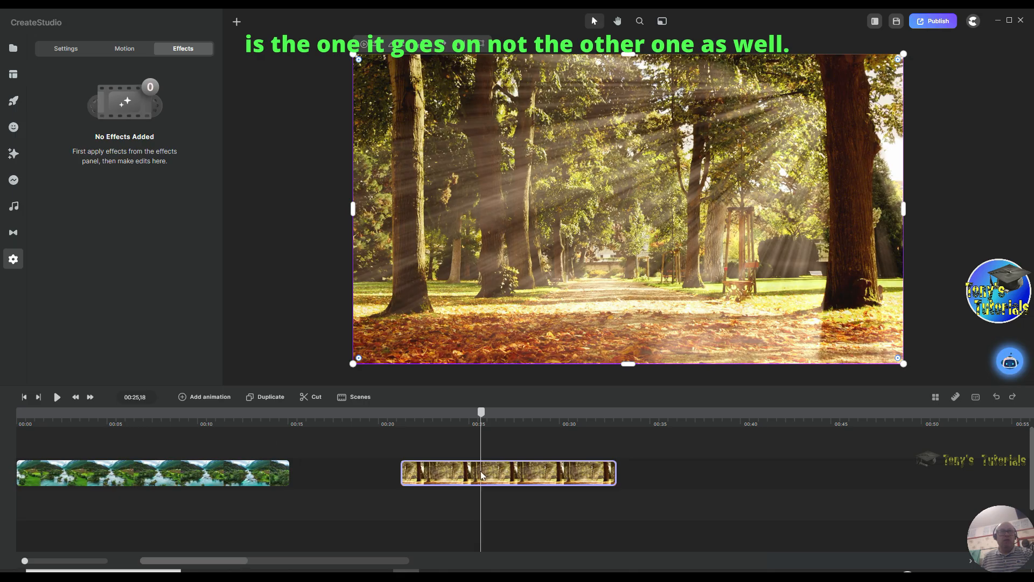
- Apply the Filters effect to the forest clip through the canvas, with the playhead over that clip
click(14, 155)
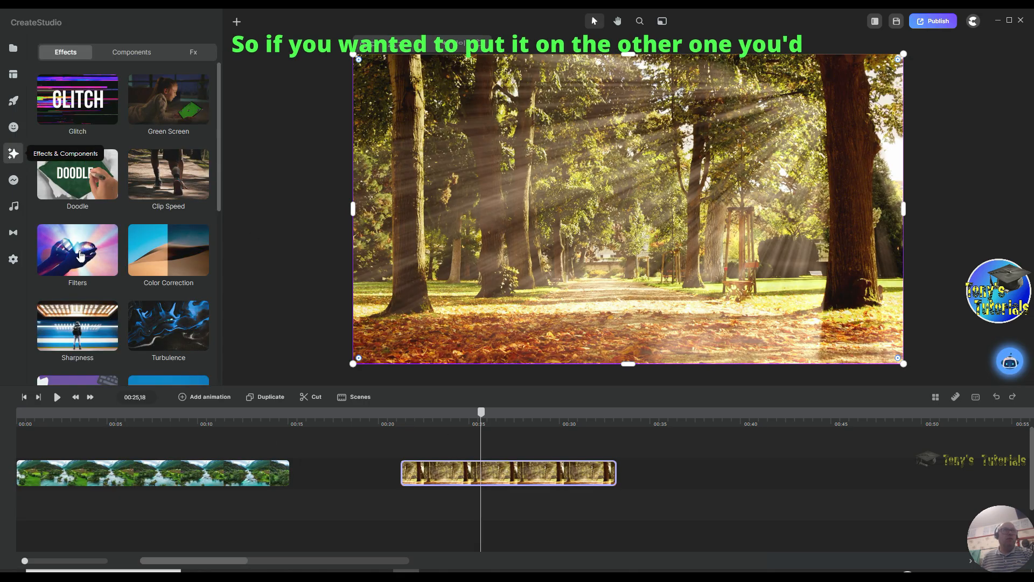
click(305, 281)
drag(306, 280, 313, 274)
drag(407, 408, 491, 247)
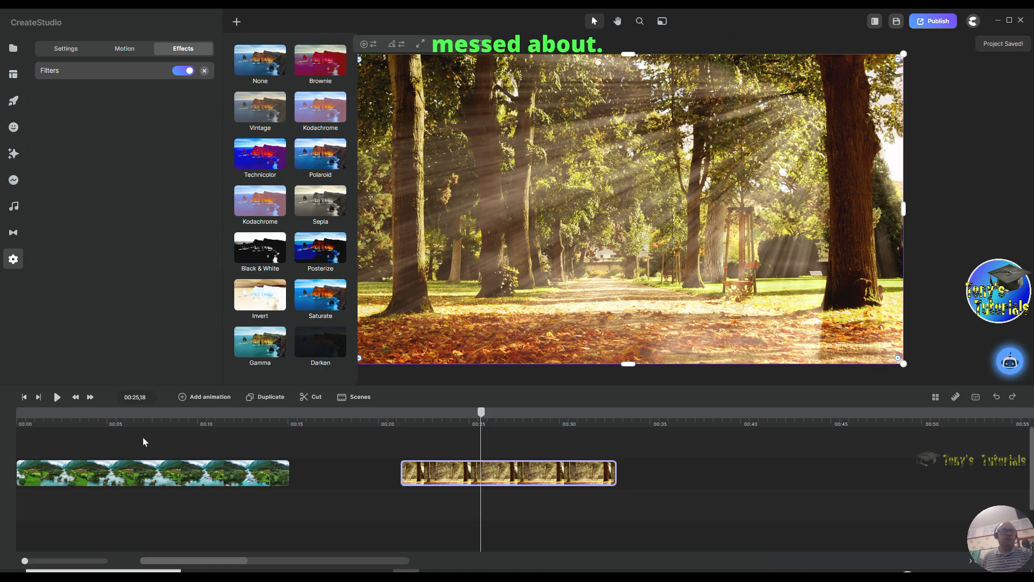
- Switch the river valley clip's Filters effect off and back on, and set its filter to Brownie
click(146, 420)
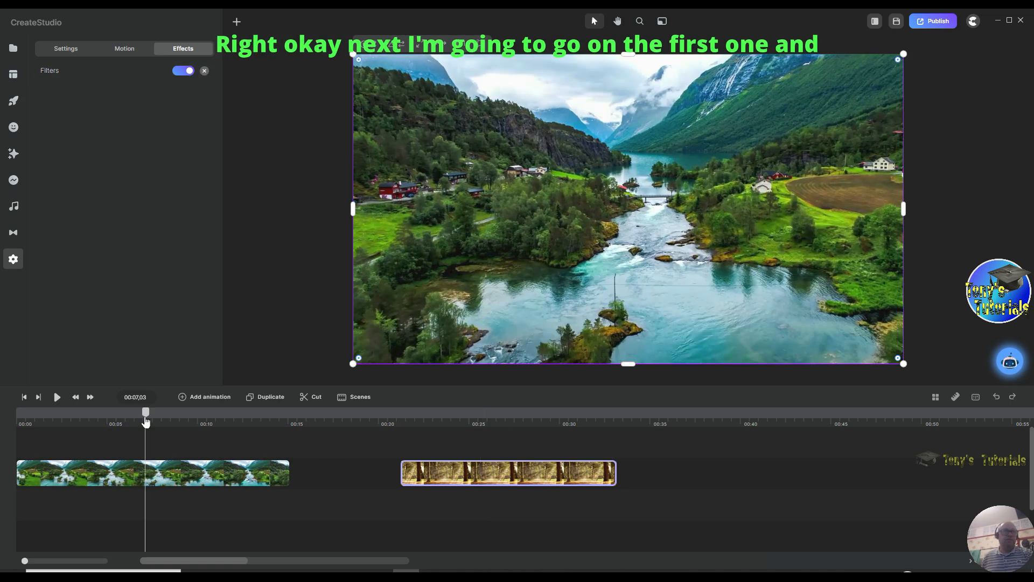
click(134, 476)
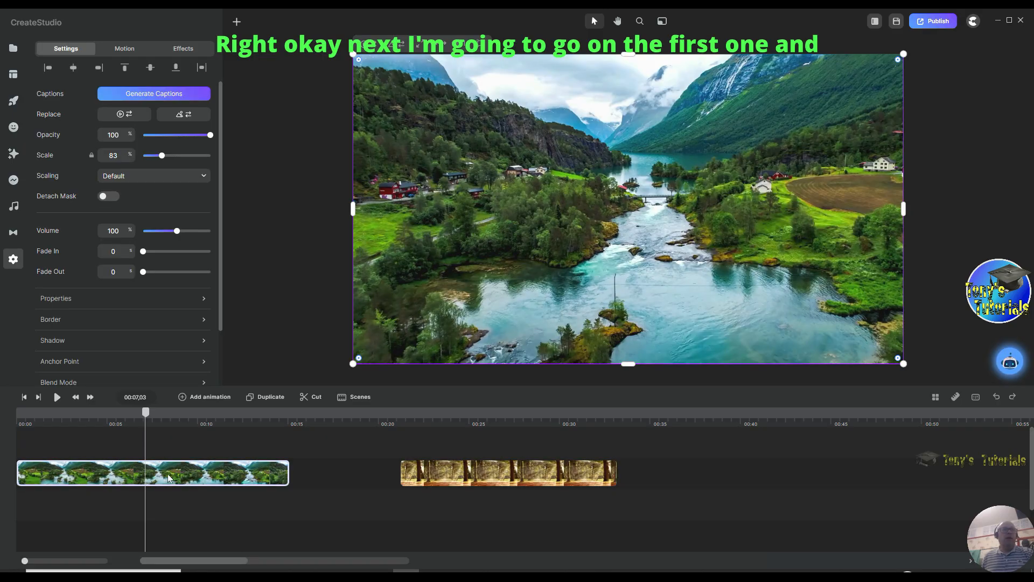
click(181, 50)
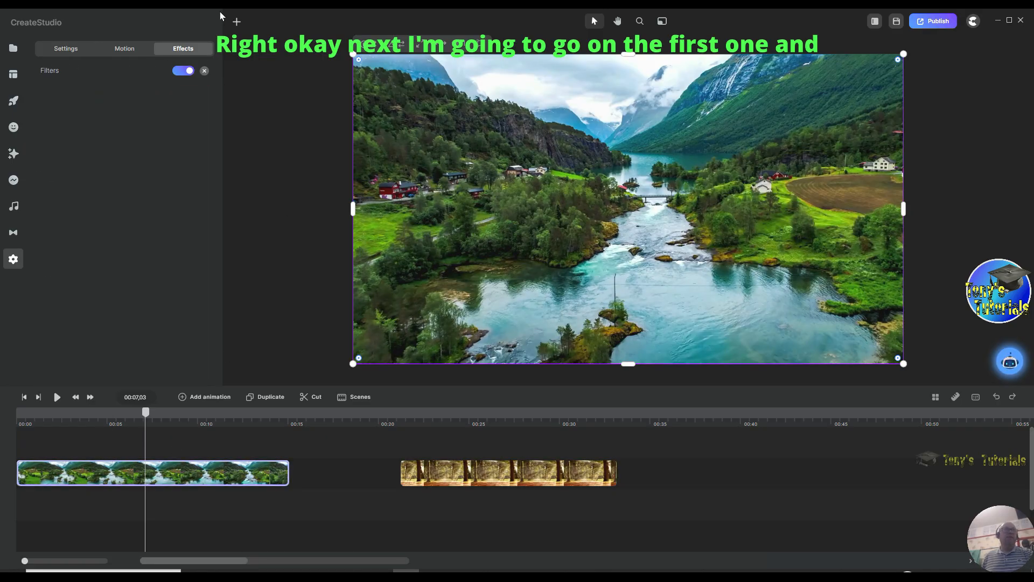
click(155, 71)
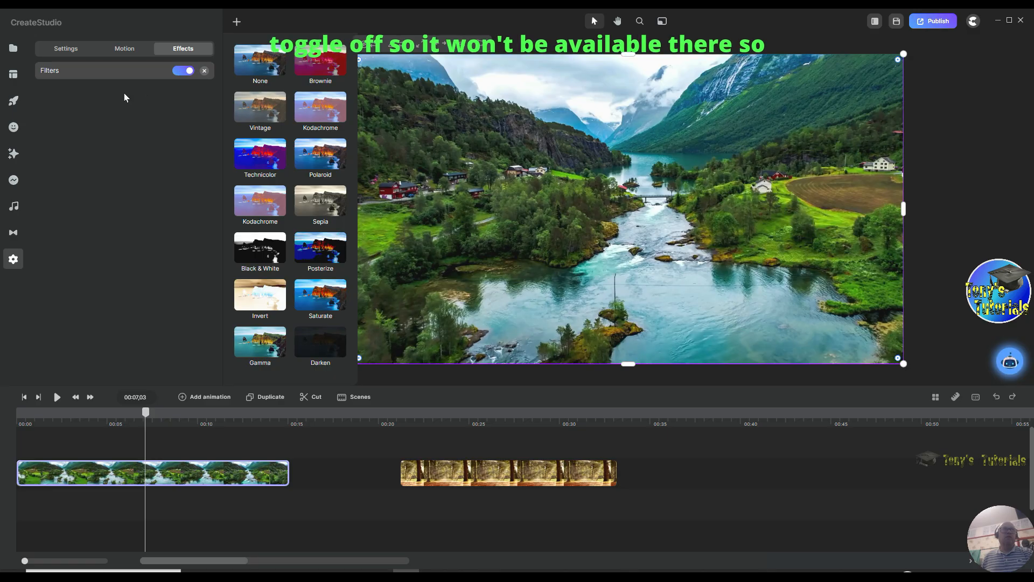
click(182, 73)
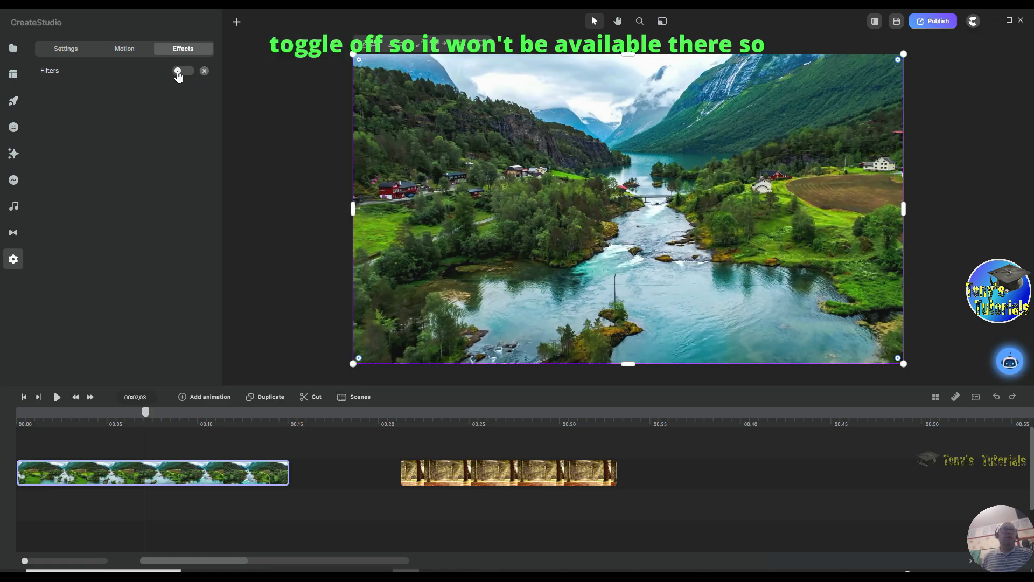
click(185, 72)
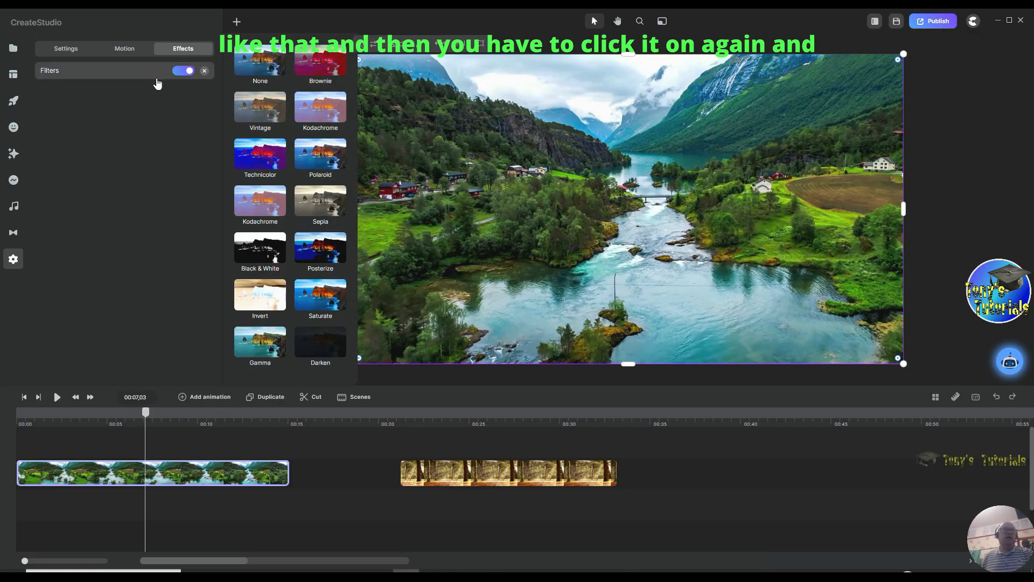
click(322, 64)
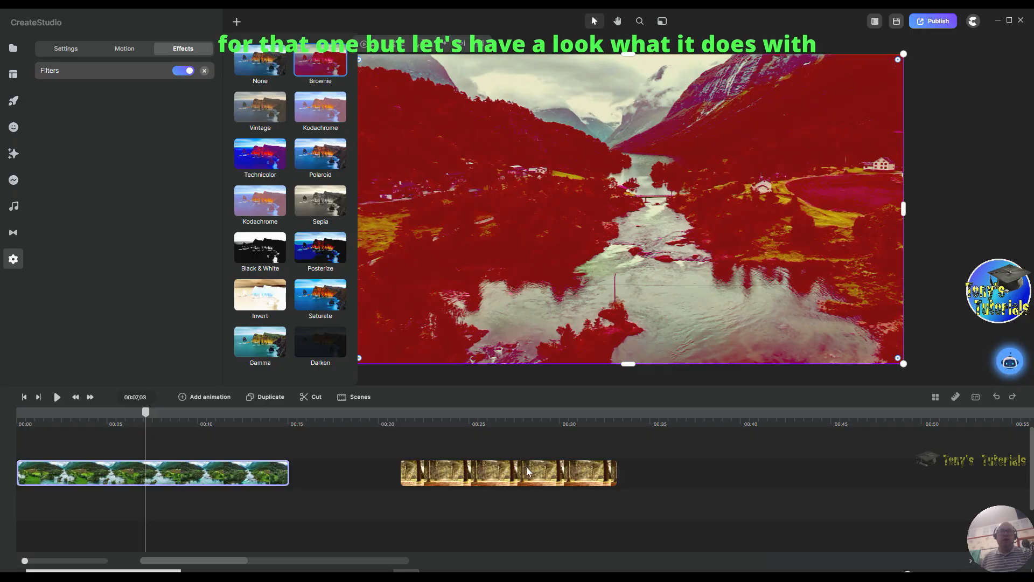
- Set the forest clip's filter to Brownie, with the playhead positioned over that clip
click(500, 416)
click(499, 416)
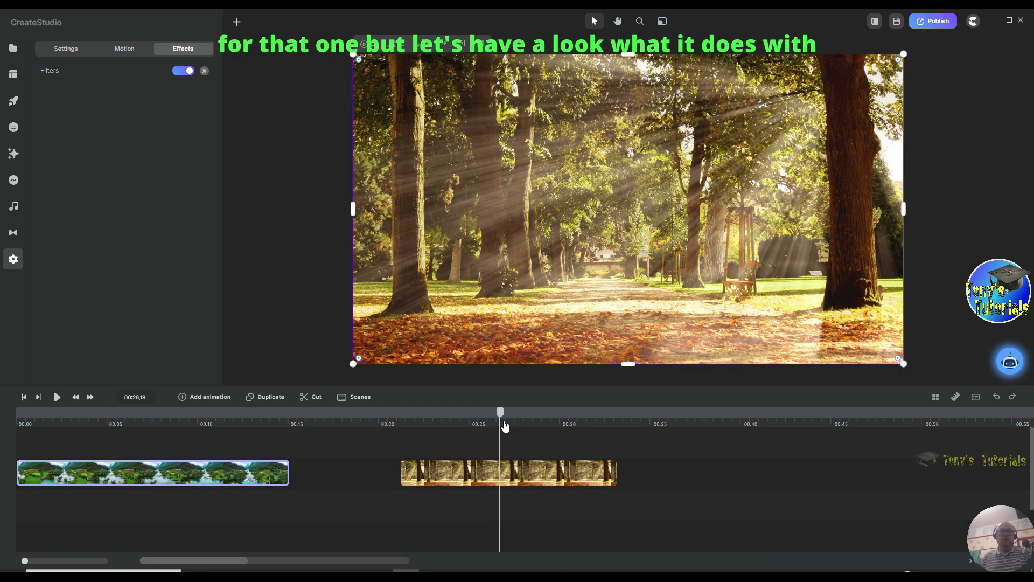
click(490, 474)
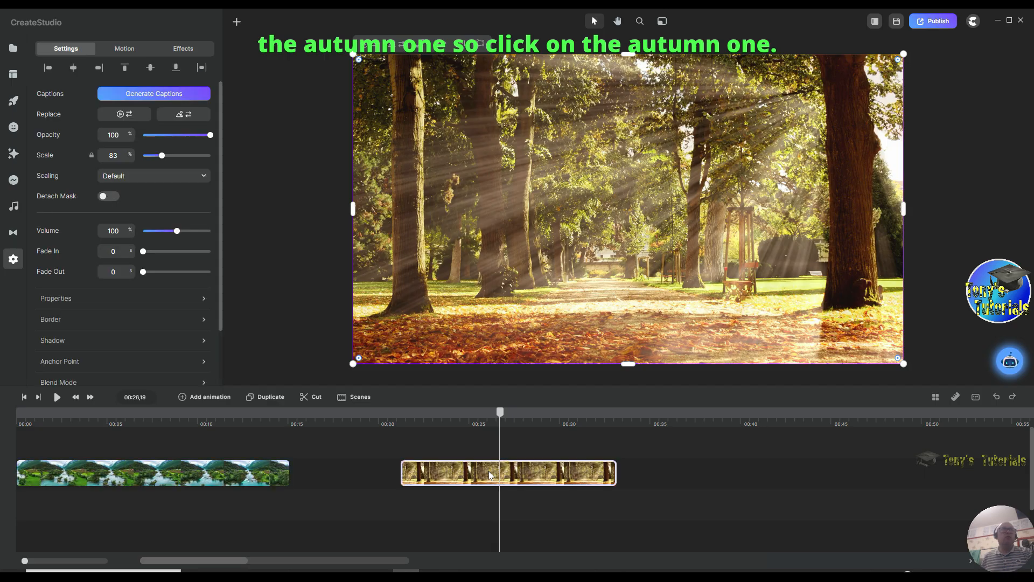
click(182, 49)
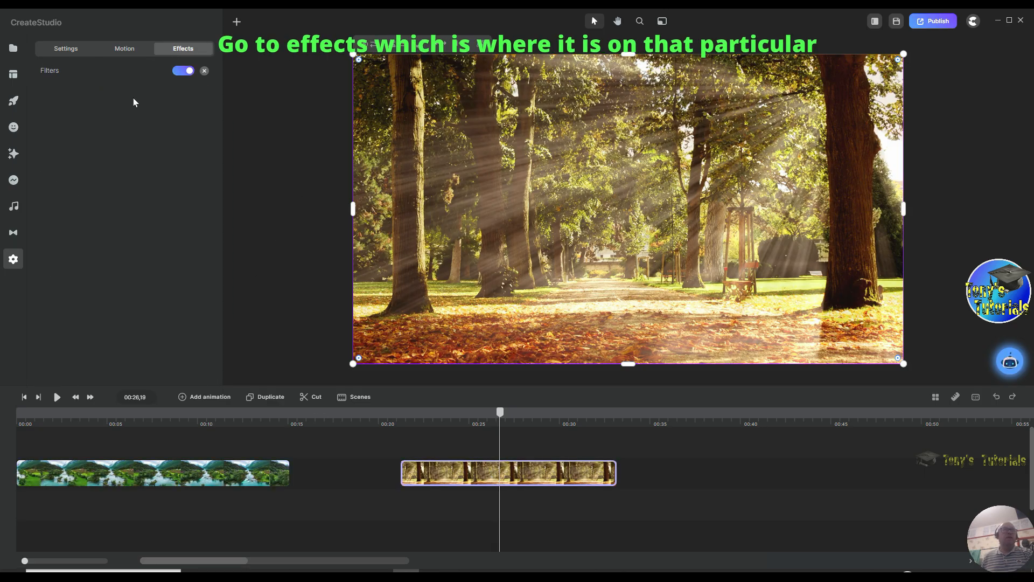
click(110, 76)
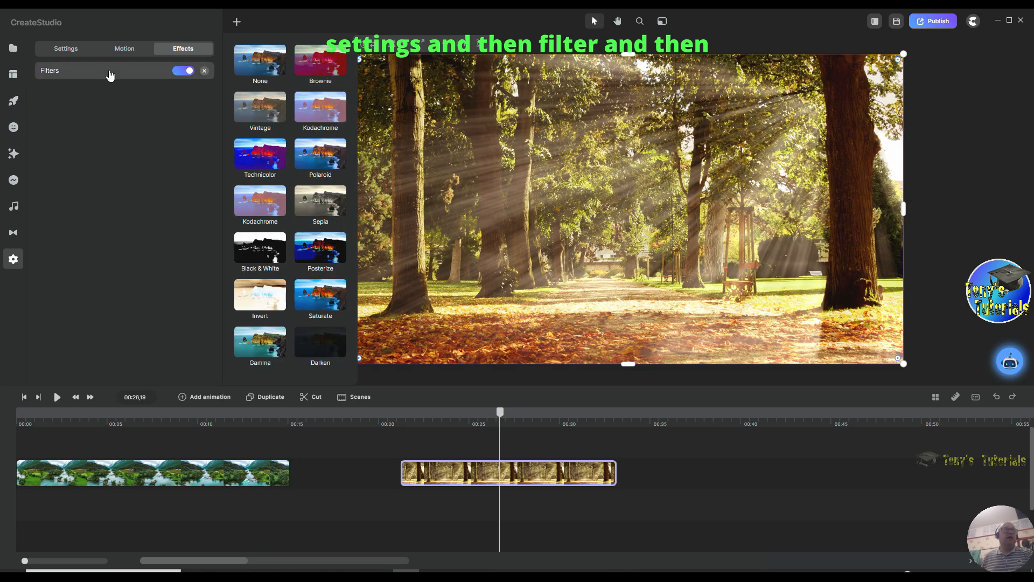
click(313, 62)
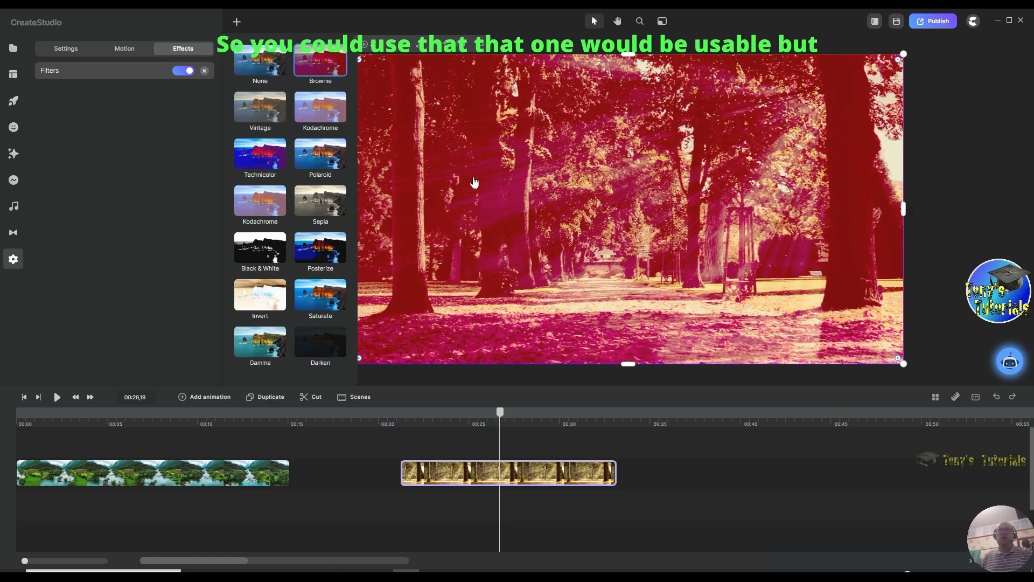
- Return the playhead to the river valley clip and change that clip's filter to Vintage
click(149, 414)
click(148, 416)
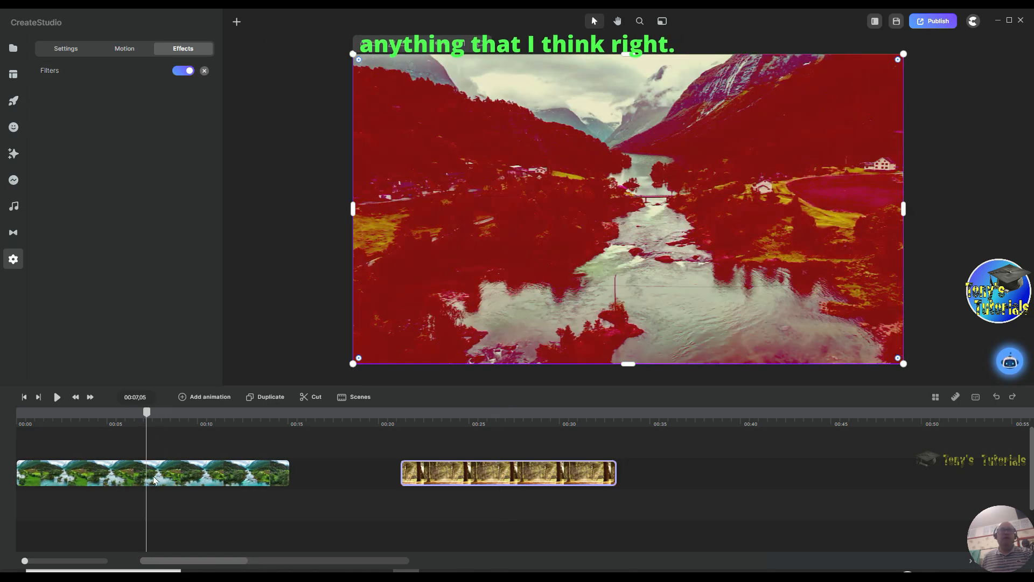
click(89, 74)
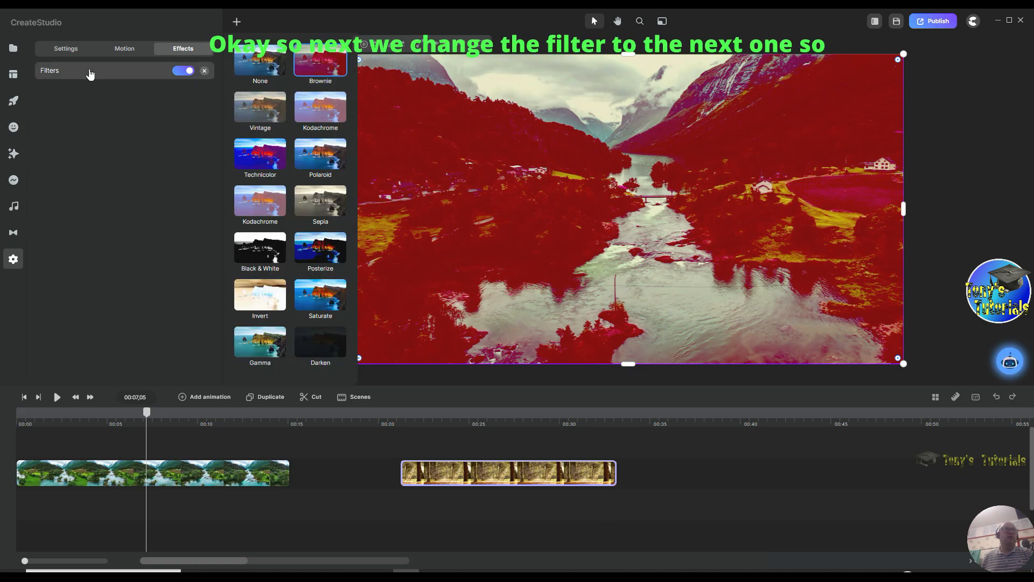
click(114, 470)
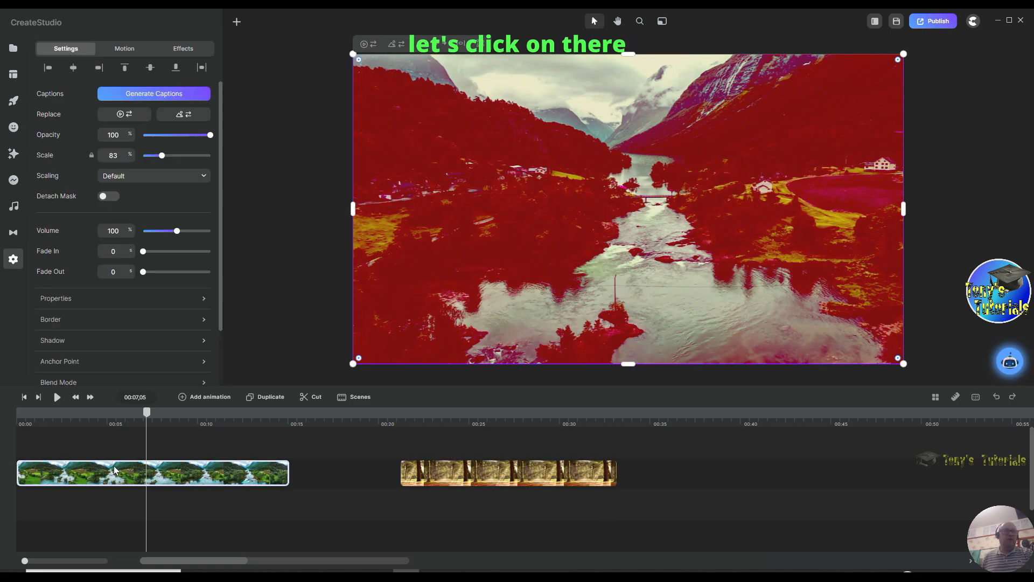
click(190, 50)
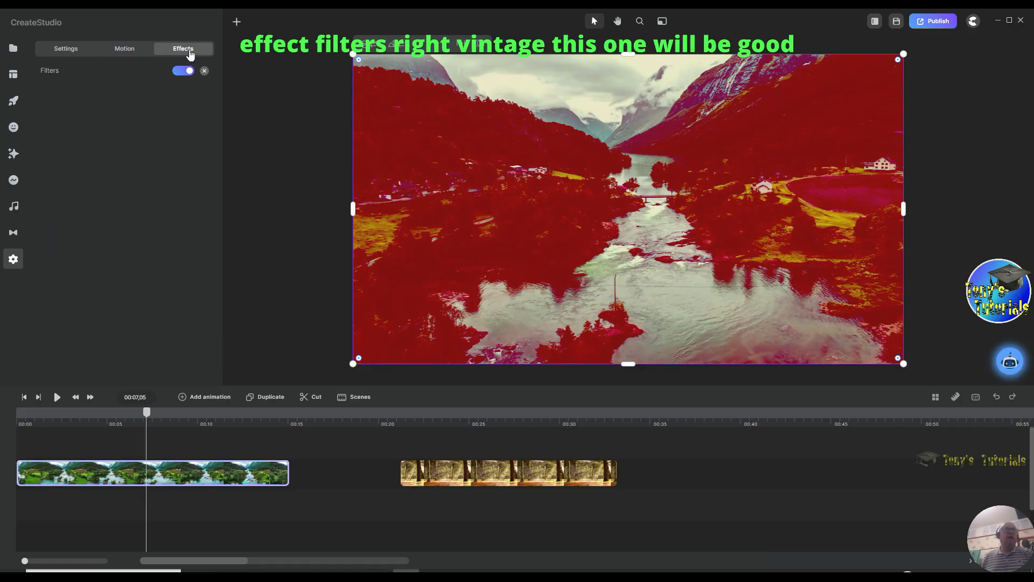
click(134, 72)
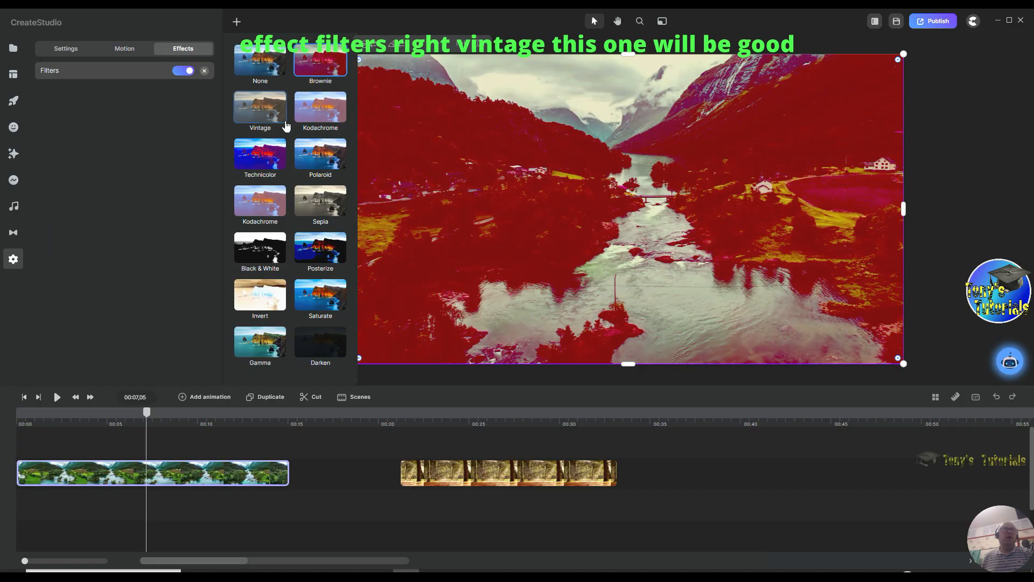
click(251, 112)
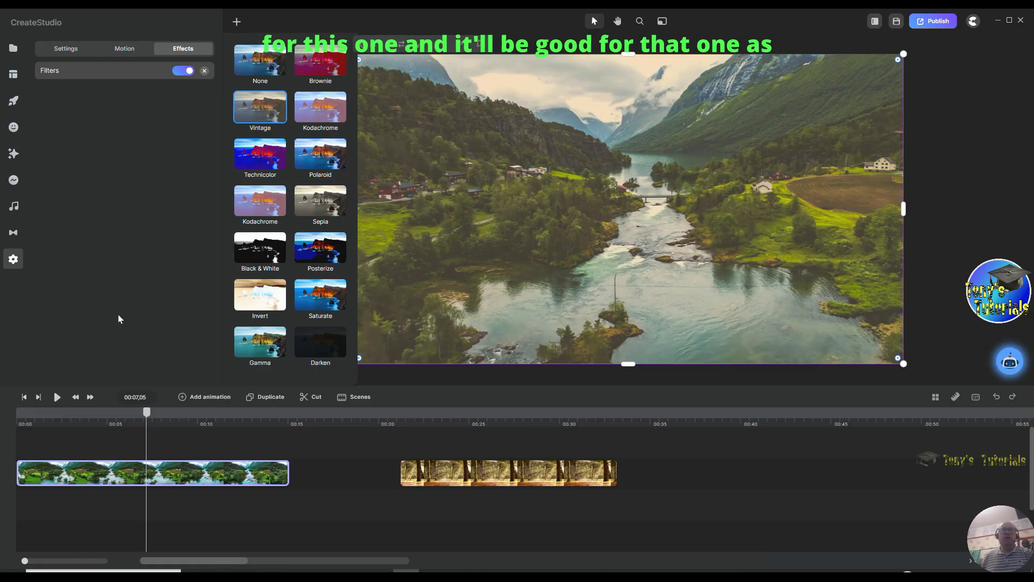
- Change the forest clip's filter to Vintage, with the playhead over that clip
click(486, 422)
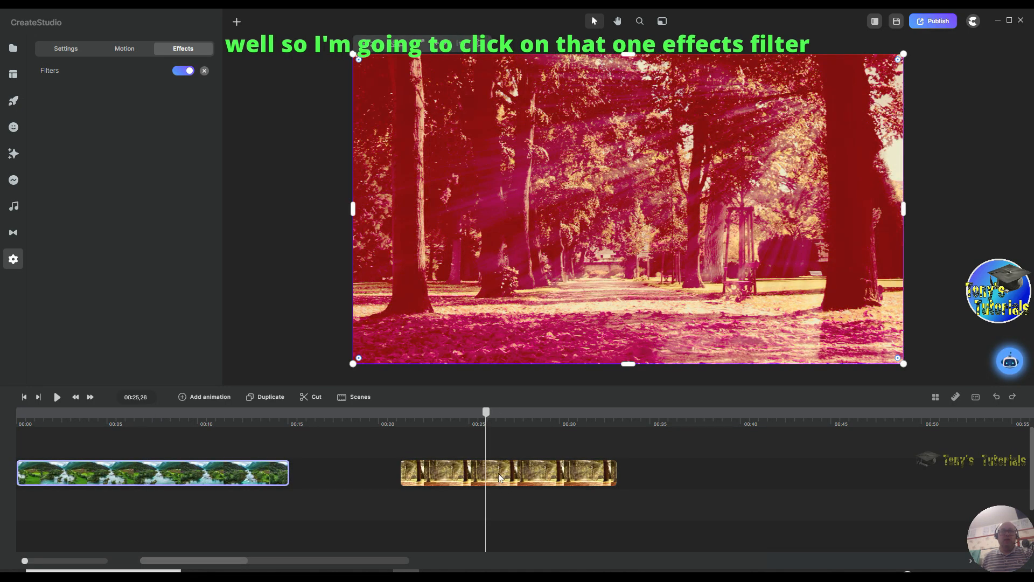
click(498, 473)
click(183, 49)
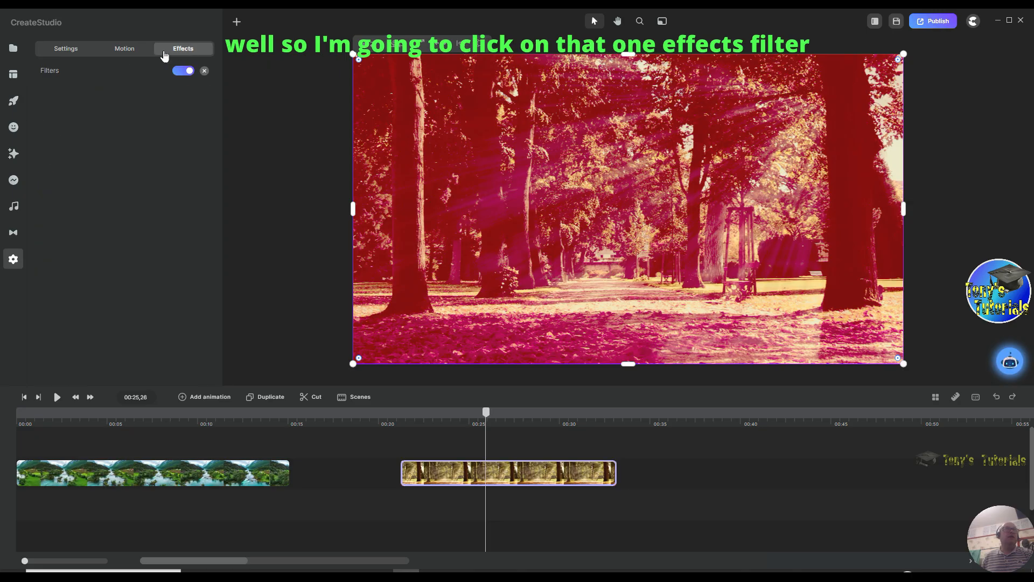
click(106, 71)
click(257, 112)
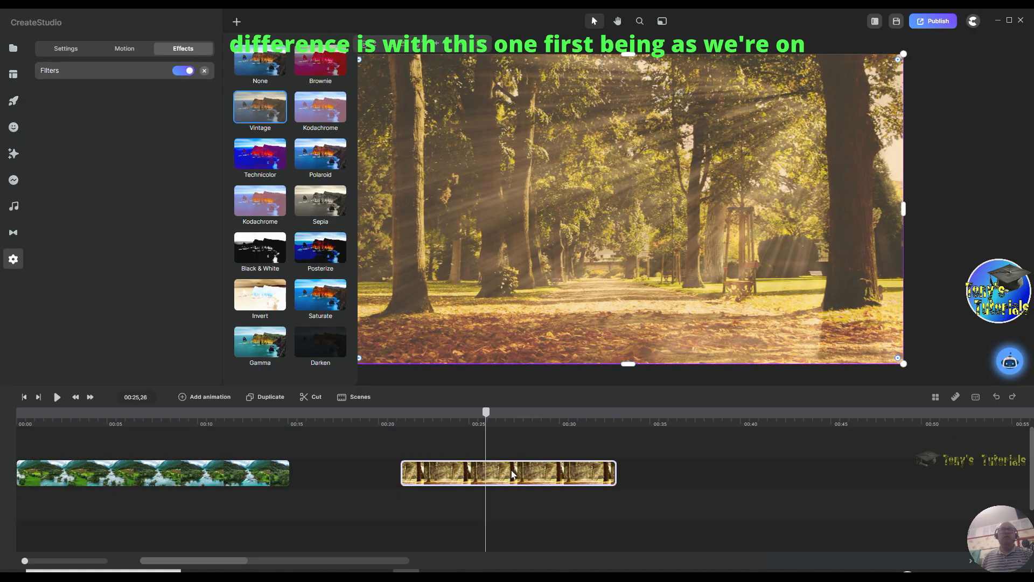
- Compare the forest clip with and without the Vintage filter by switching its Filters effect off and on twice
click(183, 70)
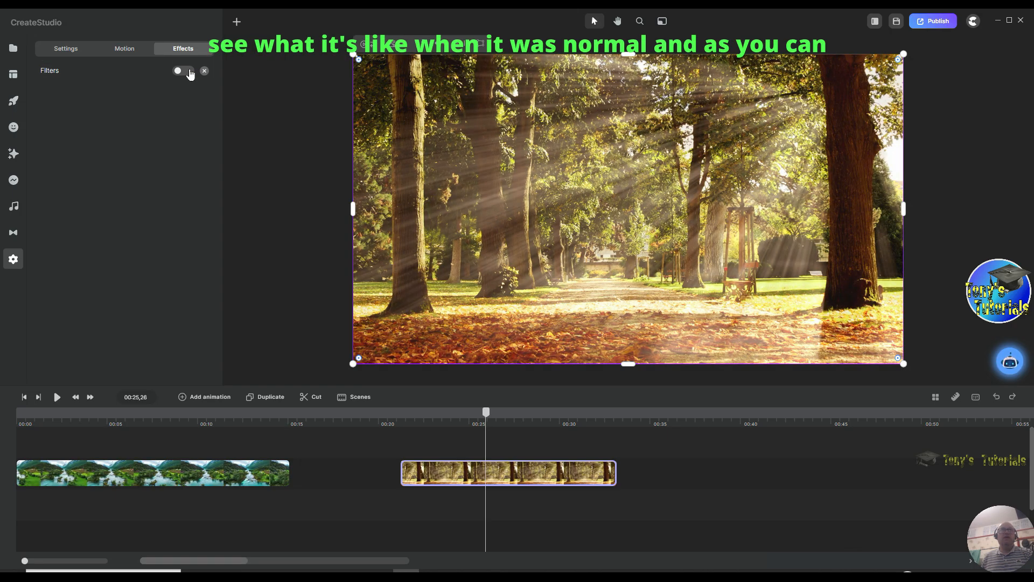
click(189, 72)
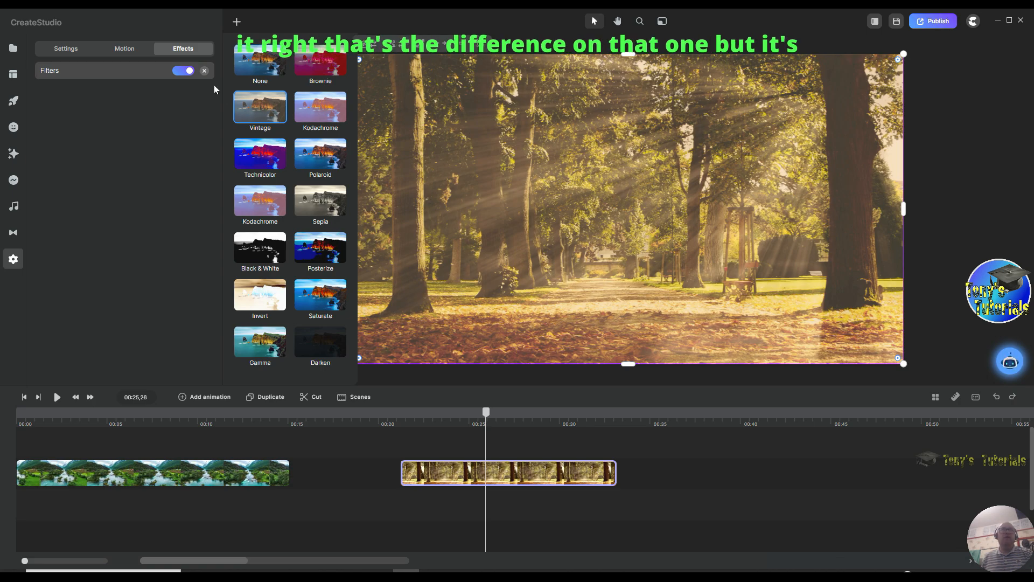
click(190, 72)
click(191, 73)
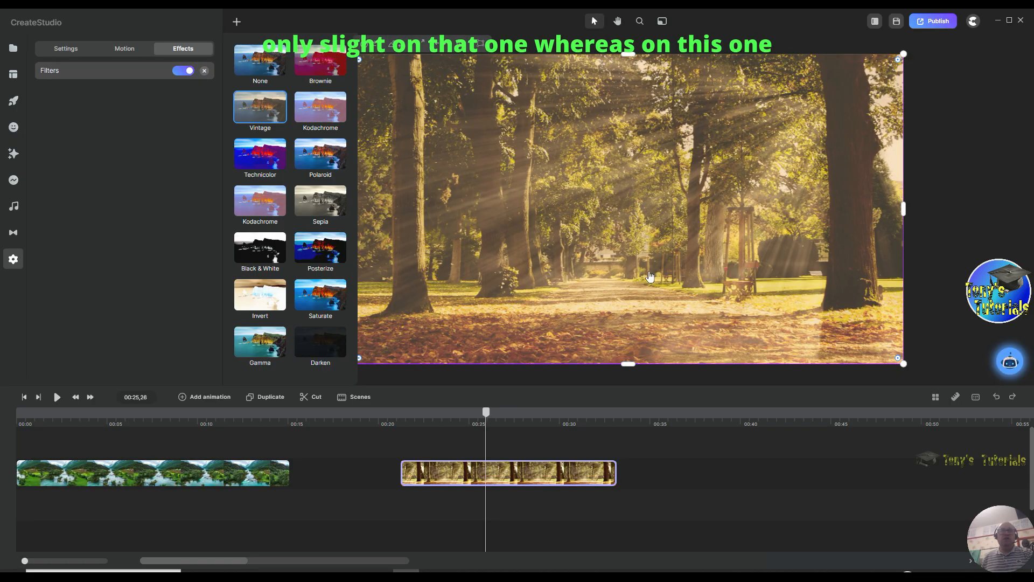
- Compare the river valley clip with and without the Vintage filter by repeatedly switching its Filters effect off and on
click(195, 419)
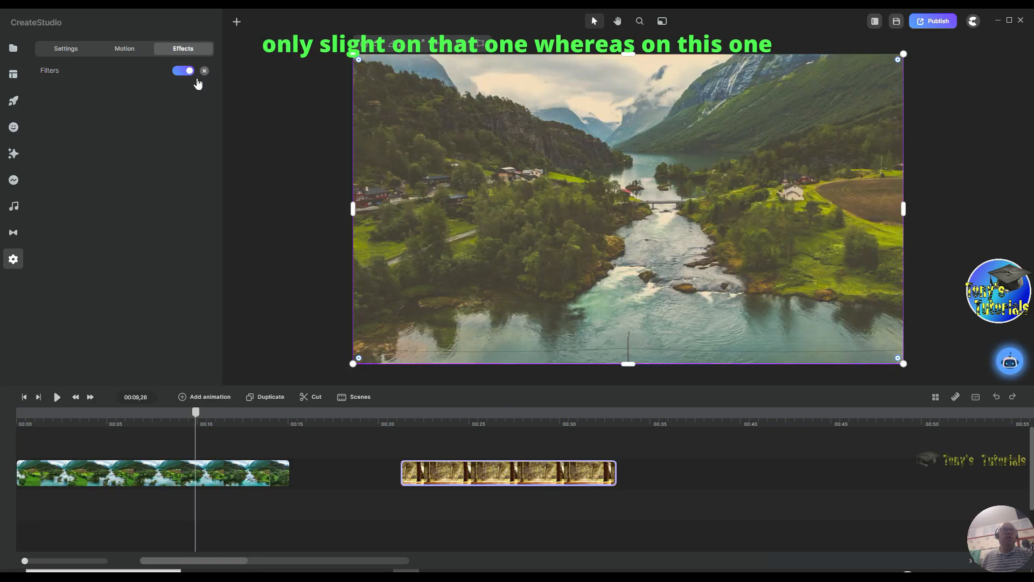
click(189, 72)
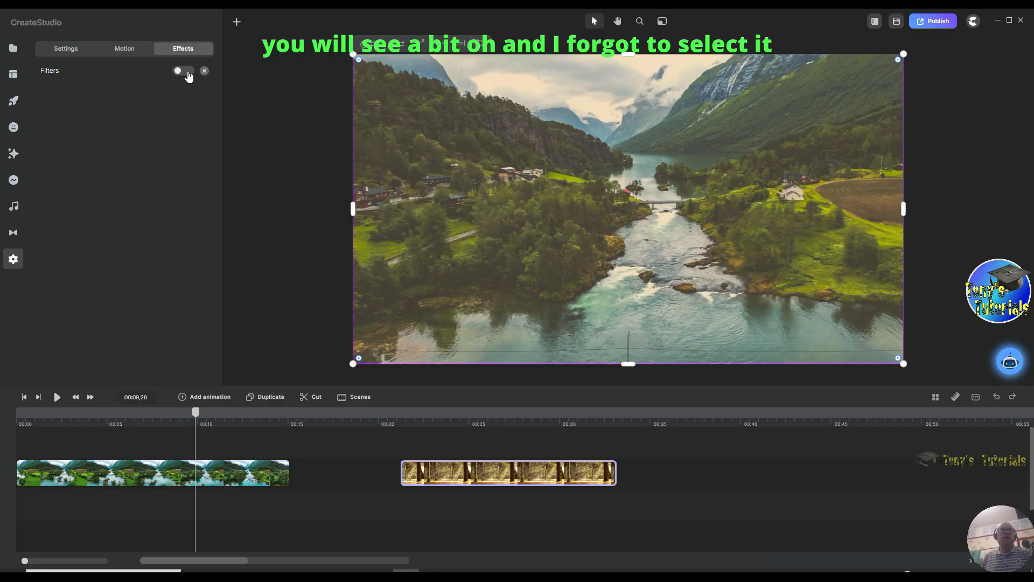
click(265, 479)
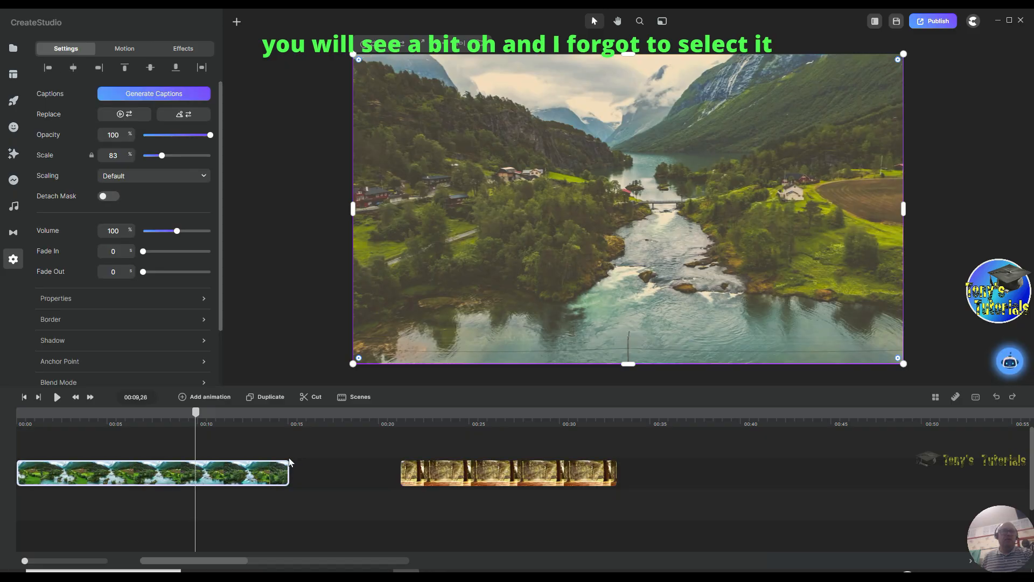
click(186, 48)
click(186, 74)
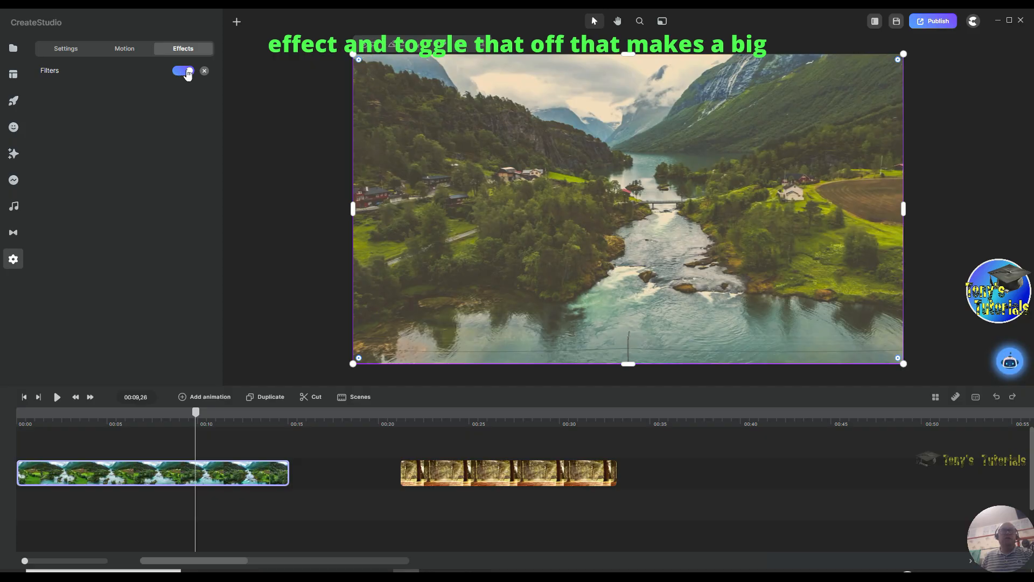
click(186, 72)
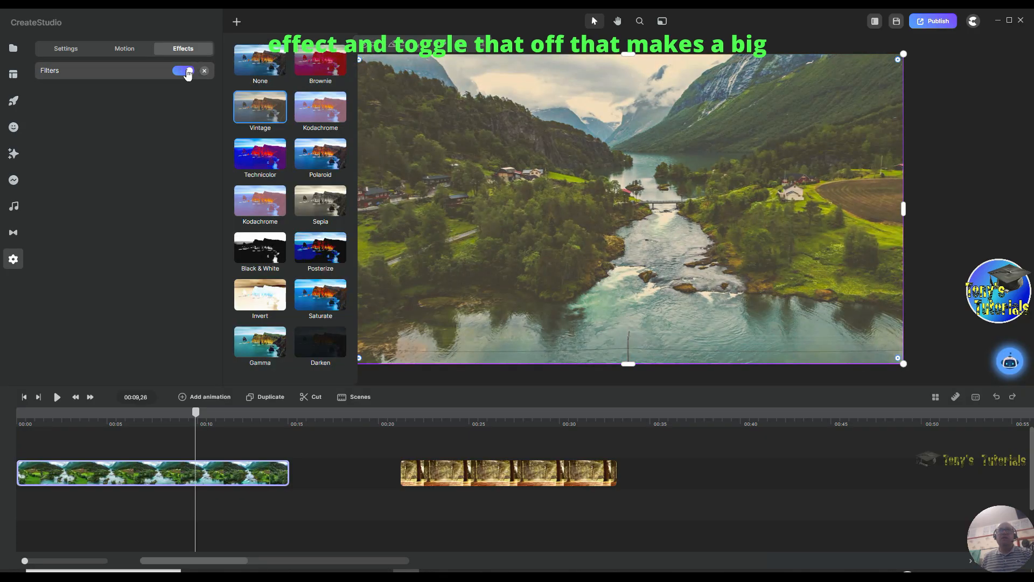
click(186, 71)
click(188, 73)
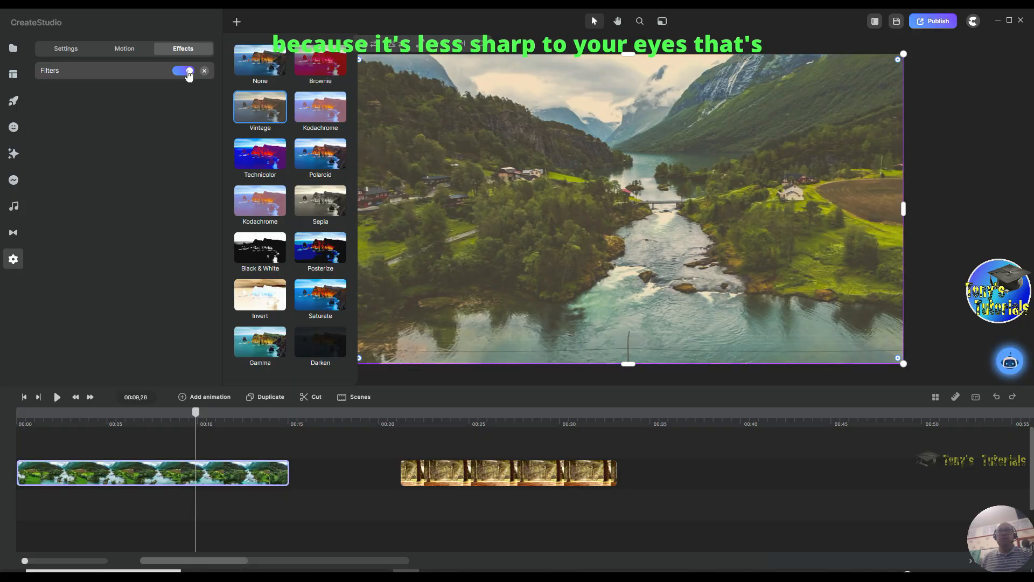
click(187, 72)
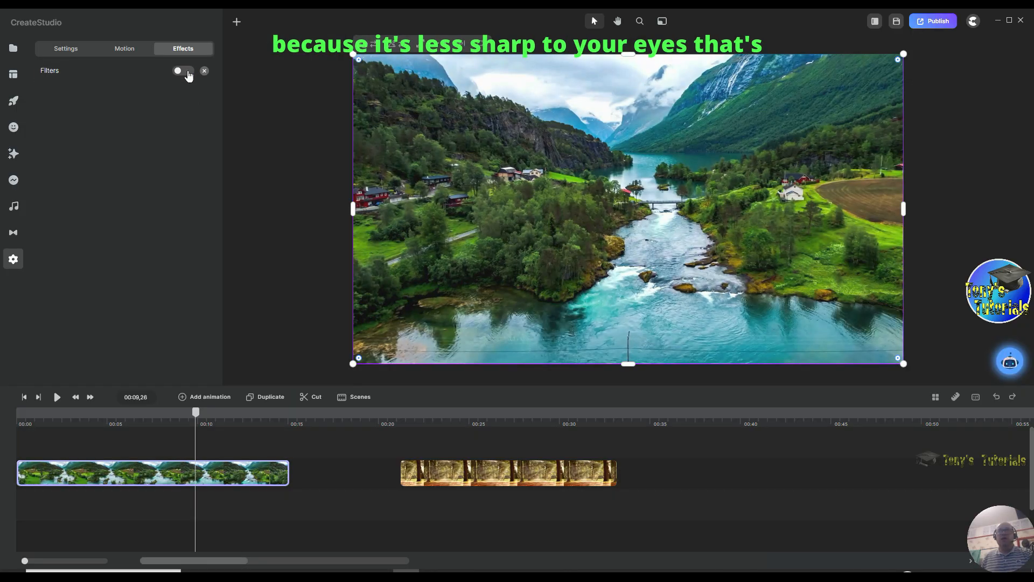
click(187, 73)
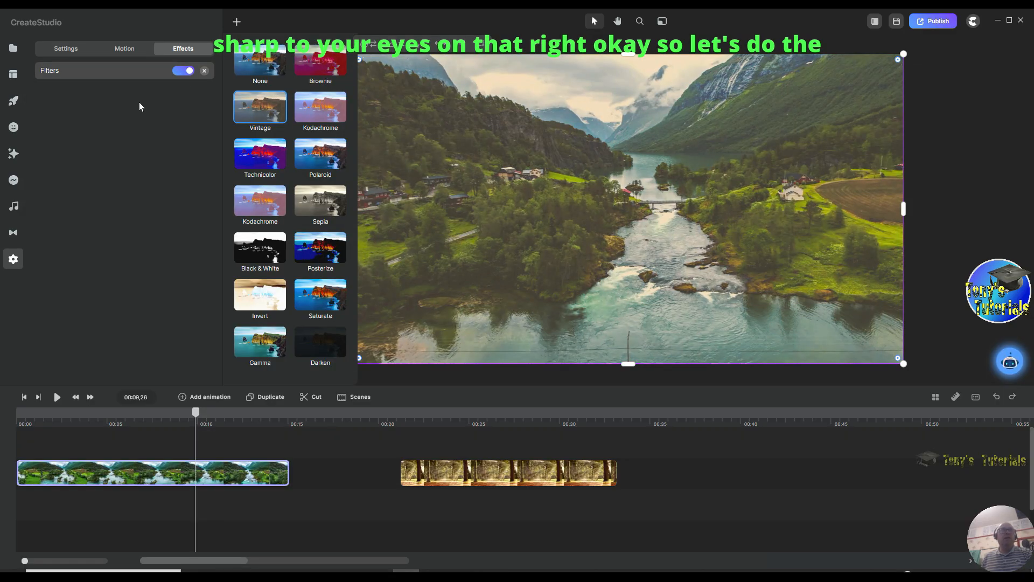
- Change the river valley clip's filter to Kodachrome and compare it with the unfiltered picture, leaving Filters switched on
click(323, 111)
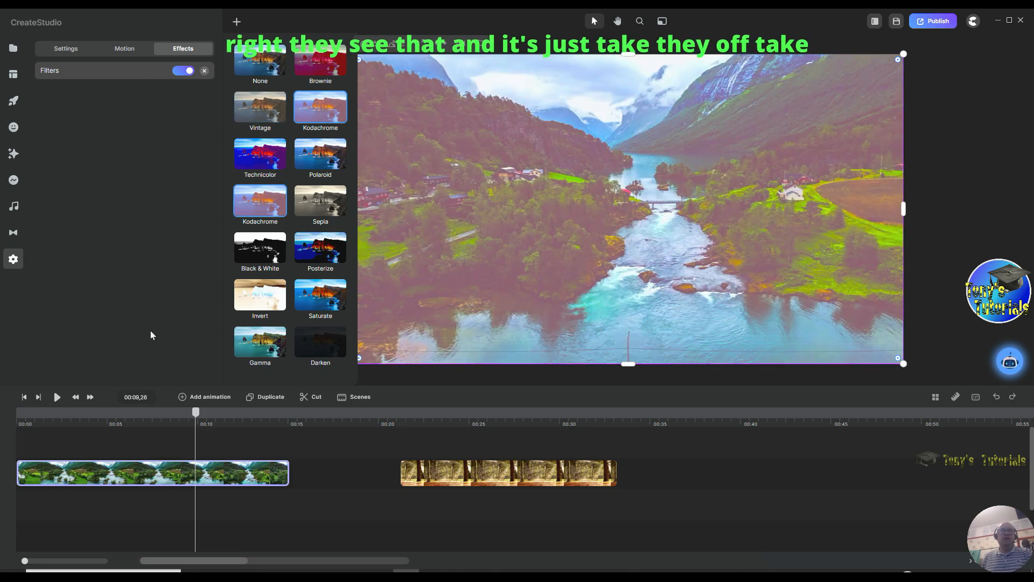
click(187, 72)
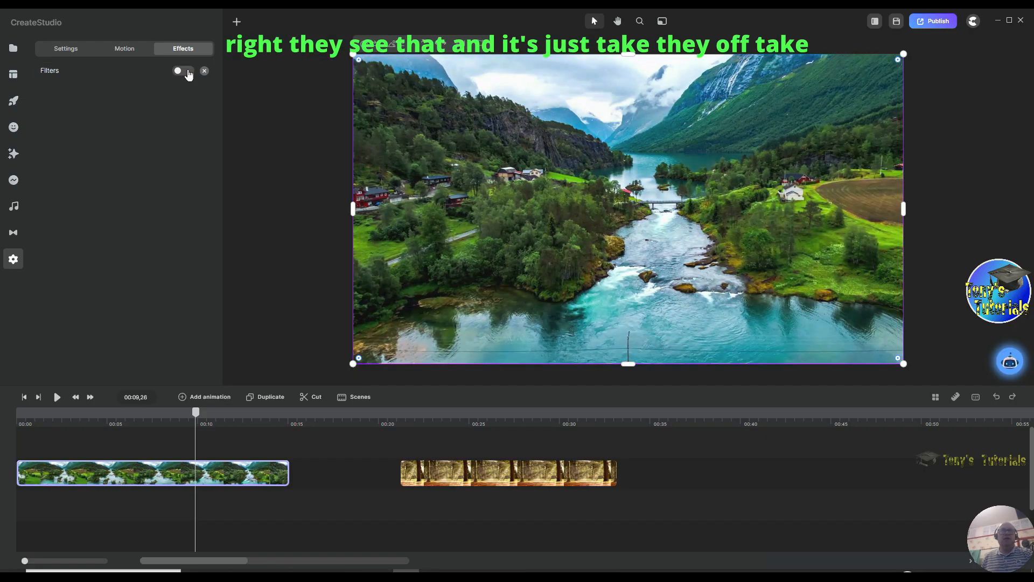
click(187, 71)
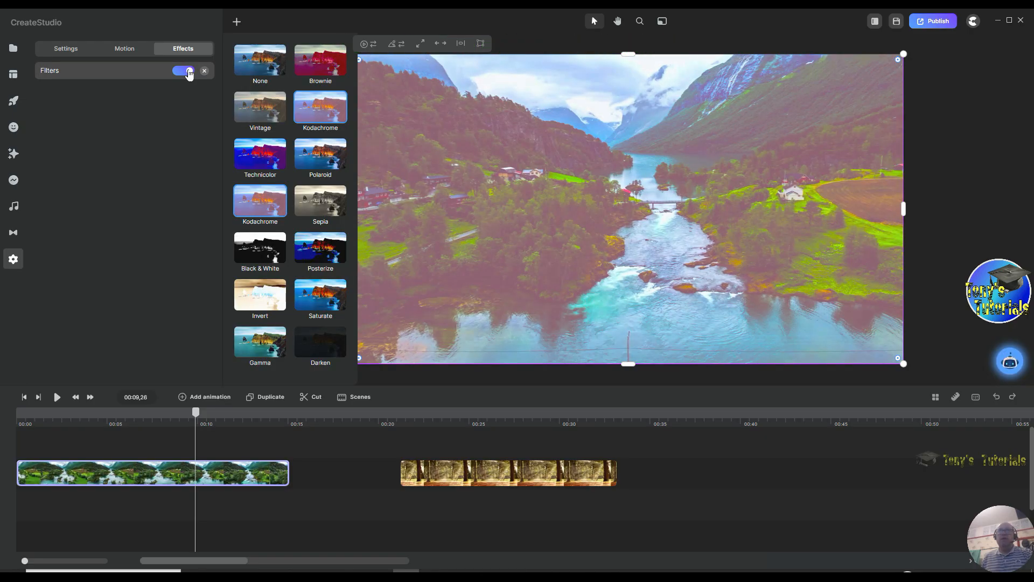
- Switch the forest clip's Filters effect on and change its filter to Kodachrome, with the playhead over that clip
click(494, 422)
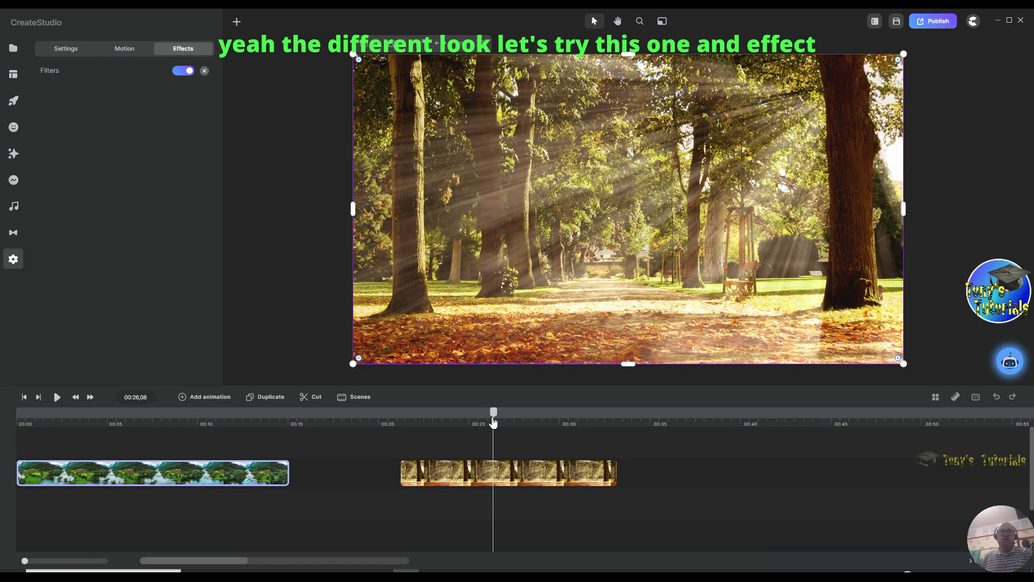
click(499, 476)
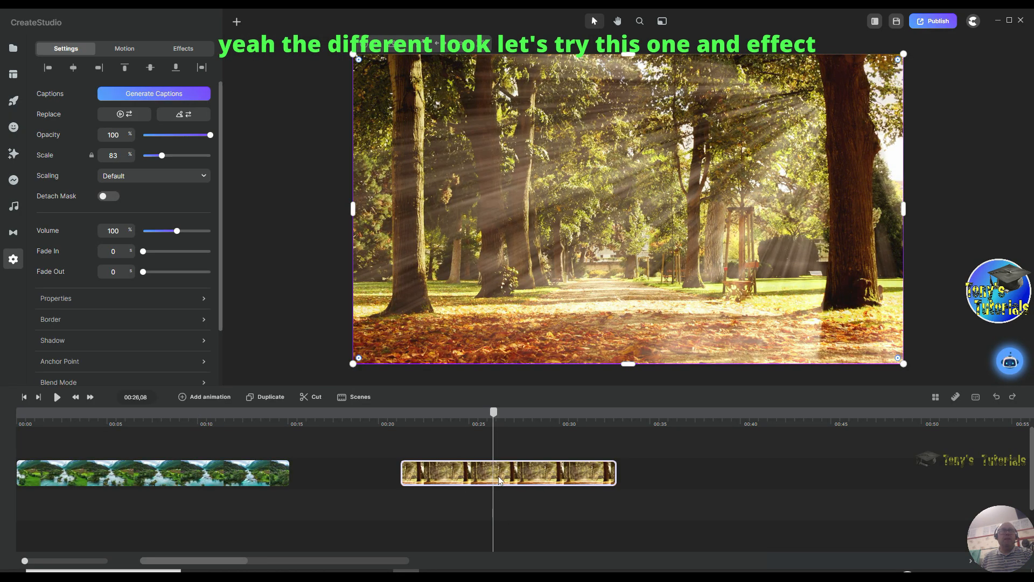
click(177, 46)
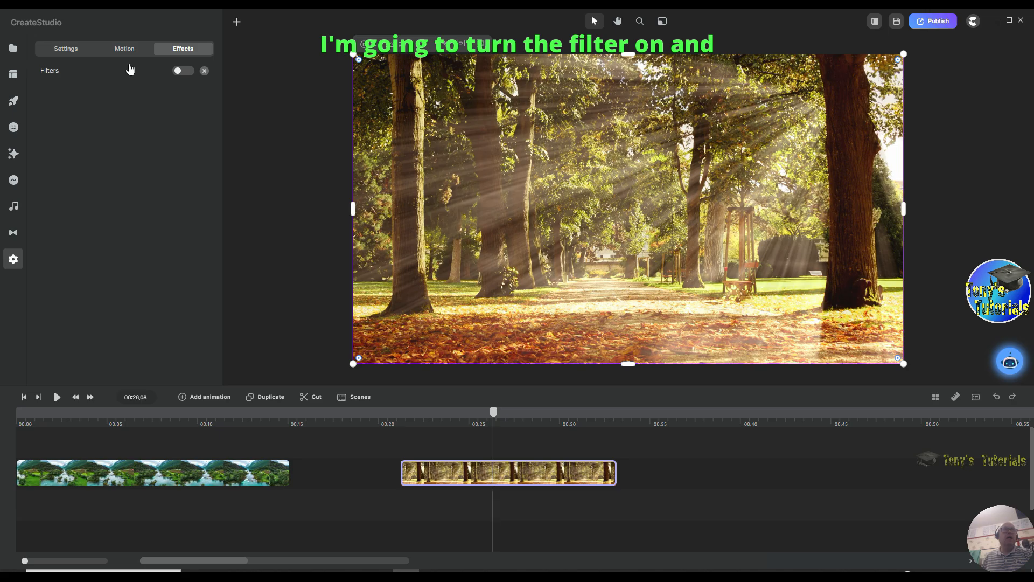
click(184, 71)
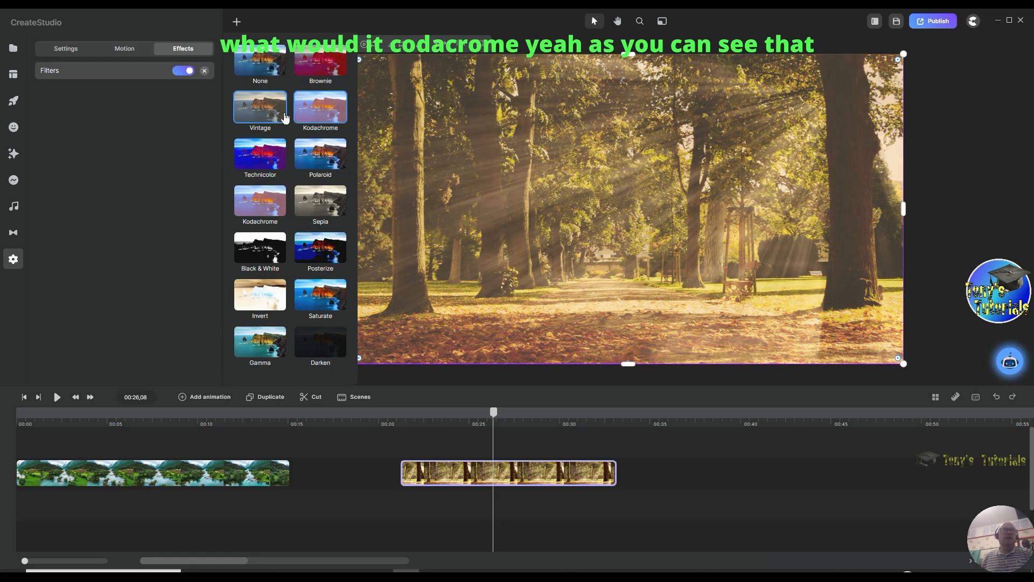
click(315, 108)
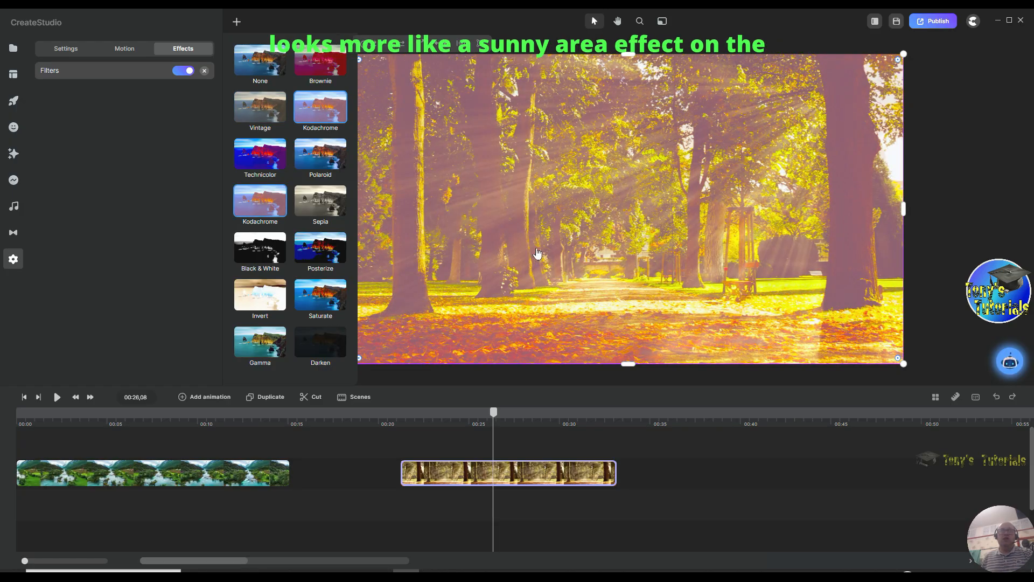
- Compare the Kodachrome look of the river valley and forest clips, including the forest clip with Filters switched off and on
click(173, 418)
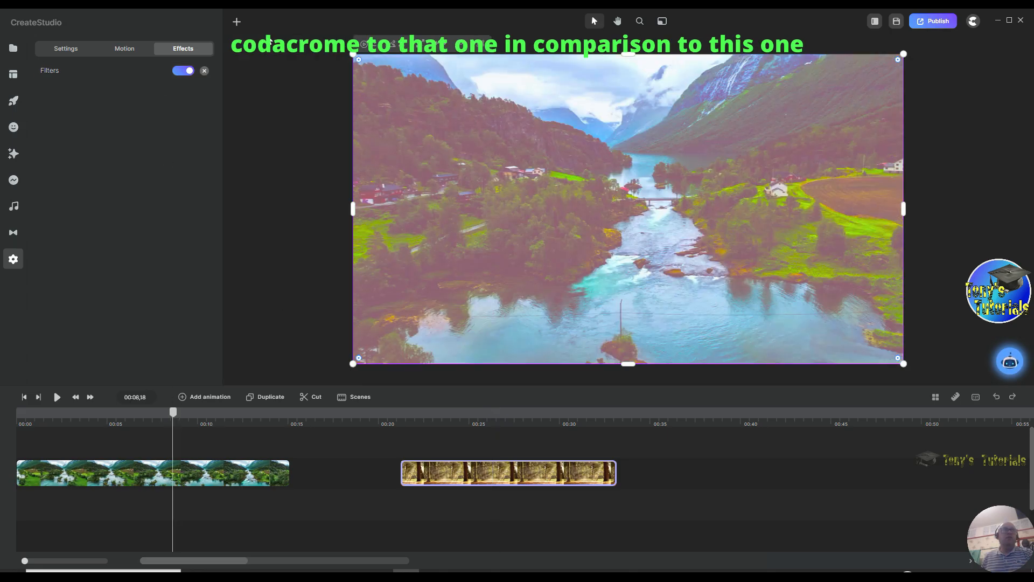
click(155, 72)
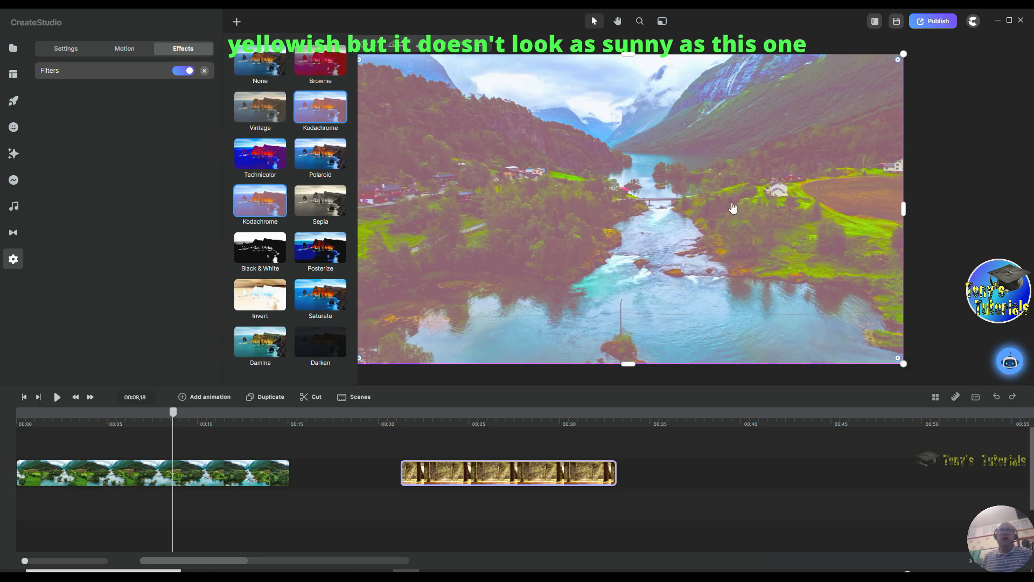
click(526, 421)
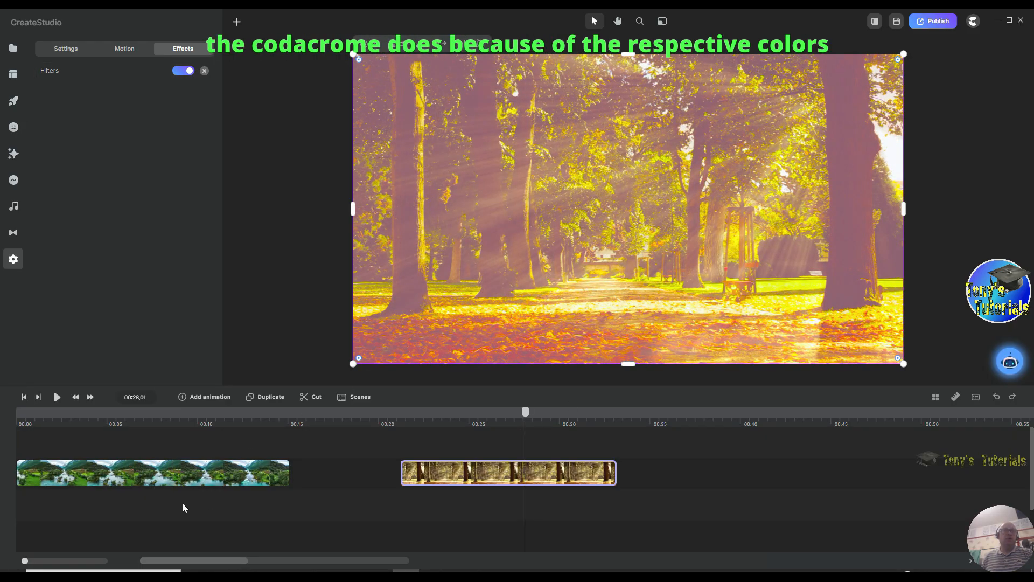
click(165, 422)
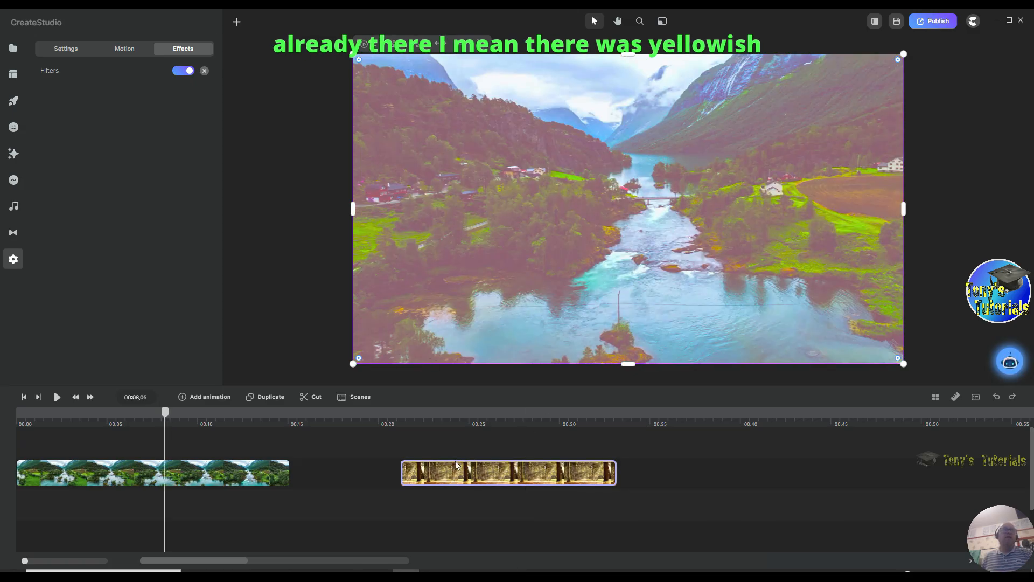
click(491, 422)
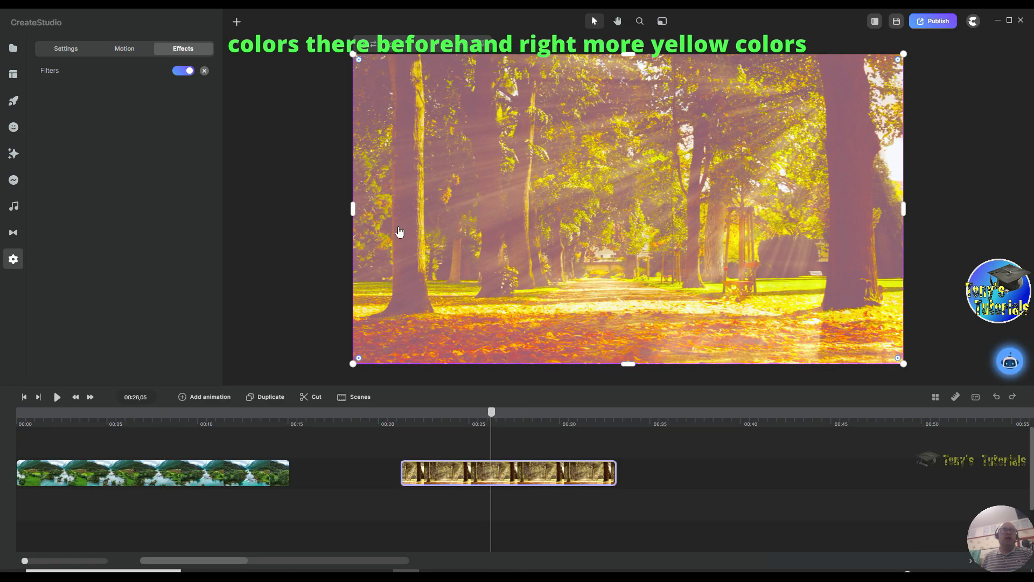
click(188, 75)
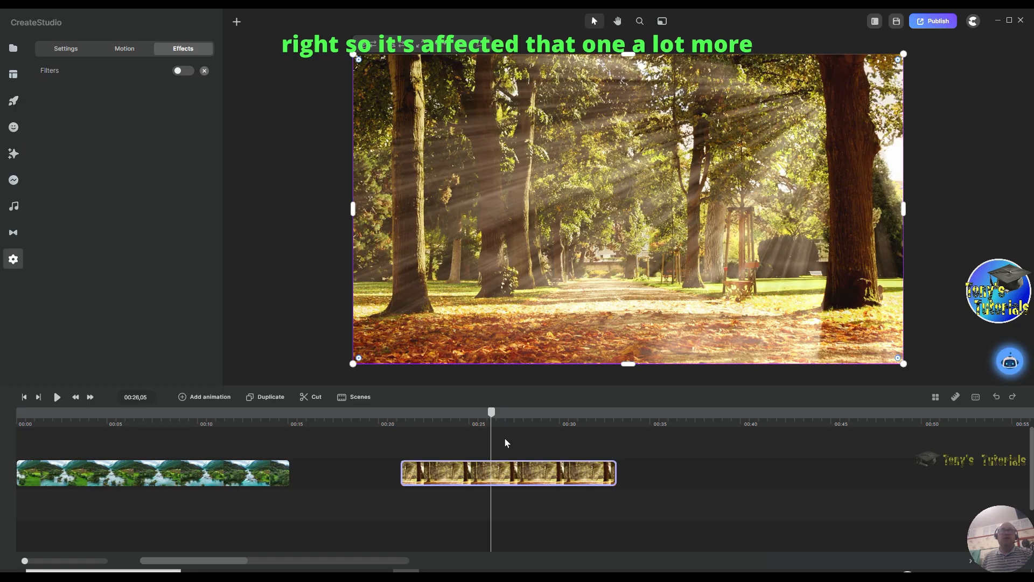
click(184, 73)
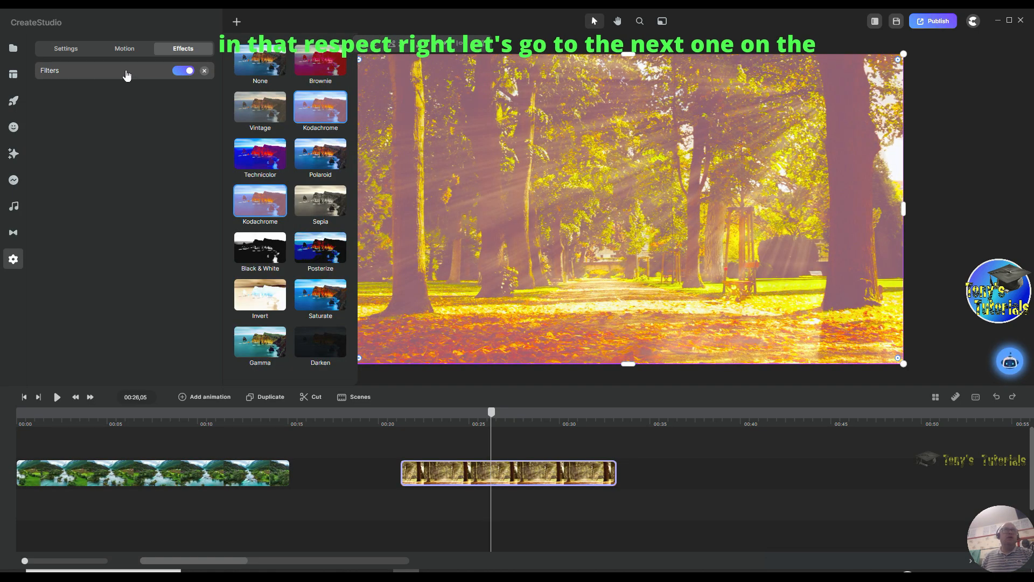
- Change the river valley clip's filter to Technicolor, with the playhead over that clip
click(120, 419)
click(119, 472)
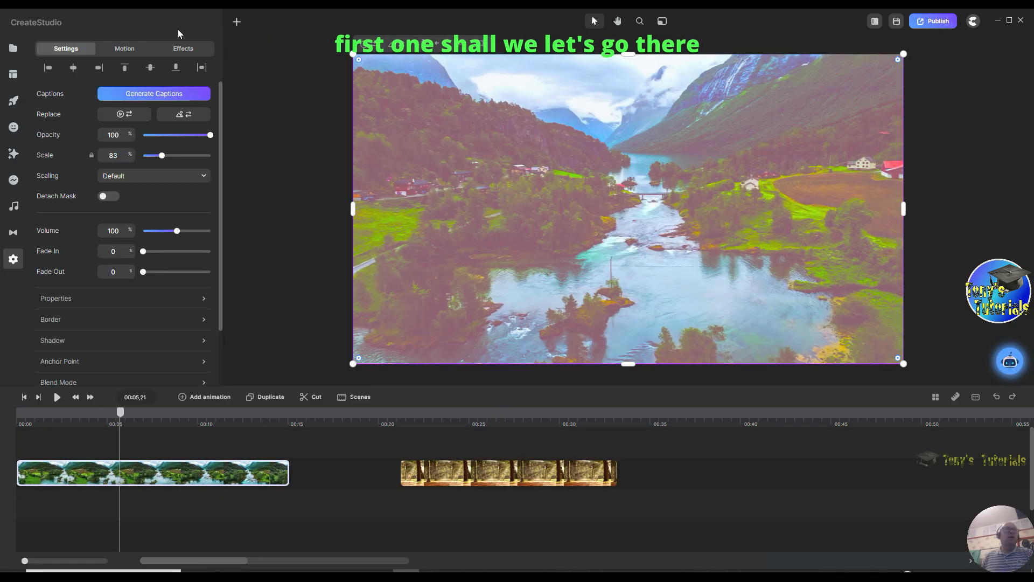
click(193, 53)
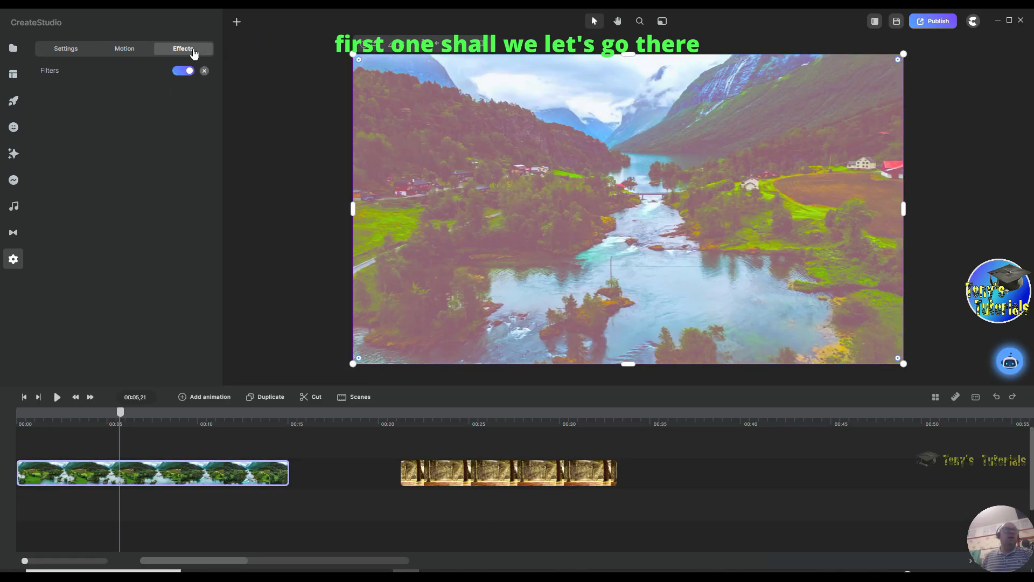
click(138, 74)
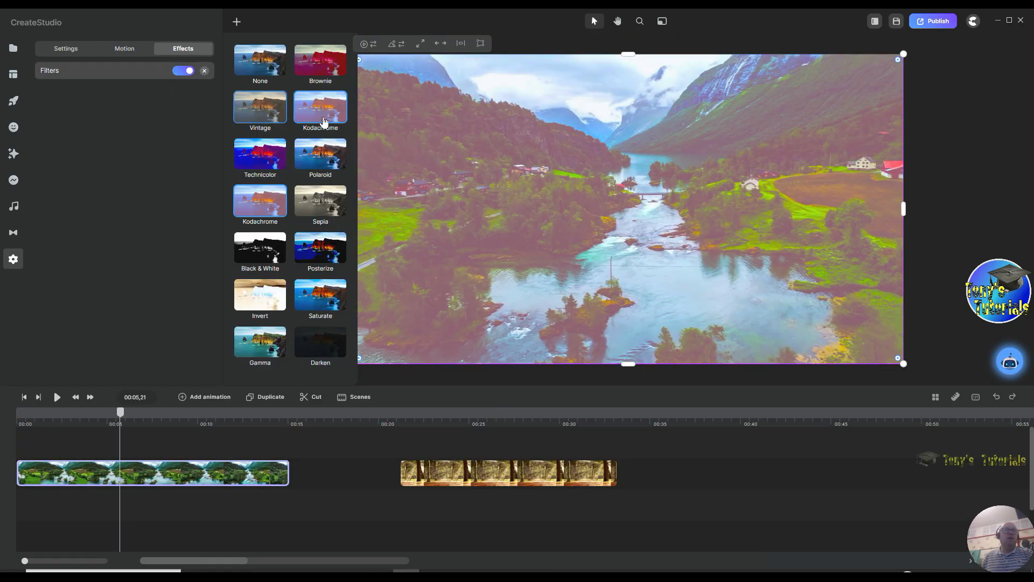
click(257, 162)
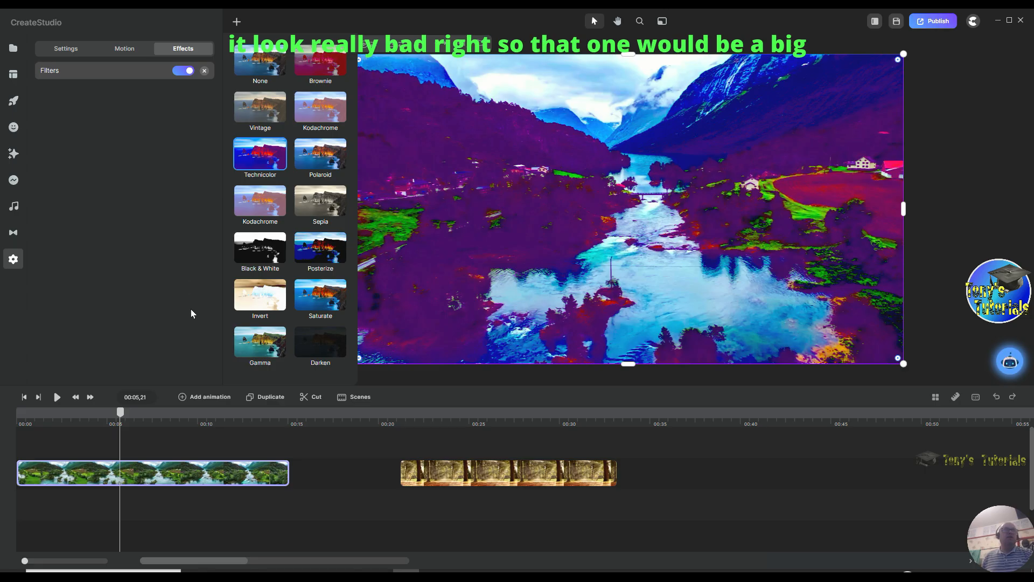
- Change the forest clip's filter to Technicolor and preview it at another point of the clip
drag(120, 415, 485, 412)
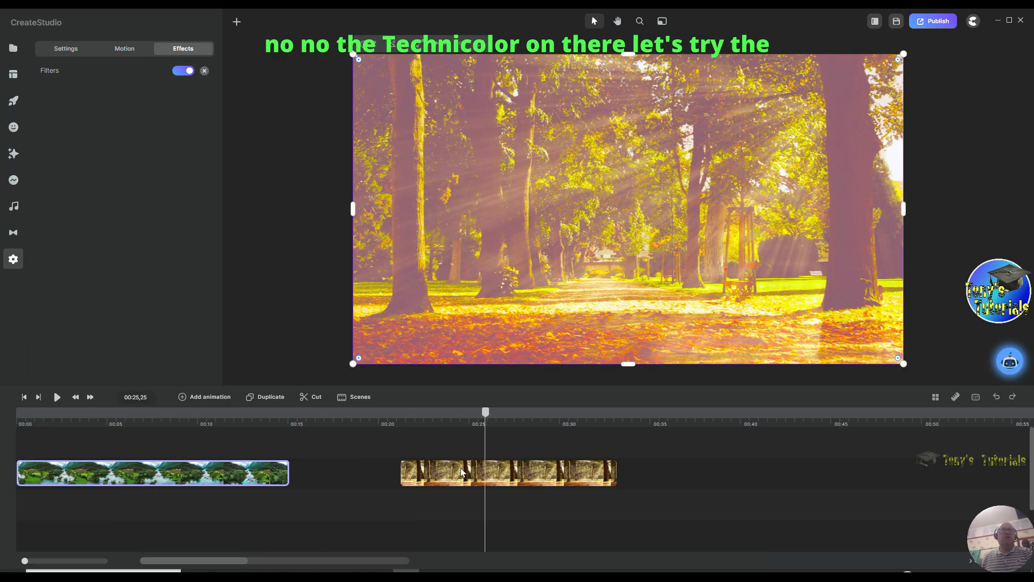
click(476, 481)
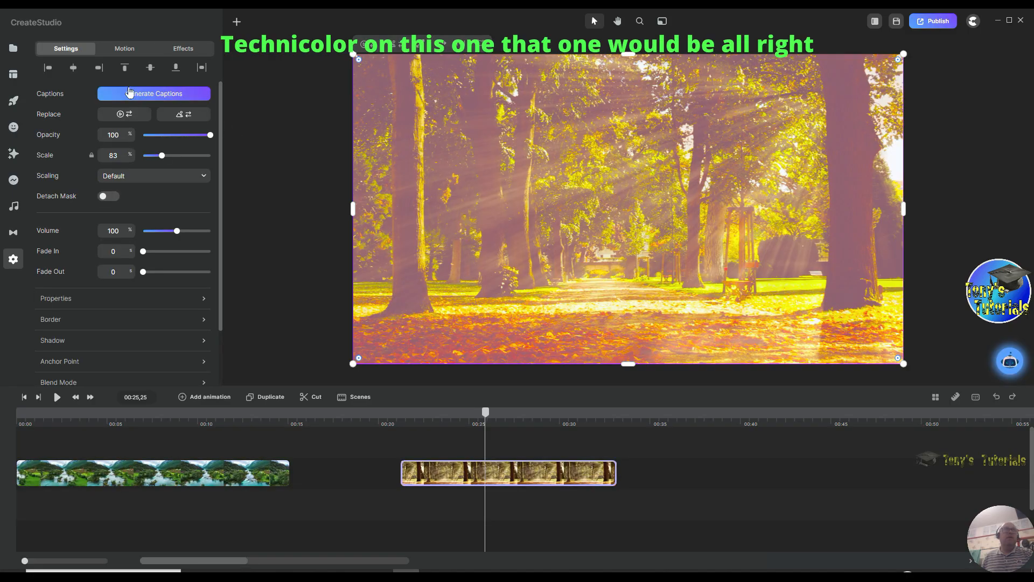
click(184, 49)
click(131, 73)
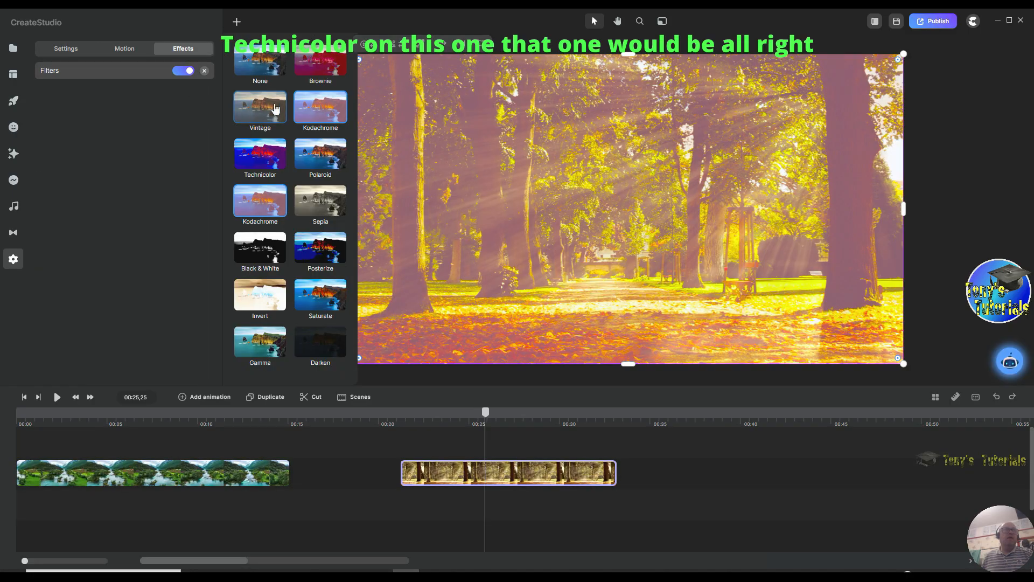
click(273, 167)
drag(489, 421, 468, 427)
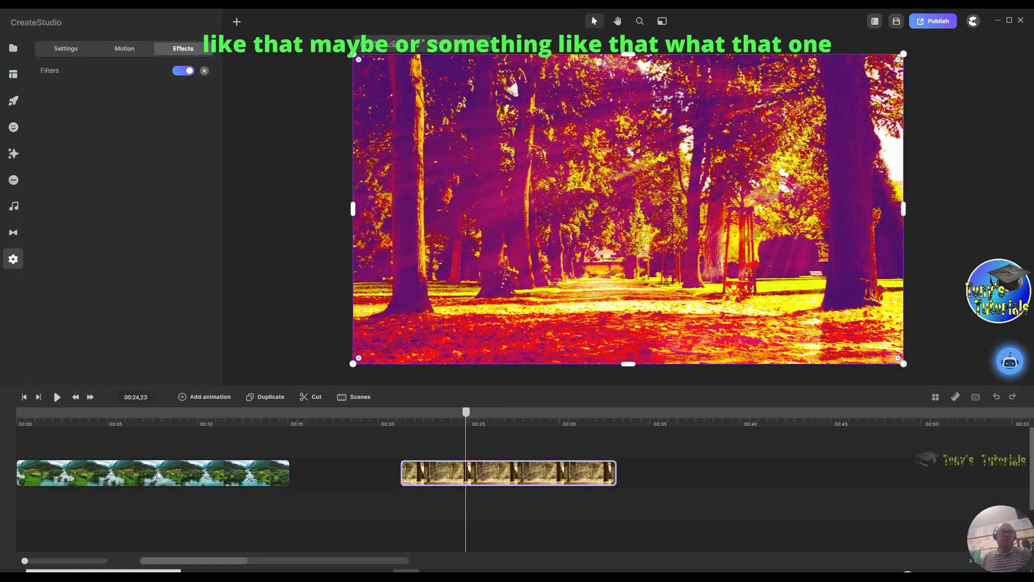
- Change the river valley clip's filter to Polaroid, with the playhead over that clip
click(140, 421)
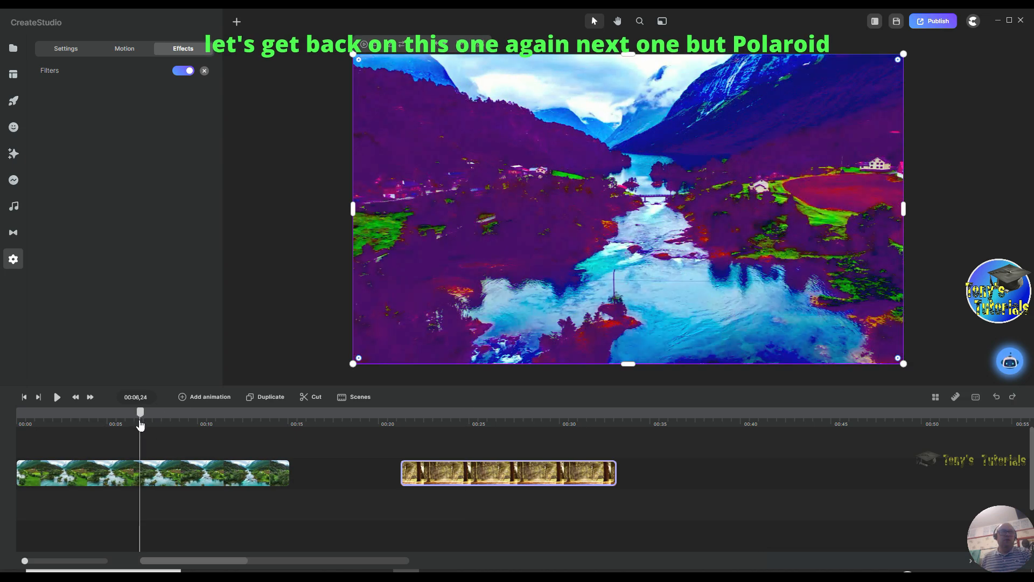
click(140, 476)
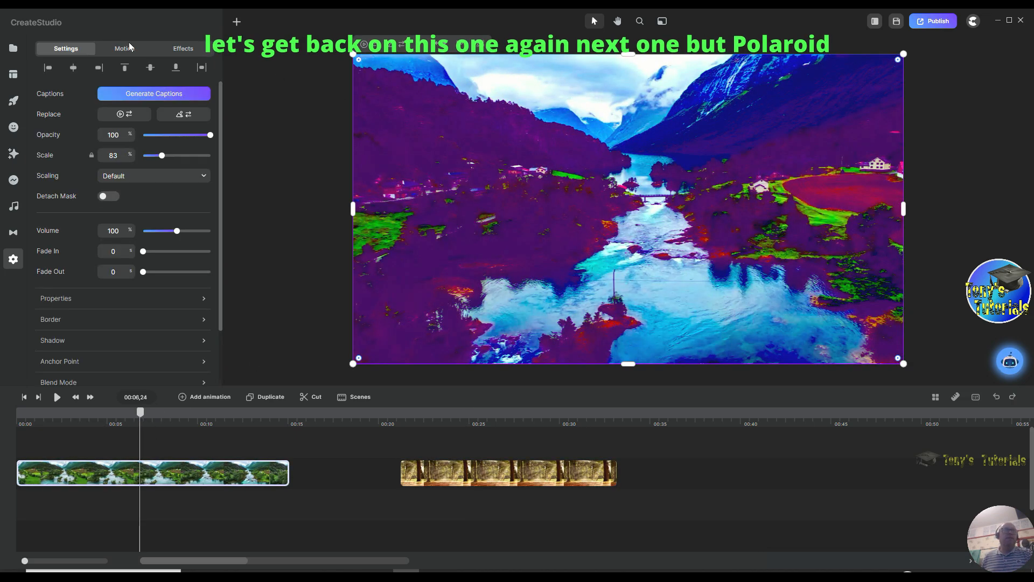
click(200, 49)
click(122, 72)
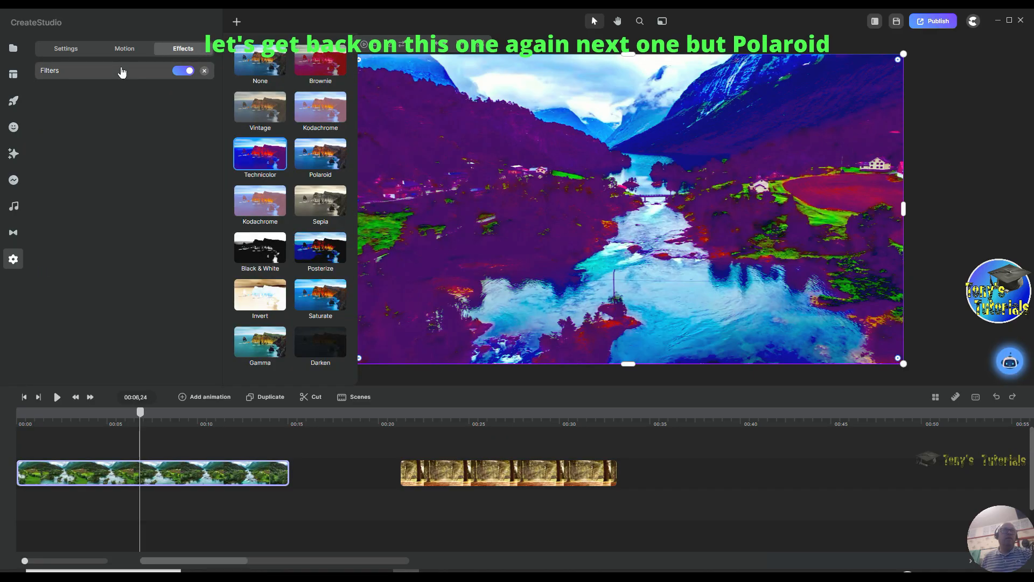
click(327, 152)
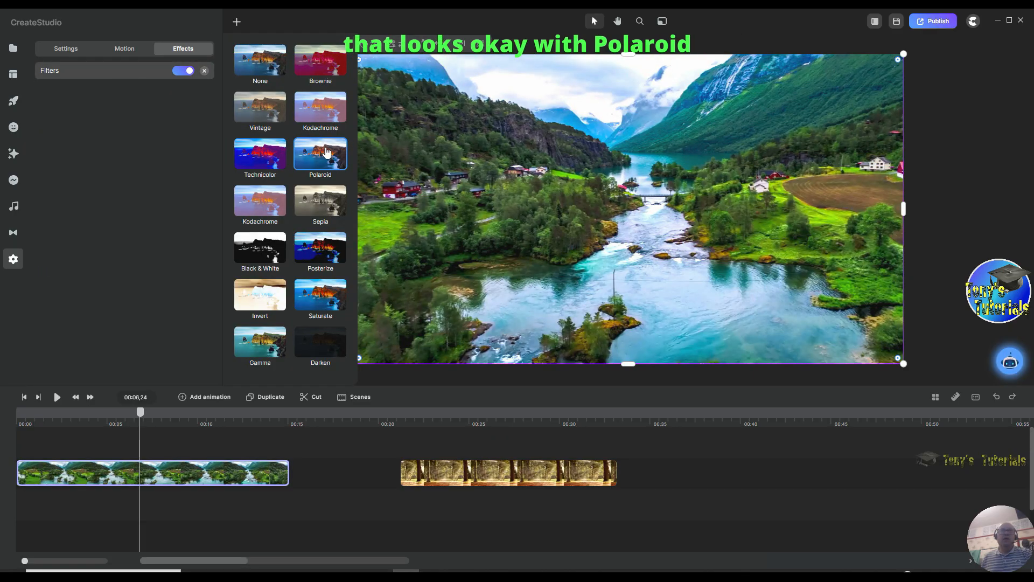
- Compare the river valley clip at about 9 seconds with and without the Polaroid filter by switching Filters off and on twice
drag(139, 416, 183, 423)
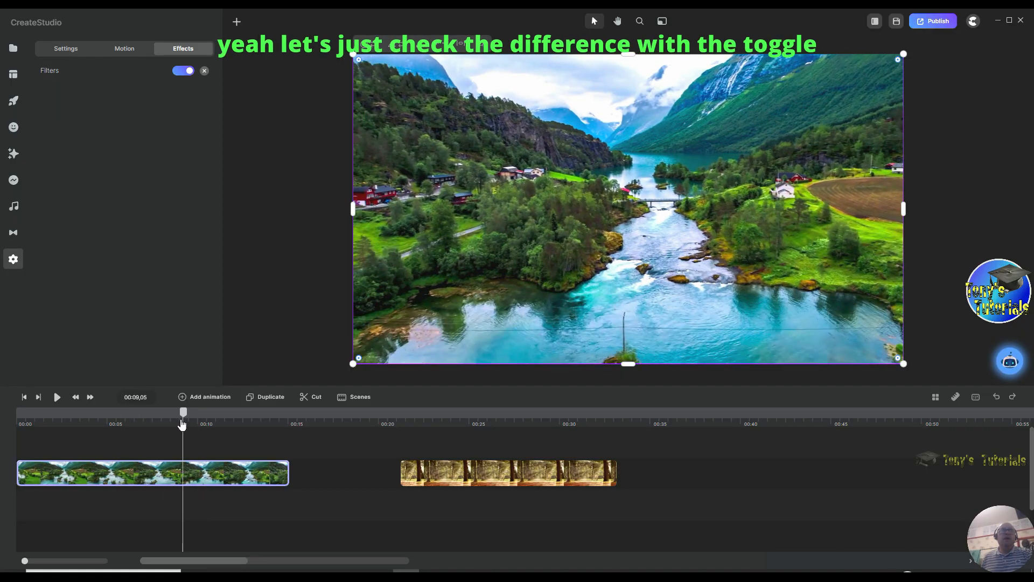
click(189, 72)
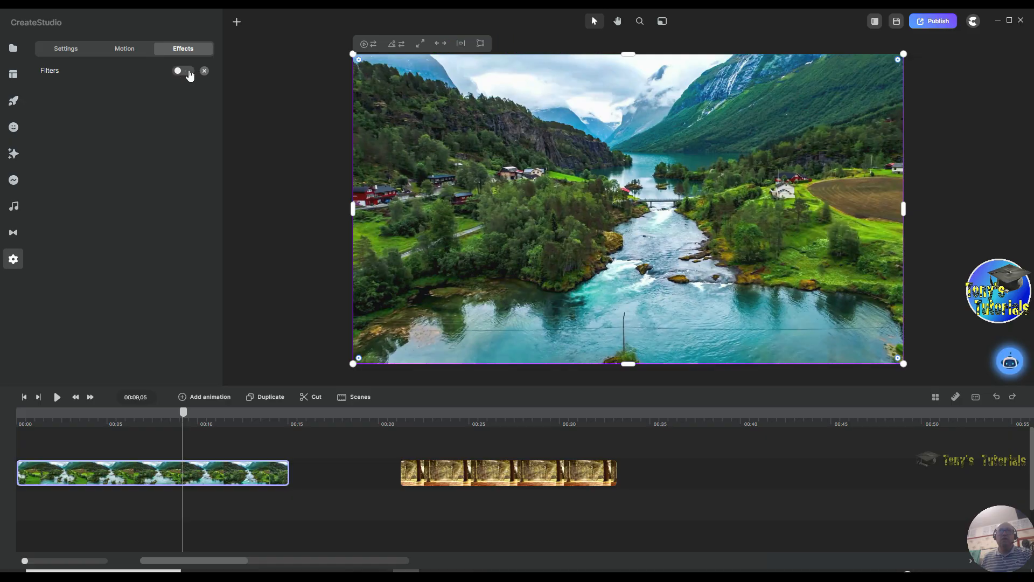
click(189, 73)
click(189, 72)
click(188, 72)
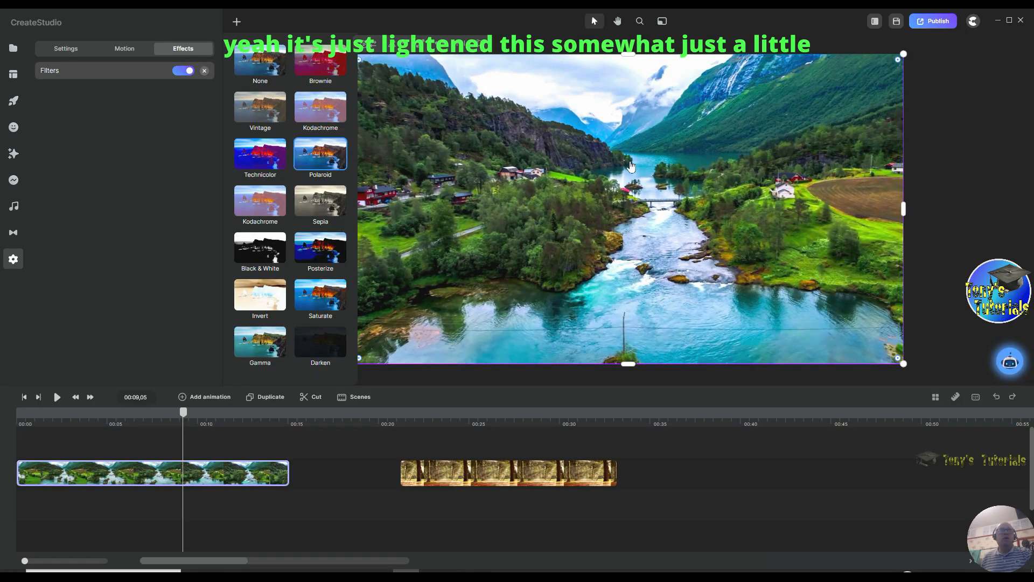
- Change the forest clip's filter to Polaroid, with the playhead over that clip
click(512, 418)
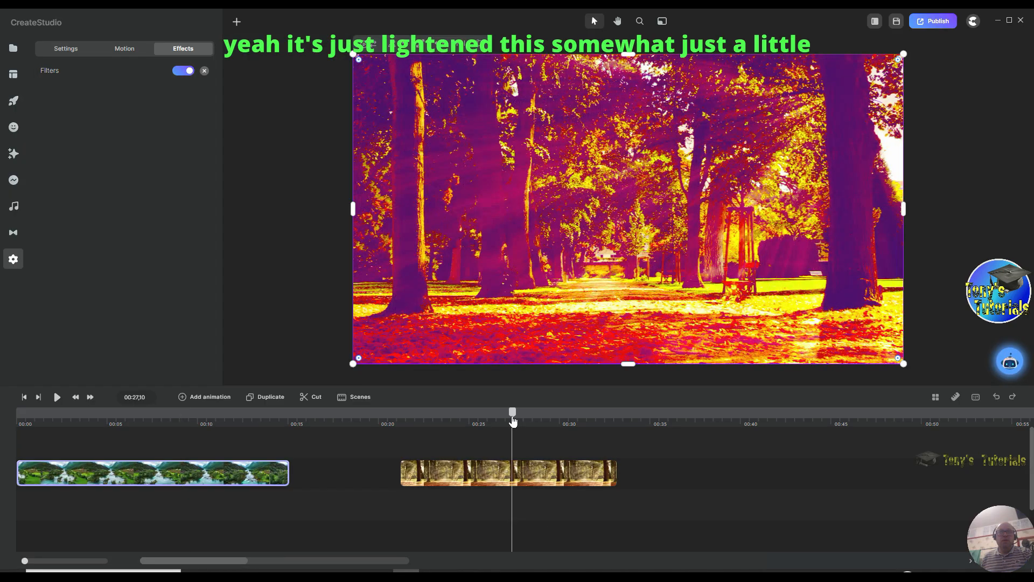
click(483, 467)
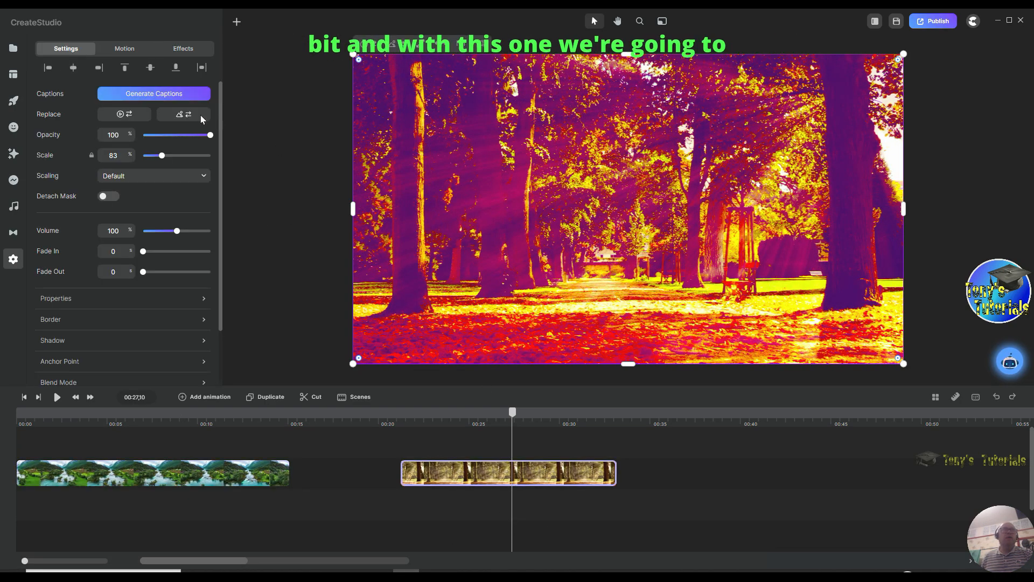
click(185, 49)
click(138, 70)
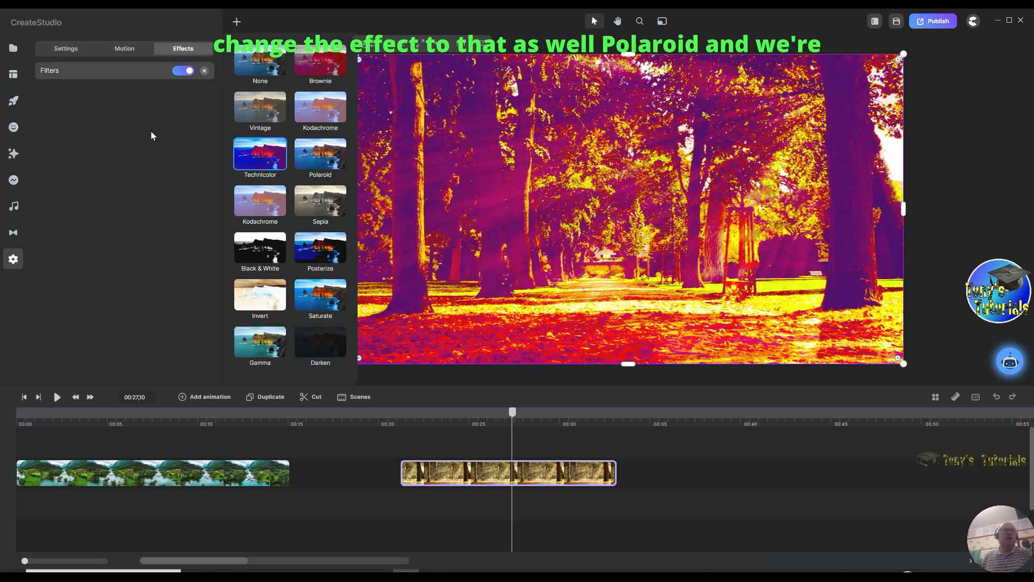
click(320, 156)
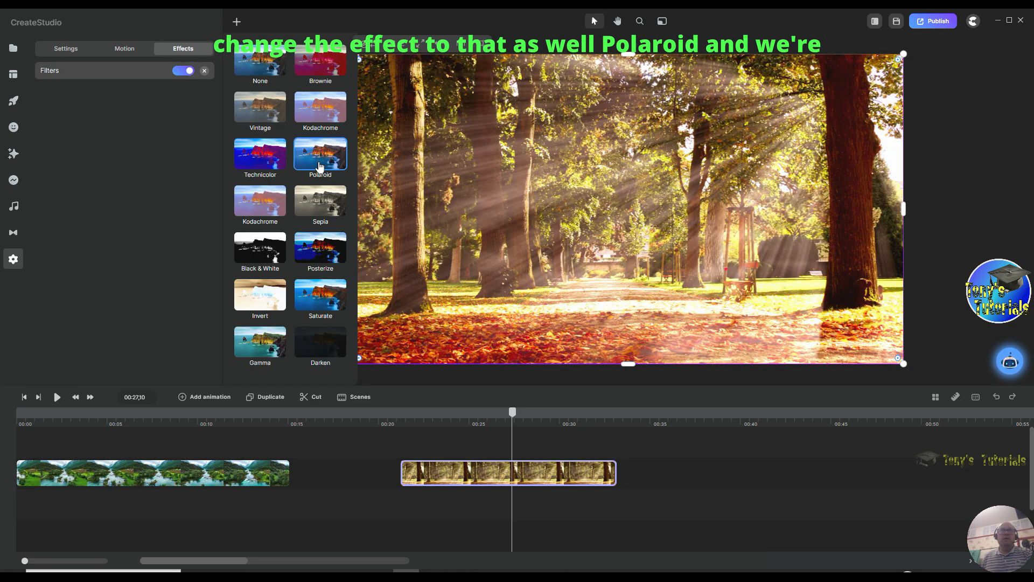
- Compare the forest clip with and without the Polaroid filter by switching Filters off and on three times
click(183, 70)
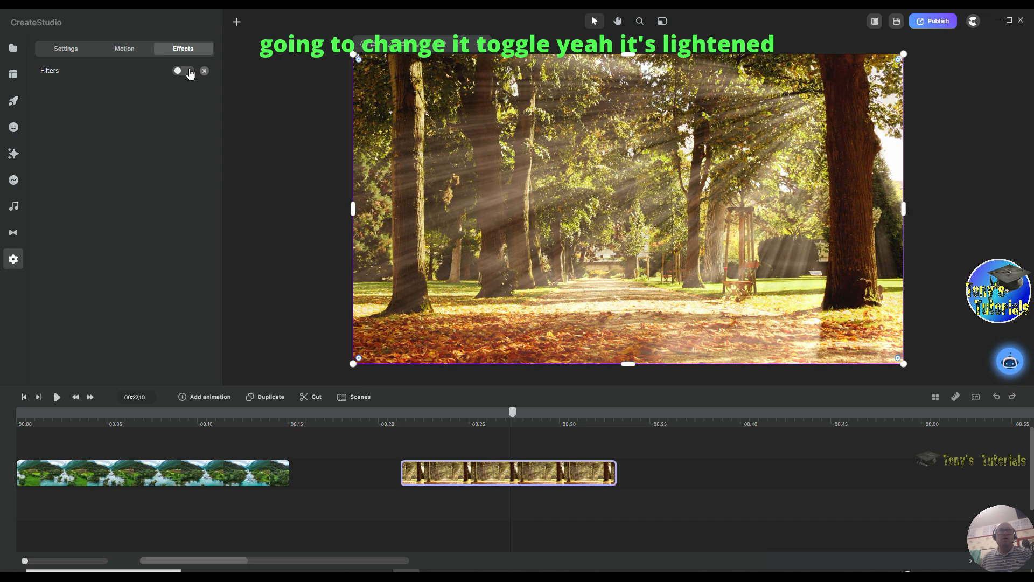
click(183, 71)
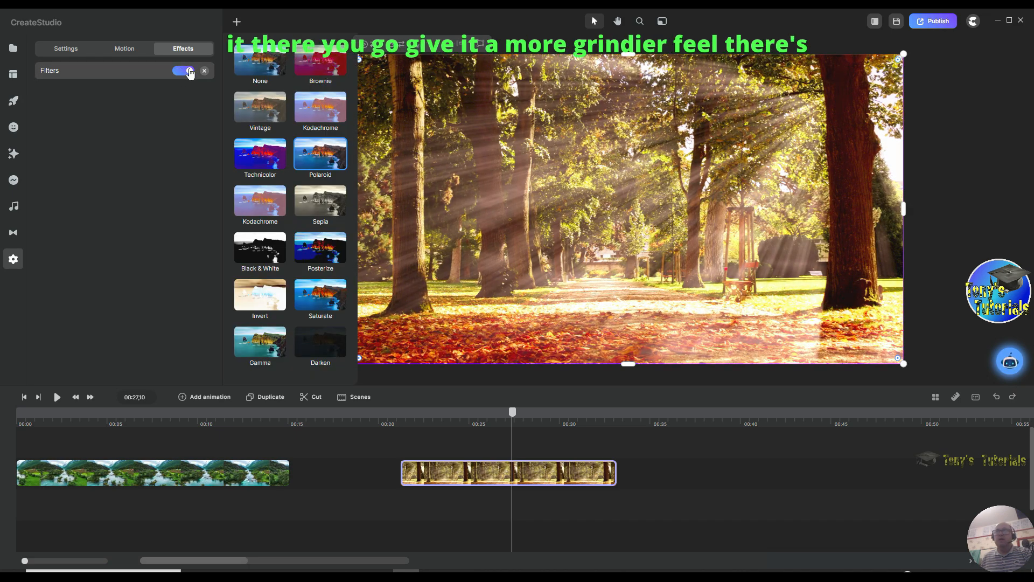
click(183, 71)
click(183, 71)
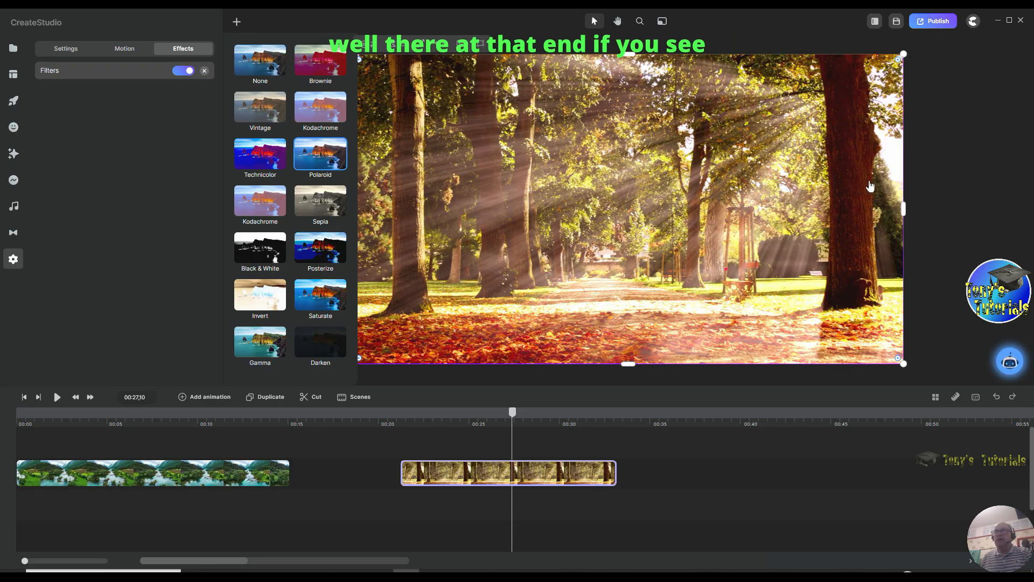
click(186, 71)
click(186, 71)
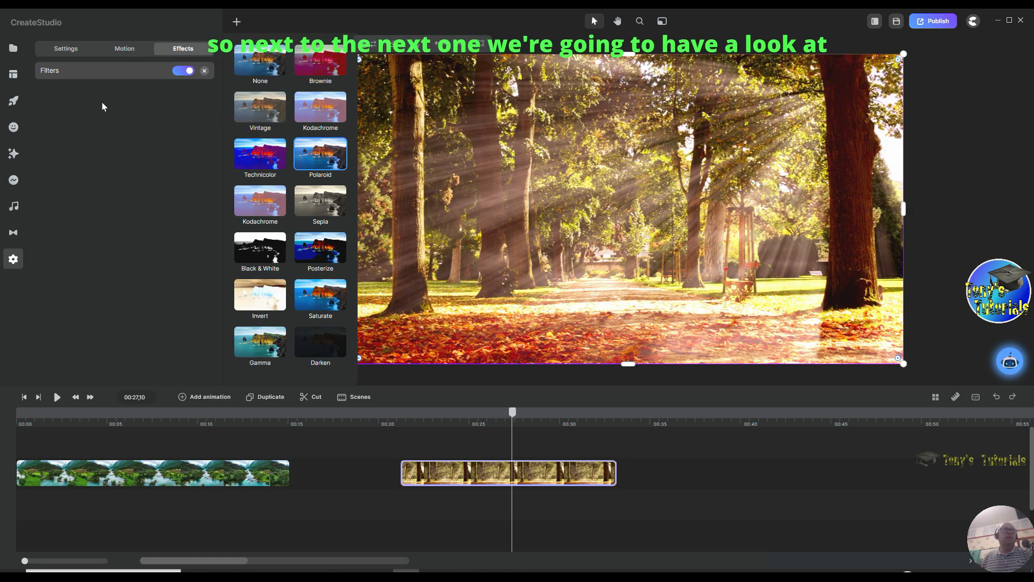
- Change the river valley clip's filter to Sepia, with the playhead over that clip at about 8 seconds
click(151, 477)
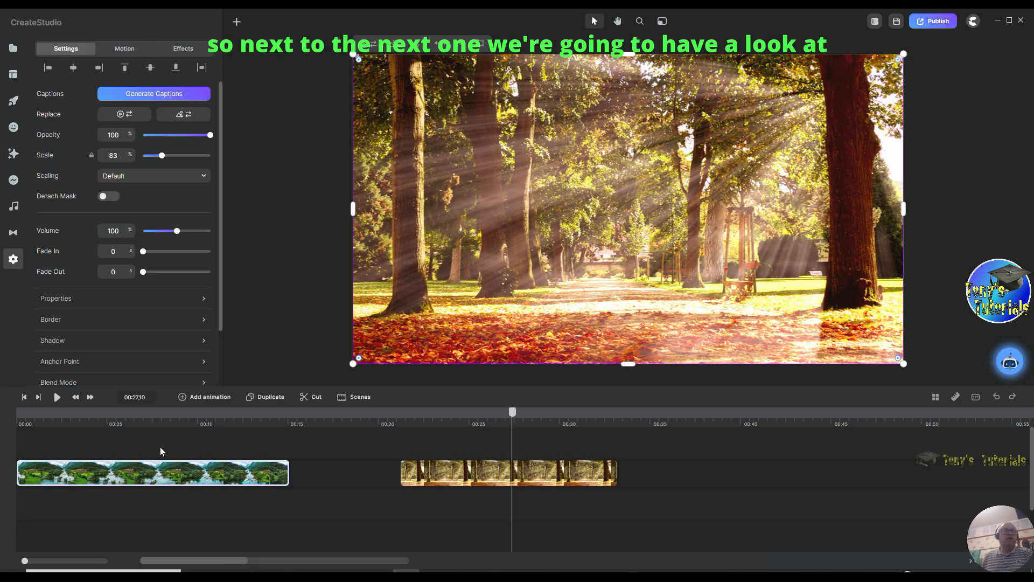
click(183, 49)
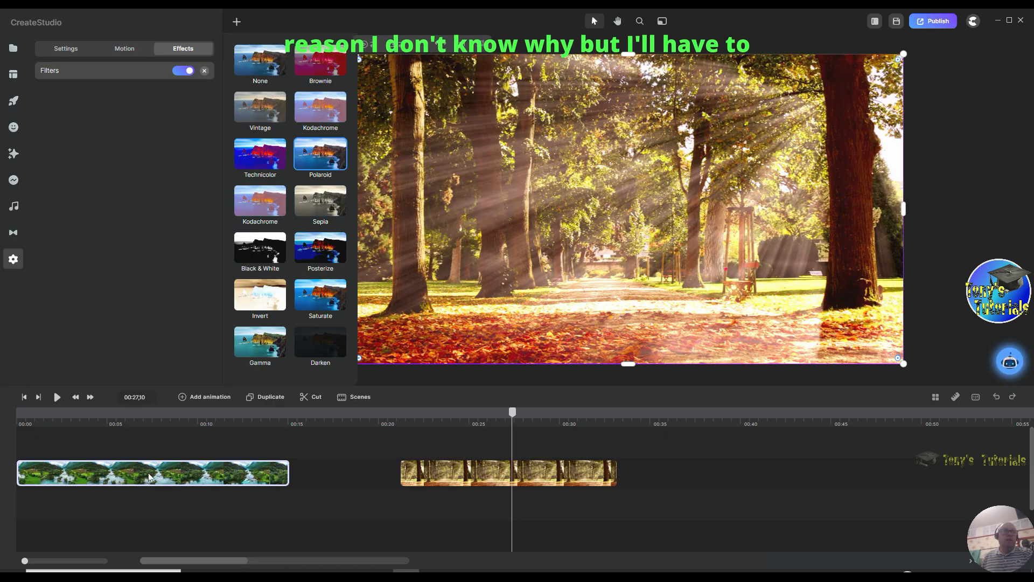
click(171, 425)
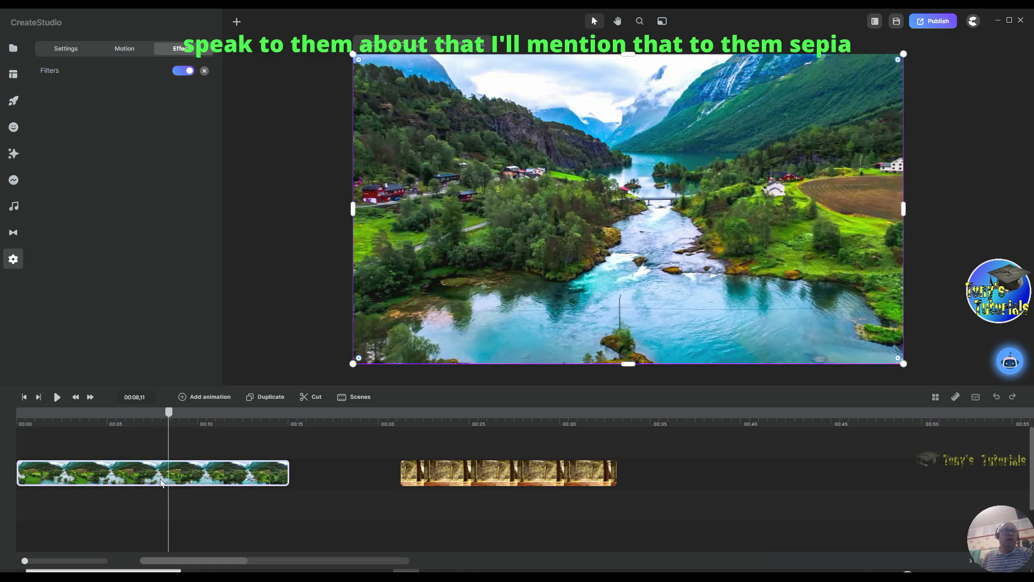
click(131, 70)
click(323, 212)
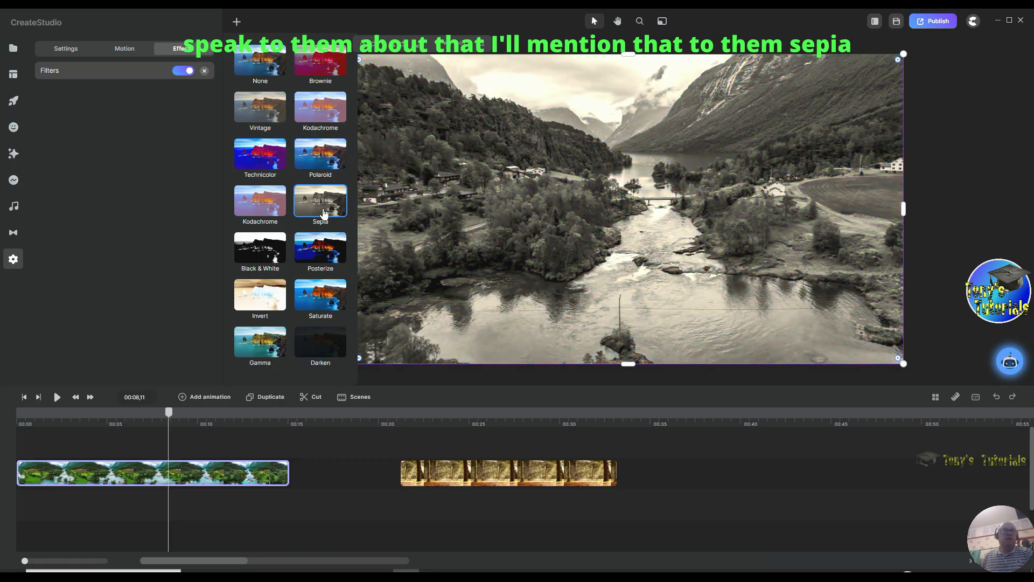
- Change the forest clip's filter to Sepia, with the playhead over that clip at about 24 seconds
drag(169, 413, 454, 451)
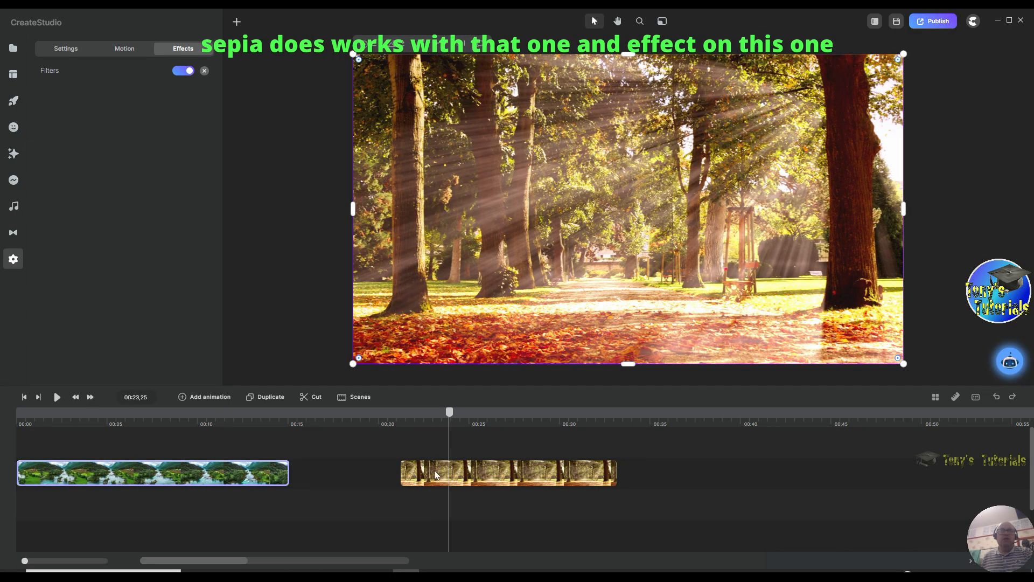
click(467, 475)
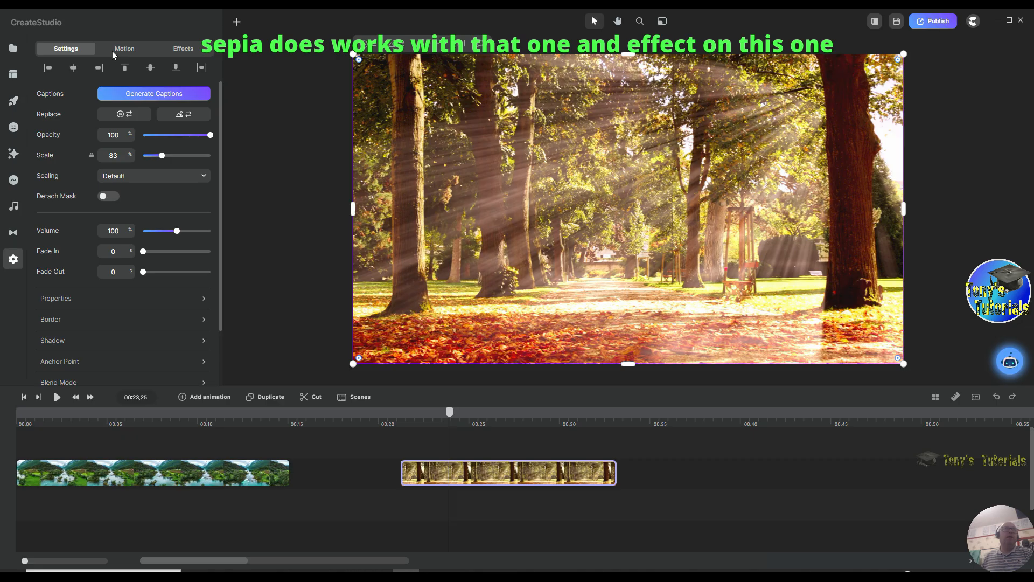
click(179, 50)
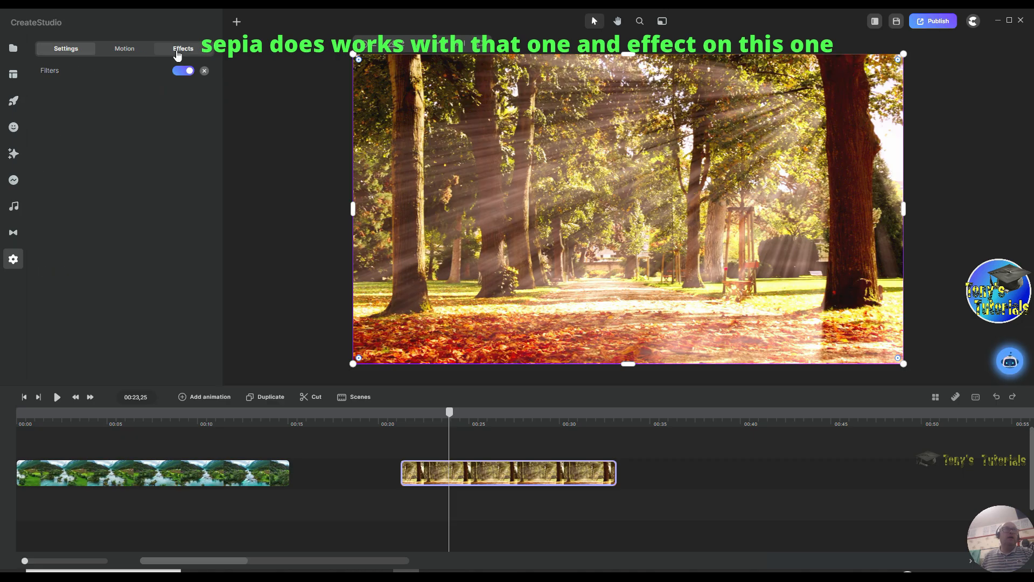
click(136, 79)
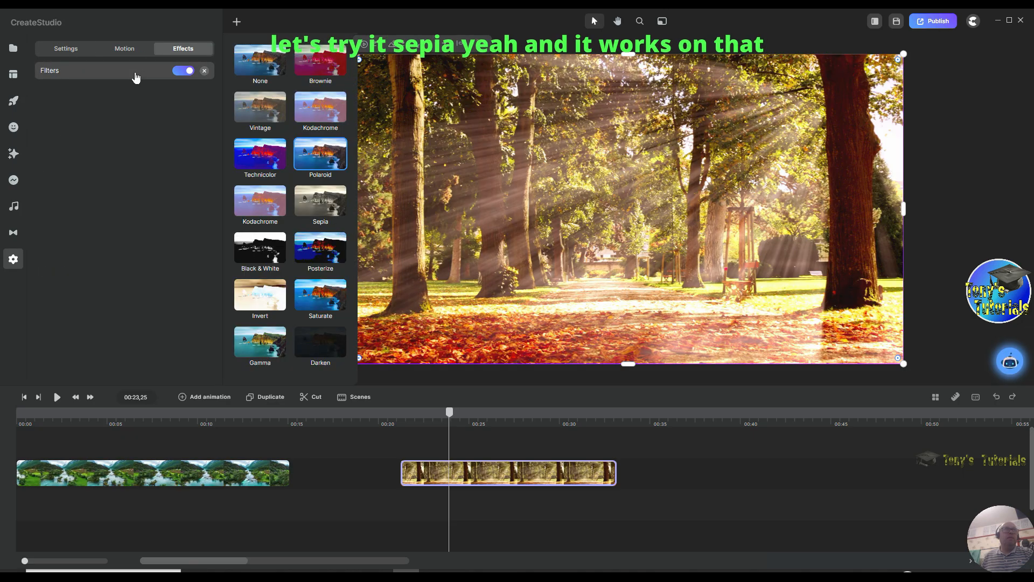
click(323, 205)
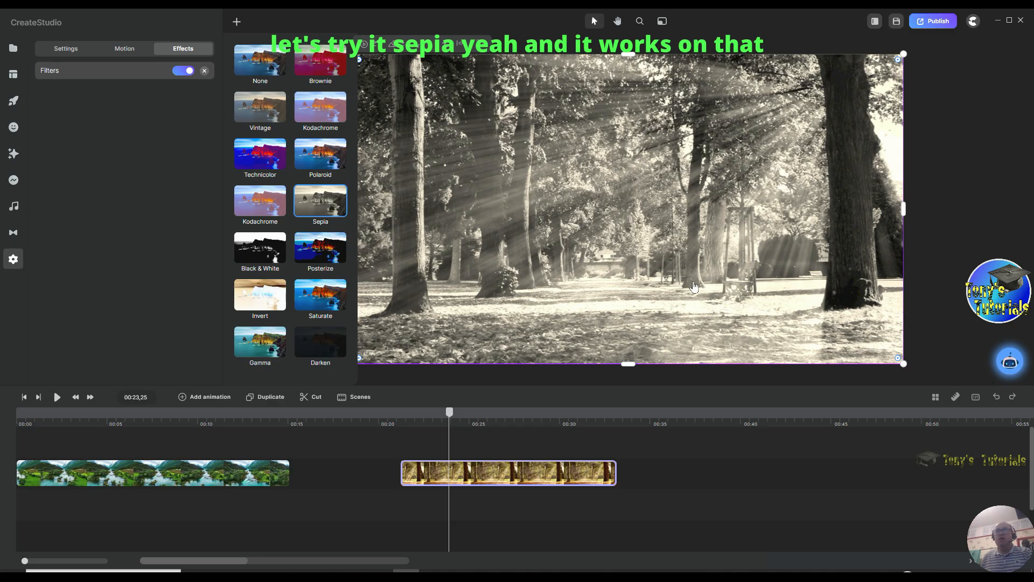
- Move the playhead over the river valley clip and set the still selected forest clip's filter to Black & White
drag(450, 413, 193, 415)
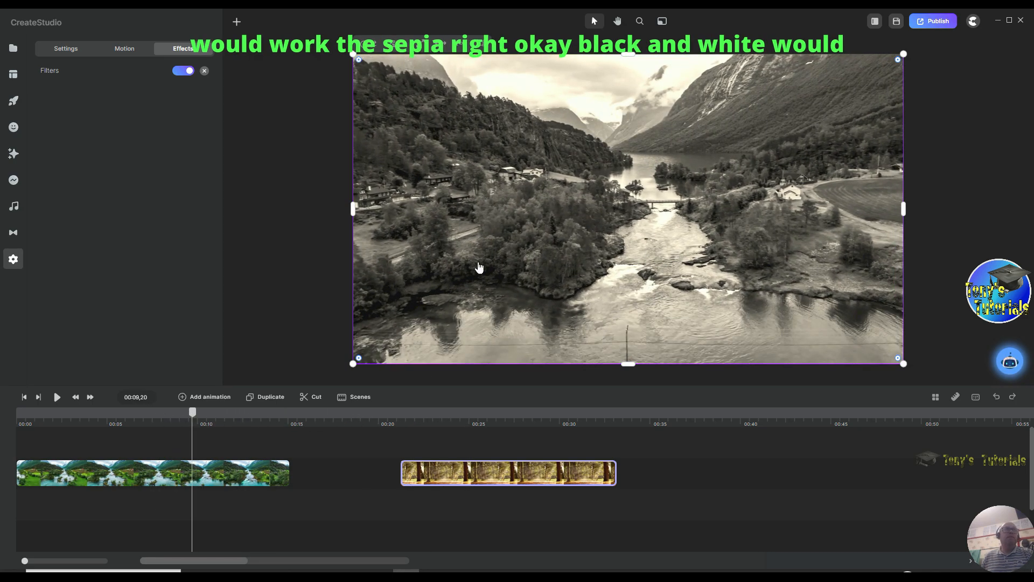
click(85, 77)
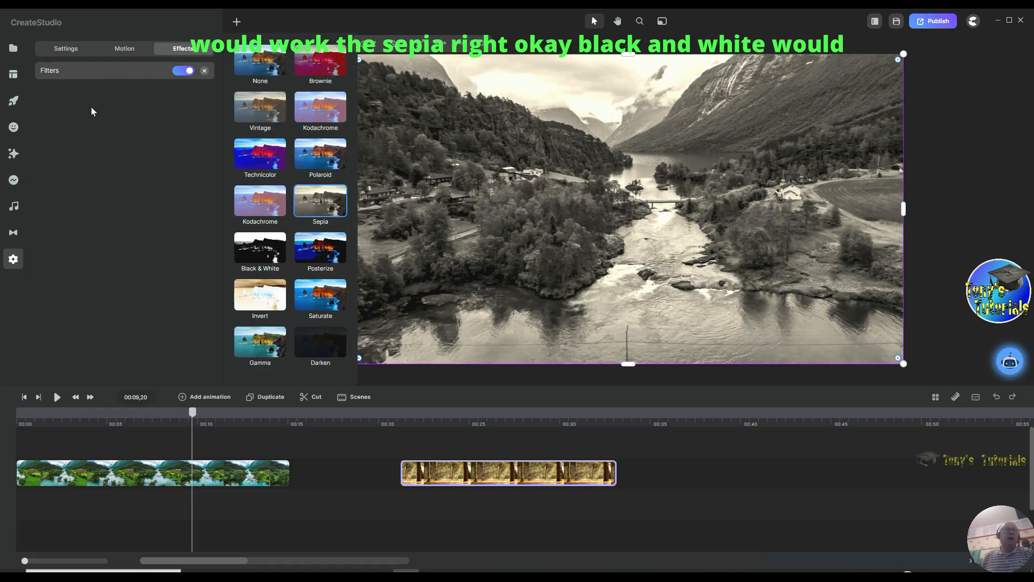
click(259, 249)
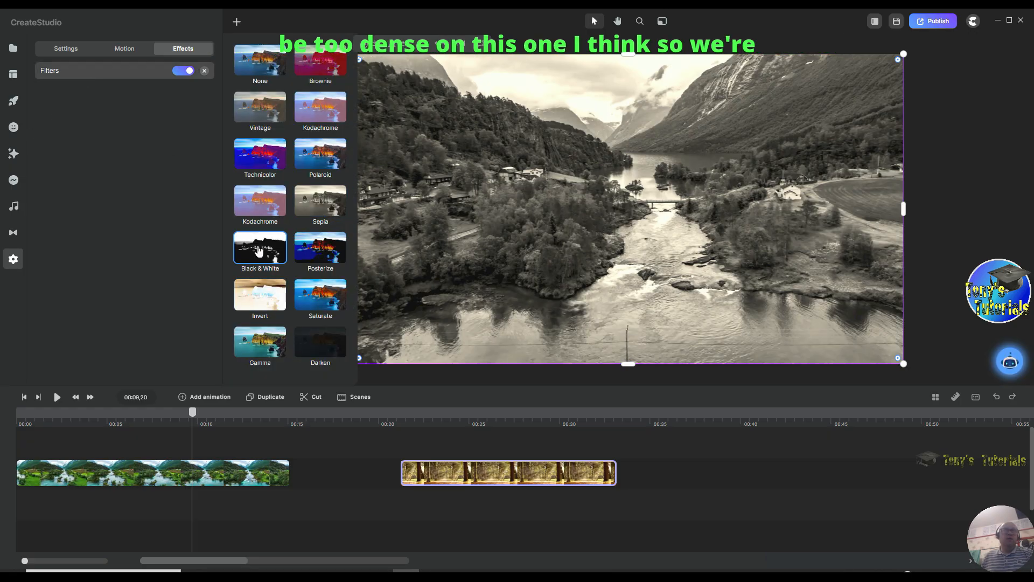
- Select the river valley clip and change its filter to Black & White
click(185, 476)
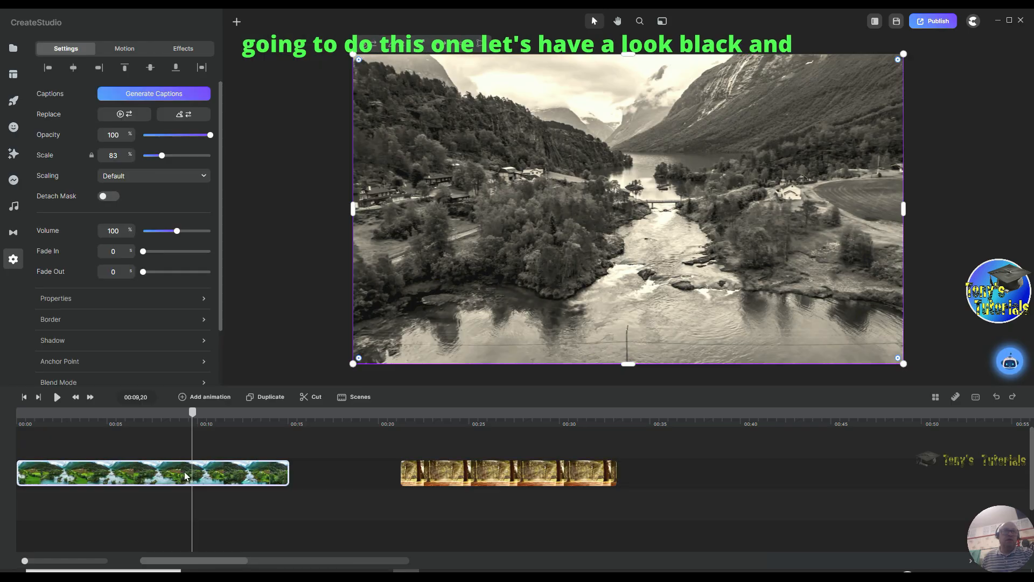
click(182, 50)
click(136, 71)
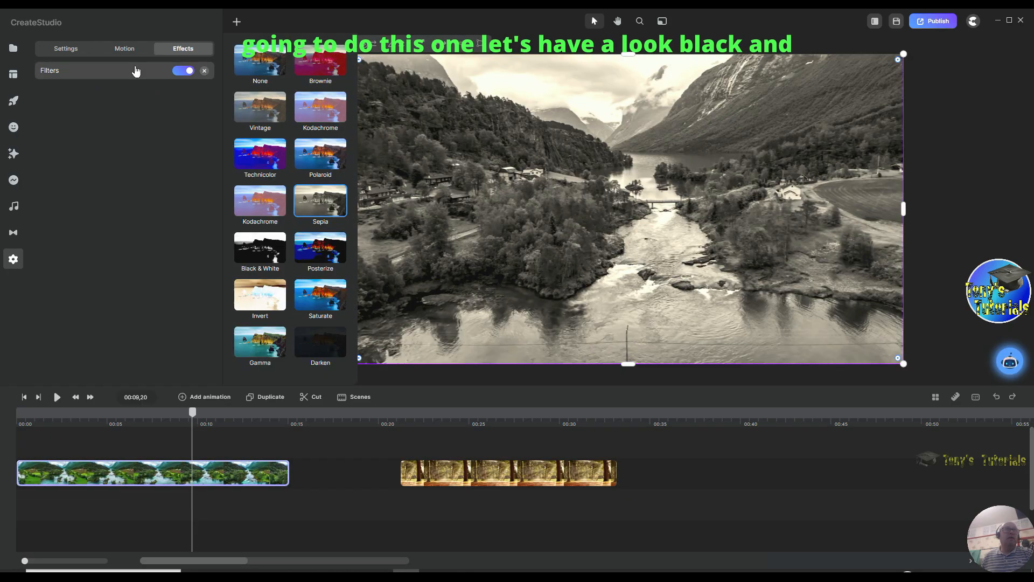
click(261, 249)
- Compare the Black & White filter on both clips by moving the playhead over the forest clip and back to the river valley clip
drag(191, 414, 540, 413)
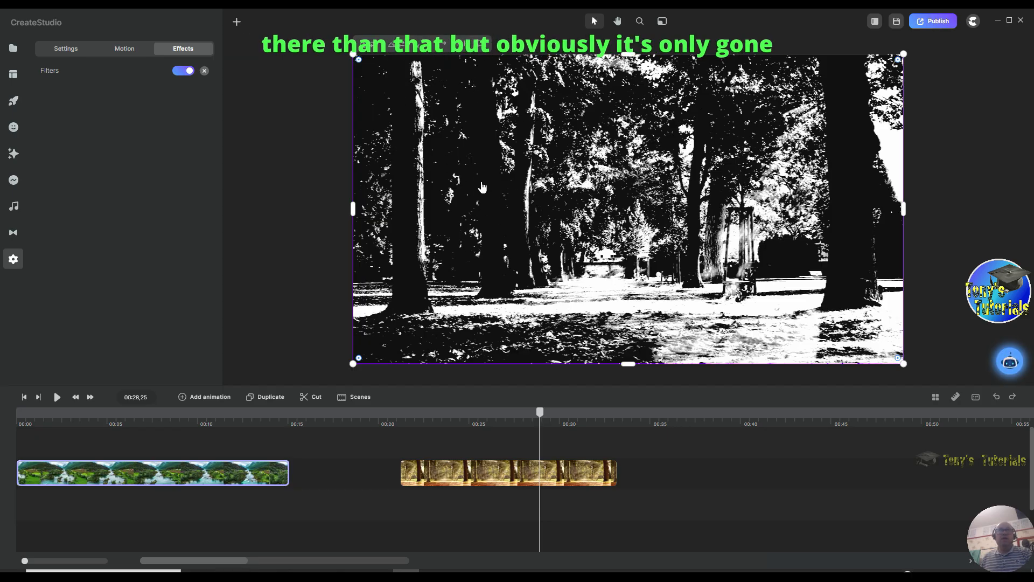
drag(540, 417, 445, 402)
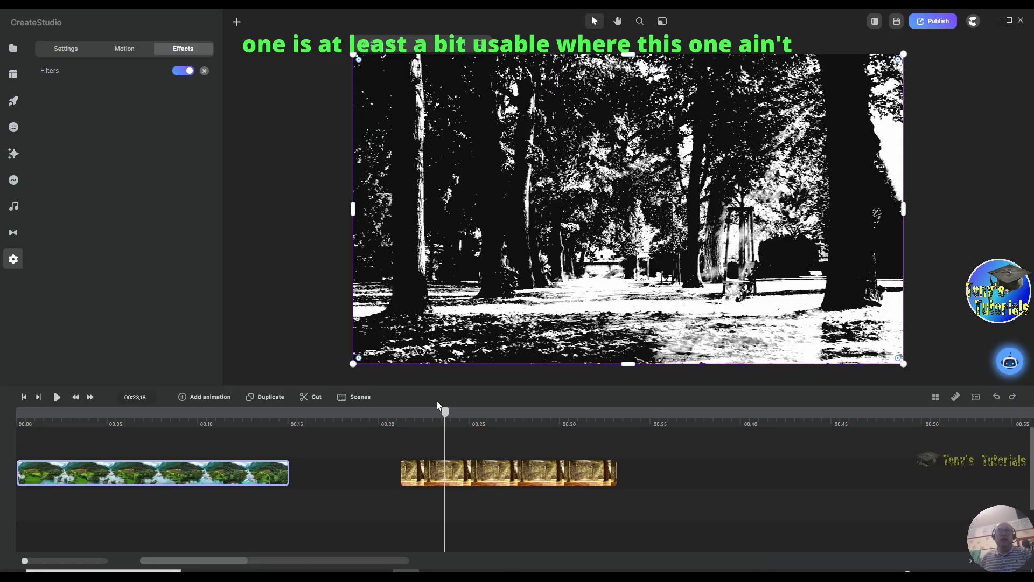
drag(450, 412, 181, 438)
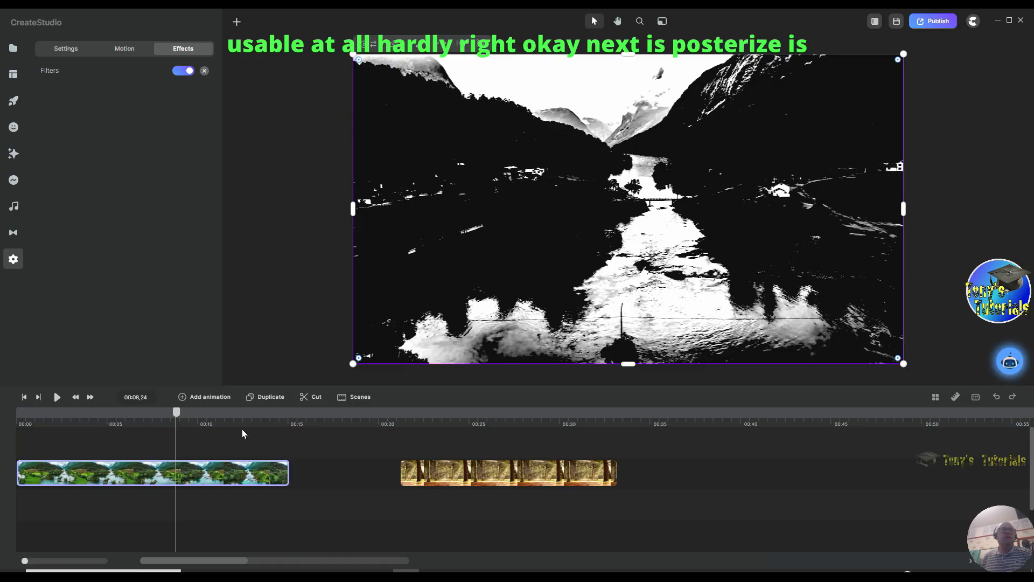
- Change the river valley clip's filter to Posterize
click(89, 75)
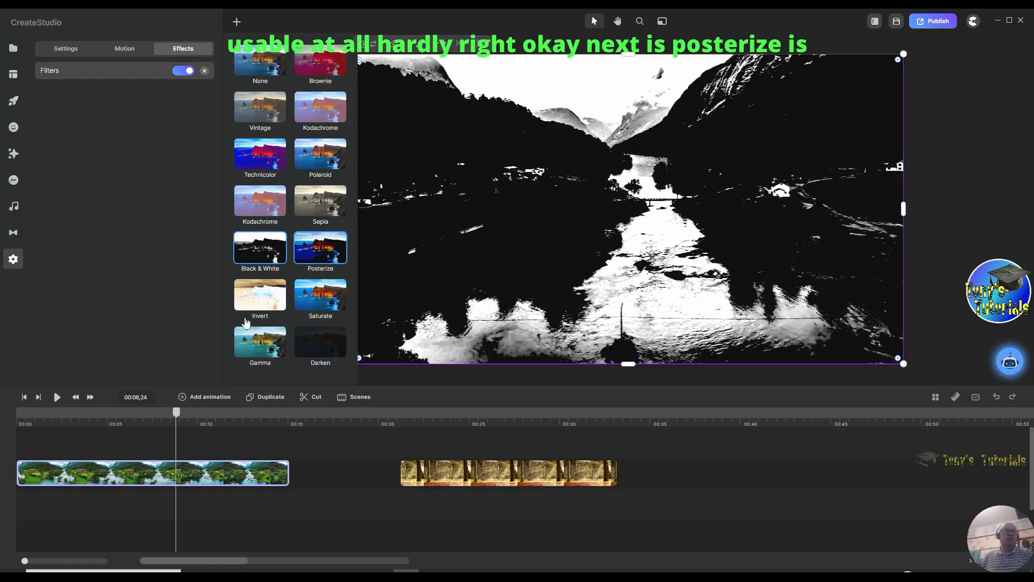
click(328, 257)
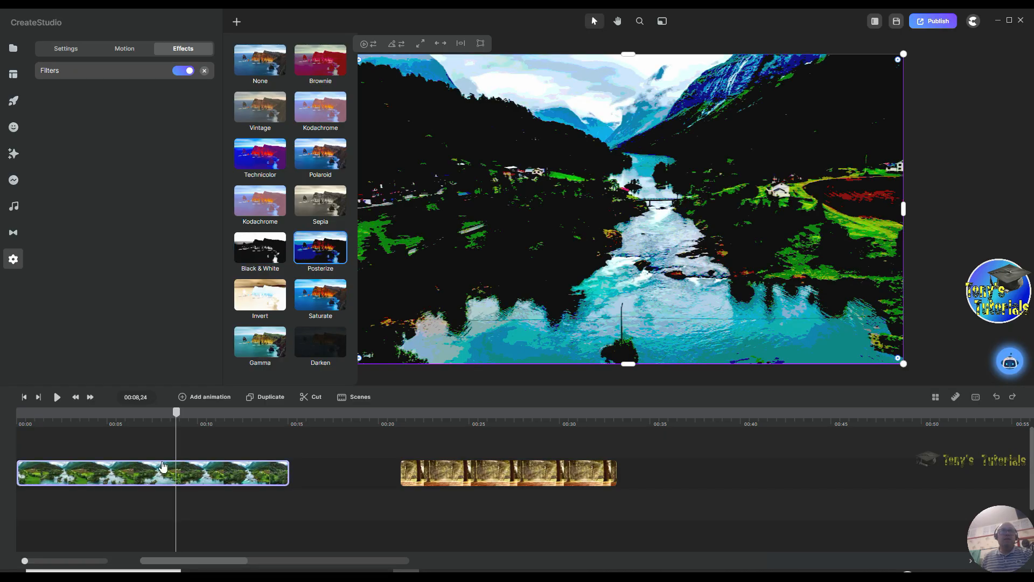
- Change the forest clip's filter to Posterize, with the playhead over that clip at 23 seconds
drag(177, 413, 435, 438)
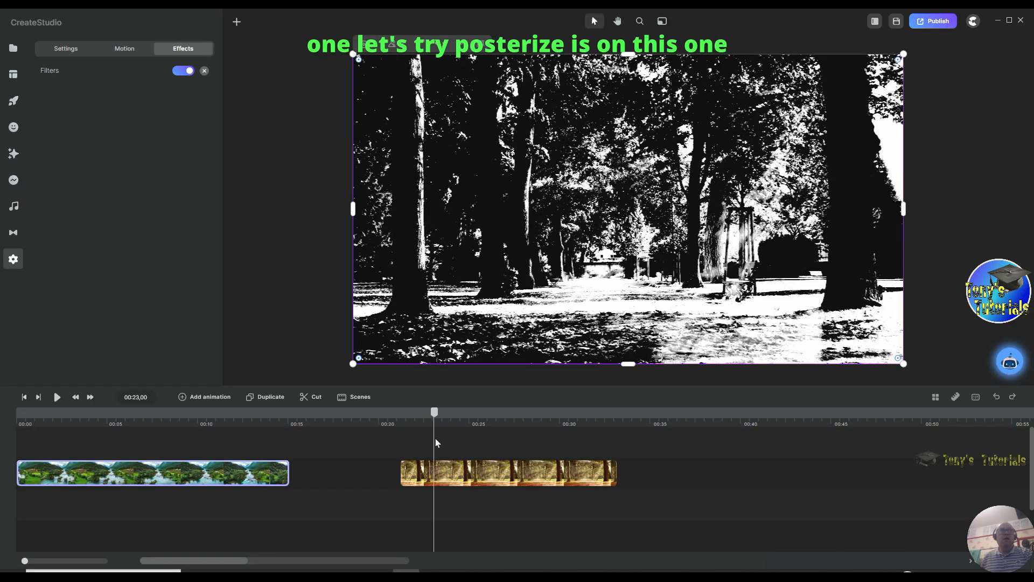
click(461, 476)
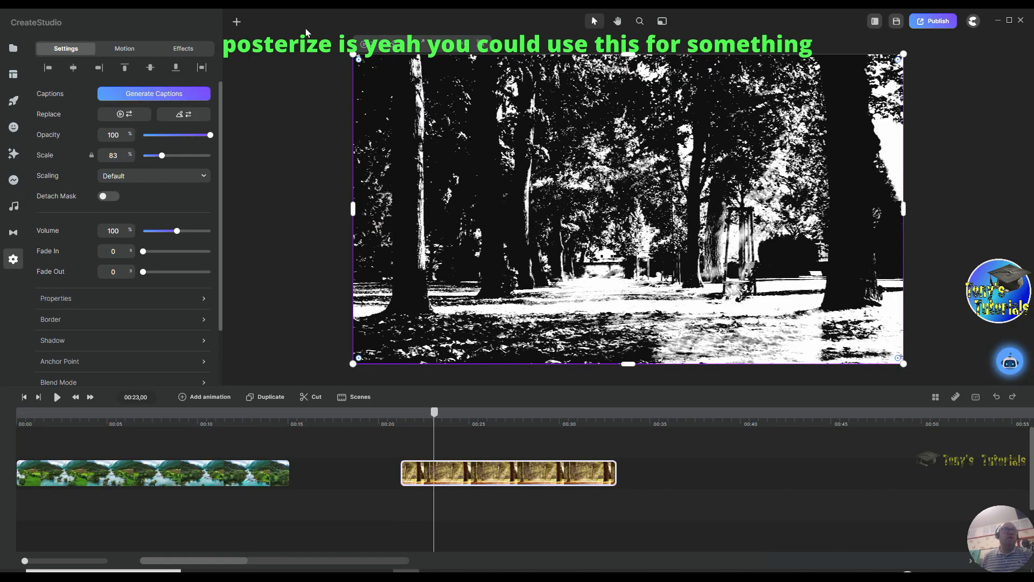
click(187, 50)
click(129, 72)
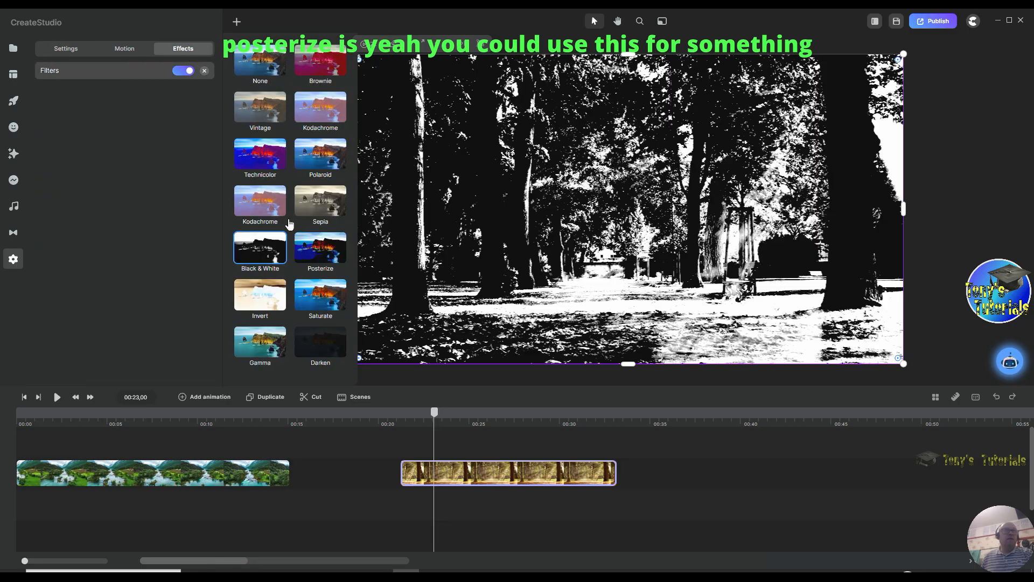
click(320, 248)
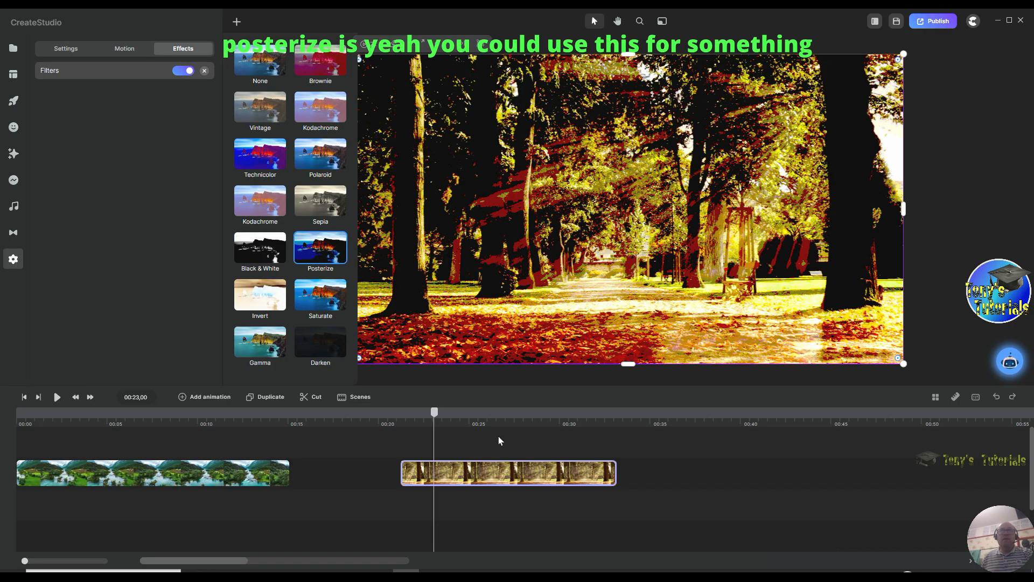
- Change the river valley clip's filter to Invert and scrub through the clip from about 5 seconds to view the effect
drag(434, 415, 123, 422)
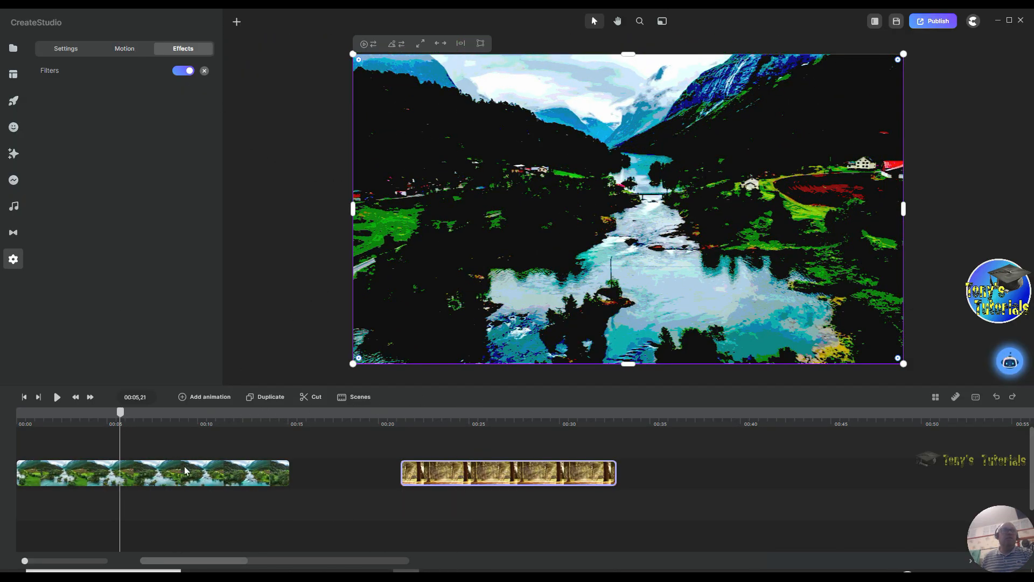
click(159, 472)
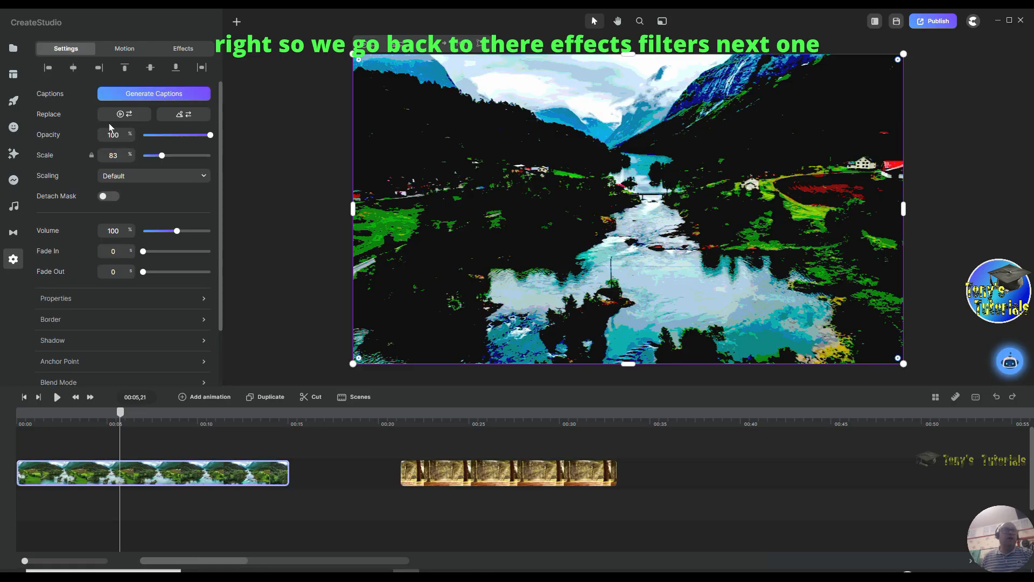
click(181, 48)
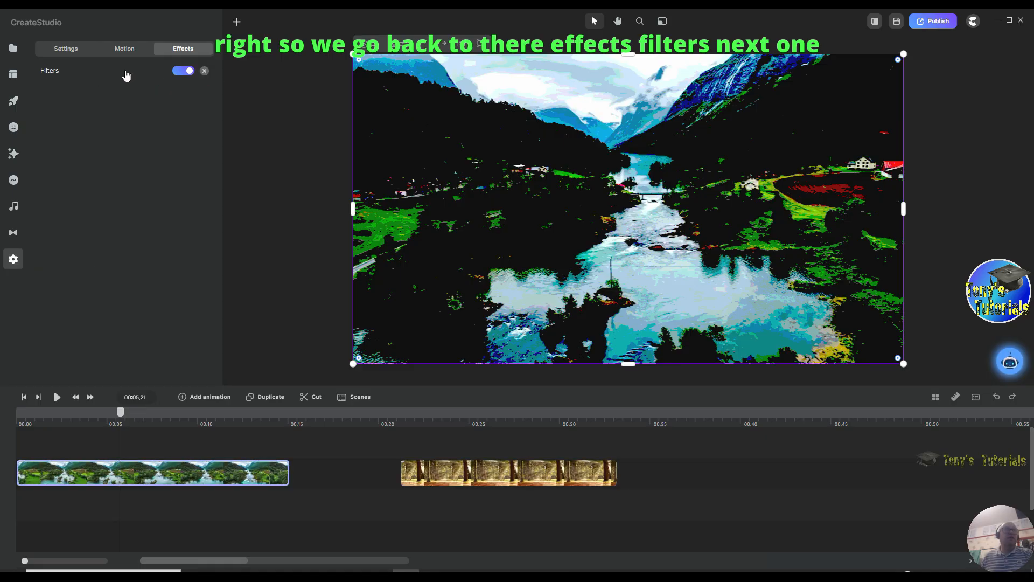
click(129, 72)
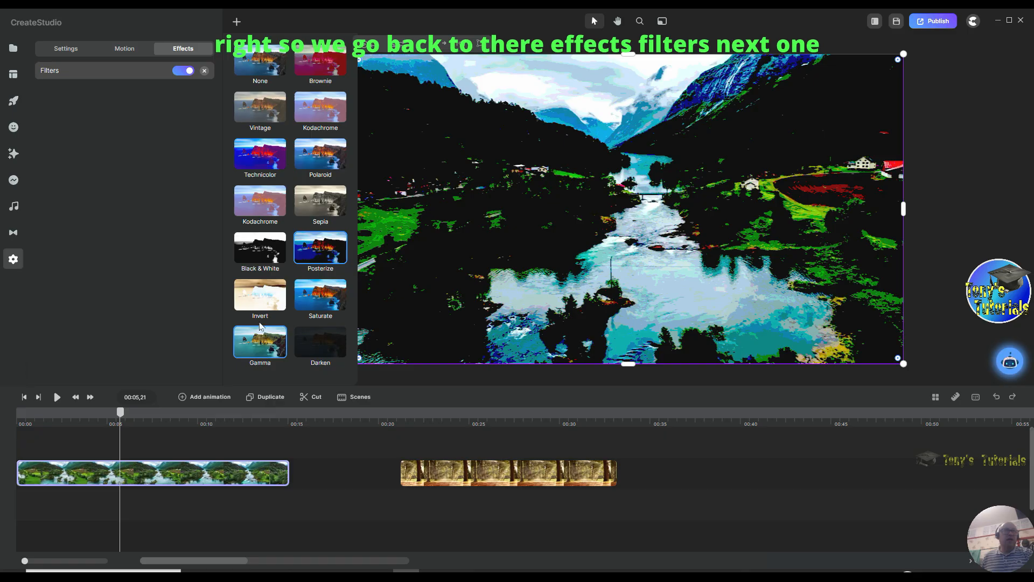
click(257, 298)
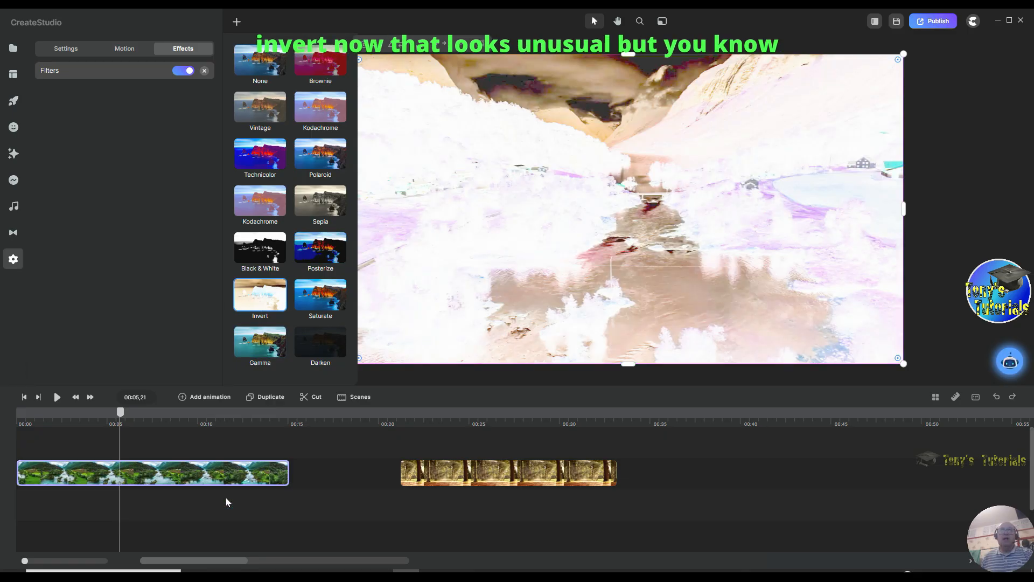
mouse_move(123, 414)
mouse_down()
mouse_move(64, 407)
mouse_move(124, 413)
mouse_up()
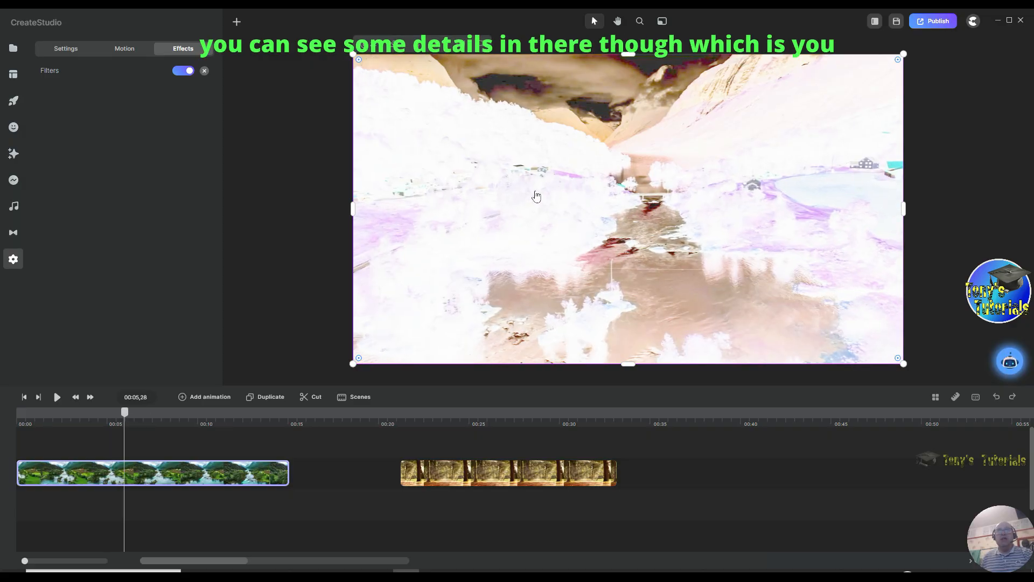
drag(132, 412, 167, 413)
- Change the forest clip's filter to Invert and scrub the playhead from about 27 to 25 seconds to view the effect
click(384, 440)
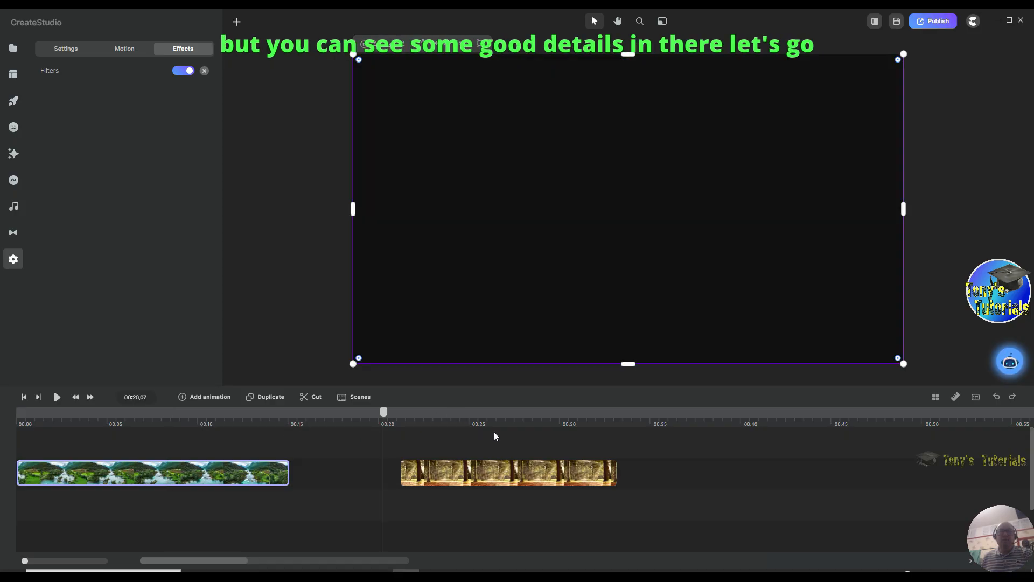
click(515, 421)
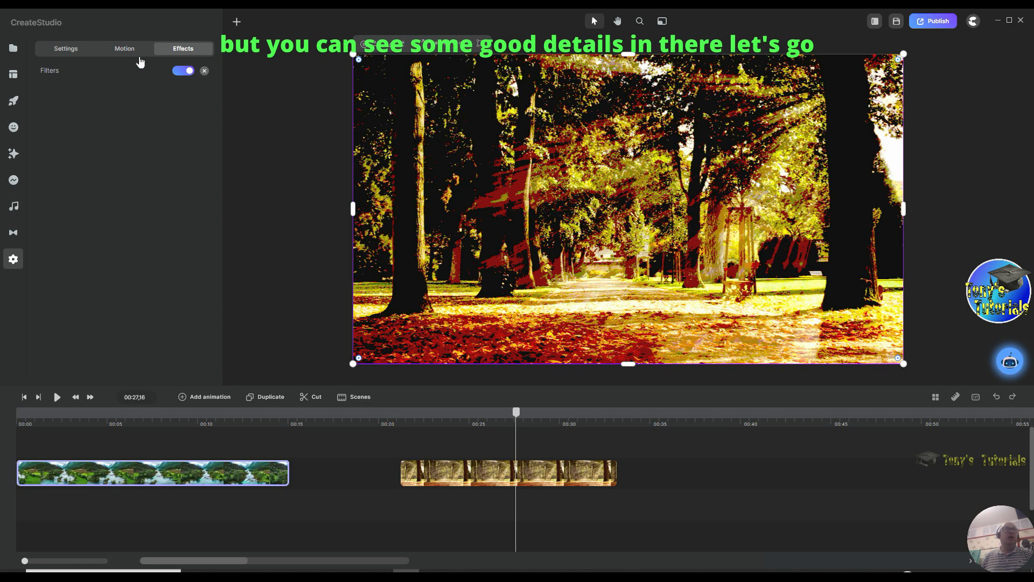
click(471, 462)
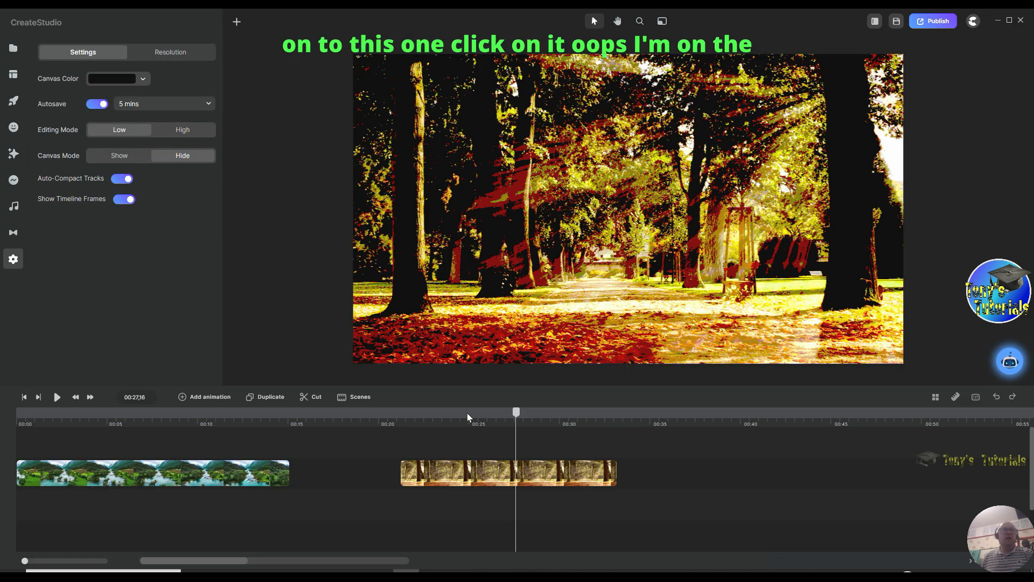
click(170, 53)
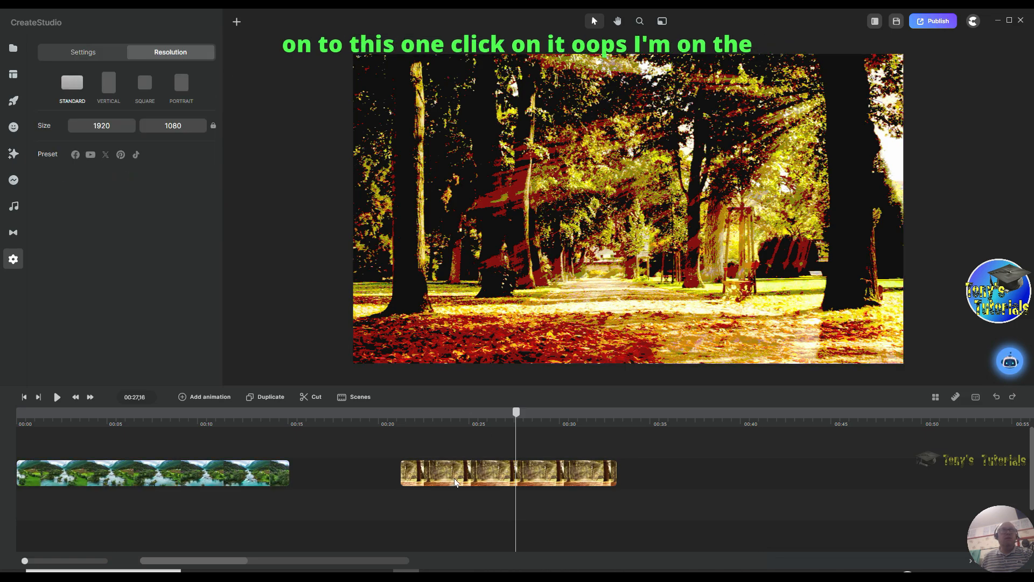
click(455, 477)
click(194, 53)
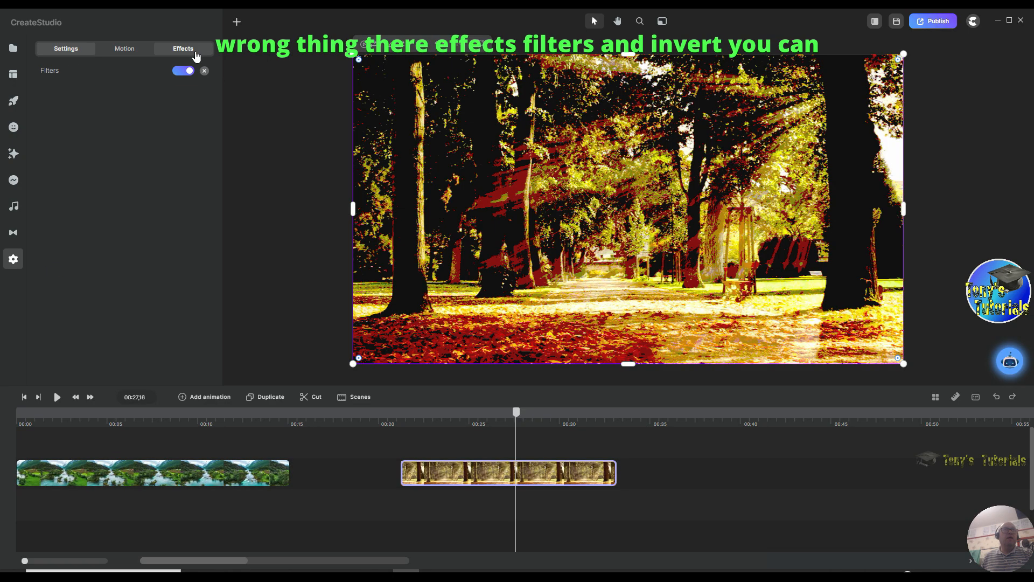
click(119, 72)
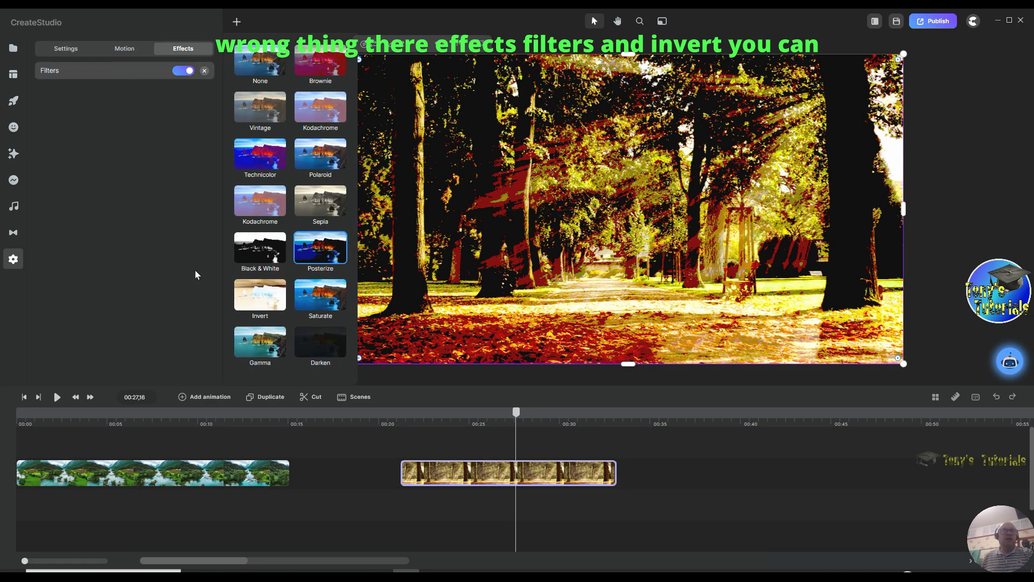
click(248, 292)
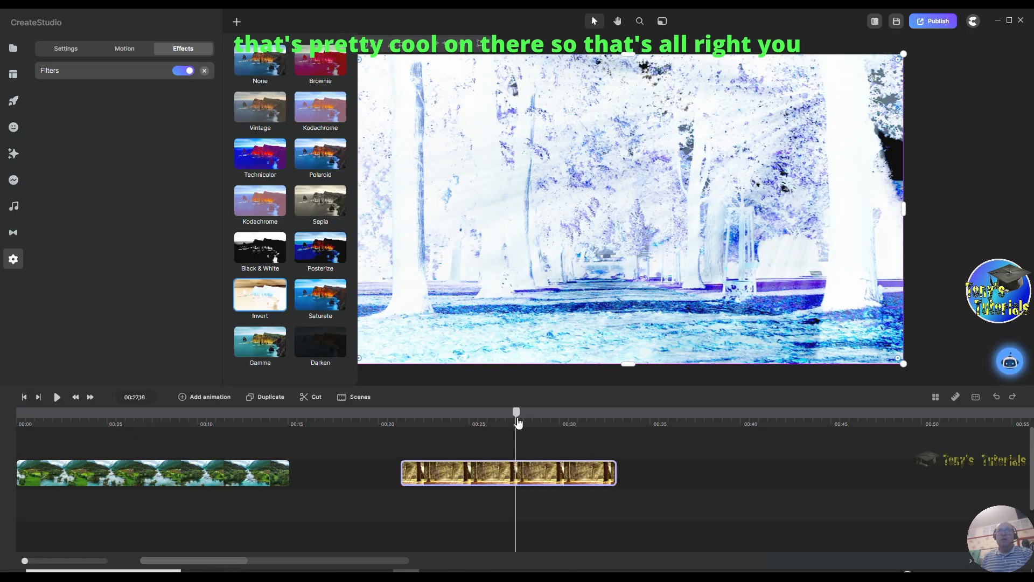
drag(518, 412, 481, 429)
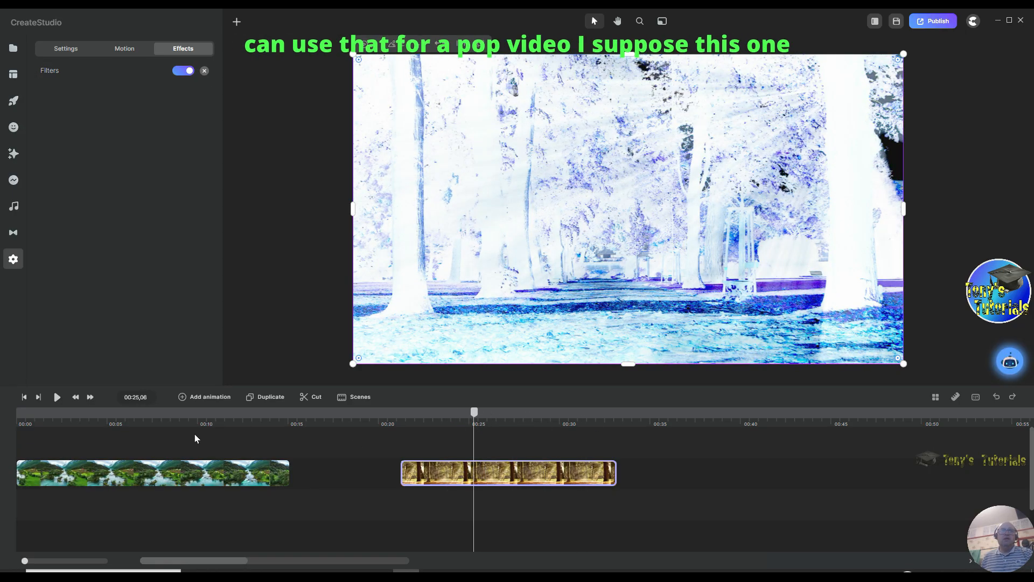
- Move the playhead over the river valley clip at about 7 seconds and set the still-selected forest clip's filter to Saturate
drag(200, 417, 159, 420)
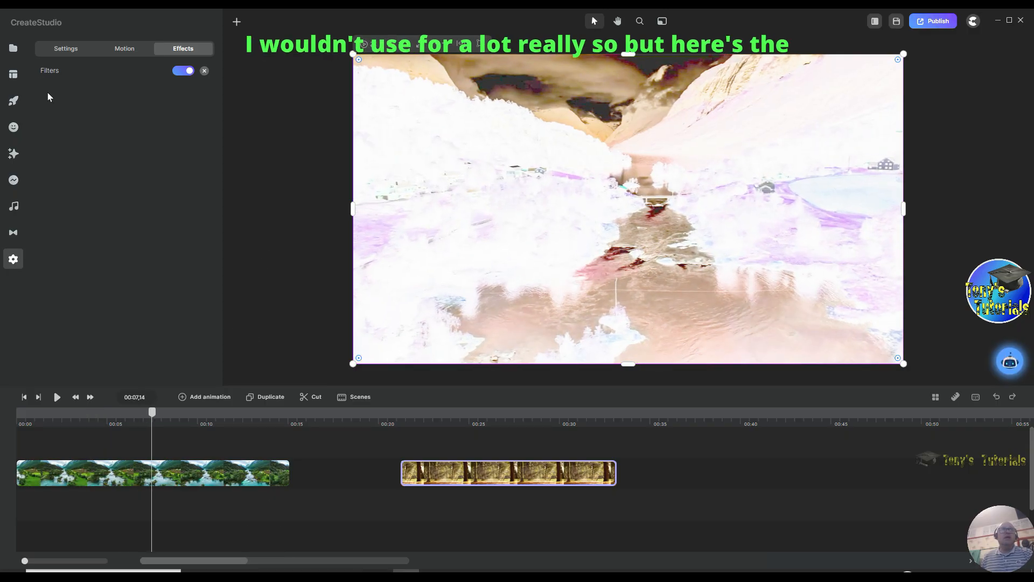
click(100, 74)
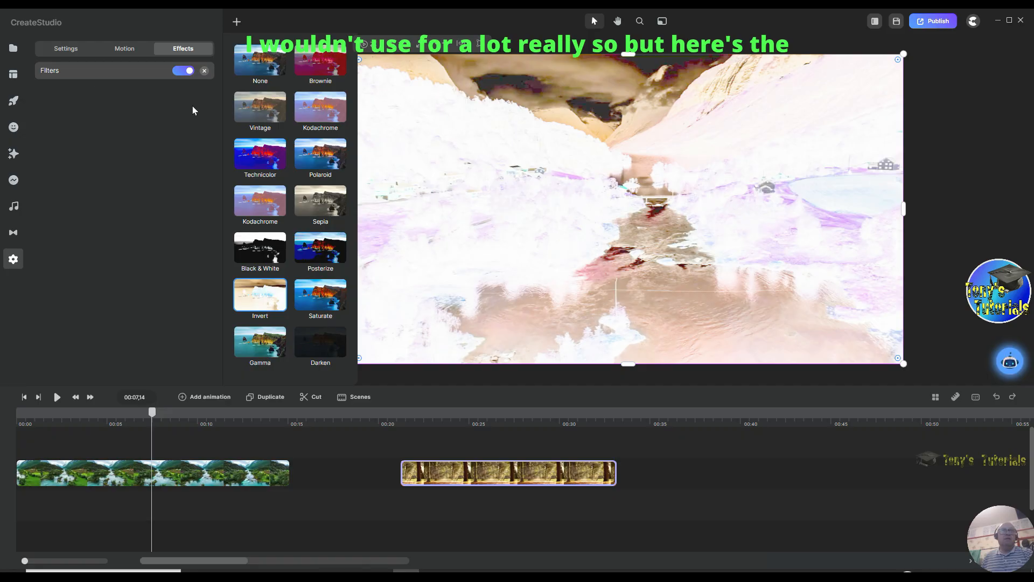
click(317, 301)
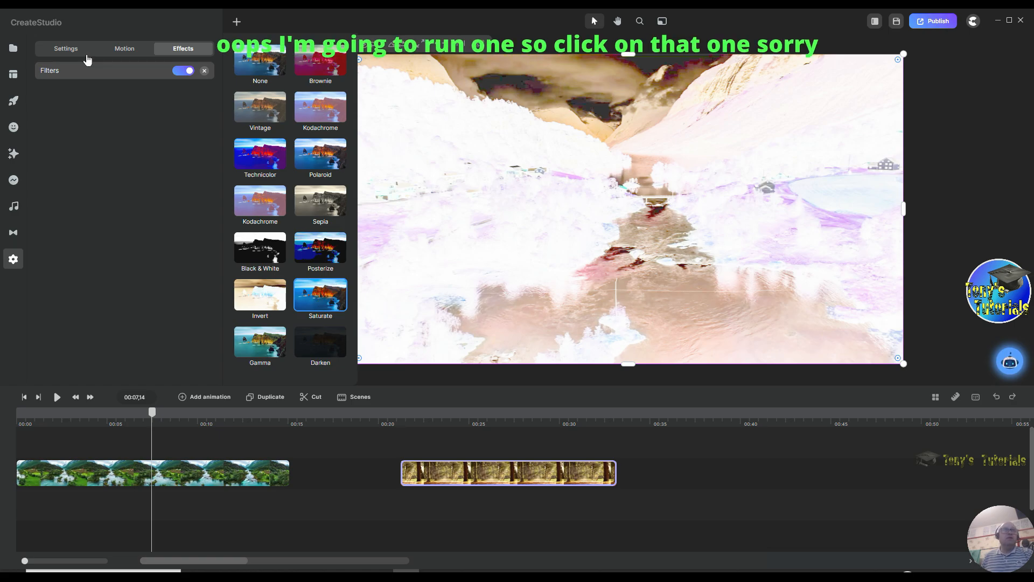
- Change the river valley clip's filter to Saturate and scrub the clip to about 8 seconds
click(113, 467)
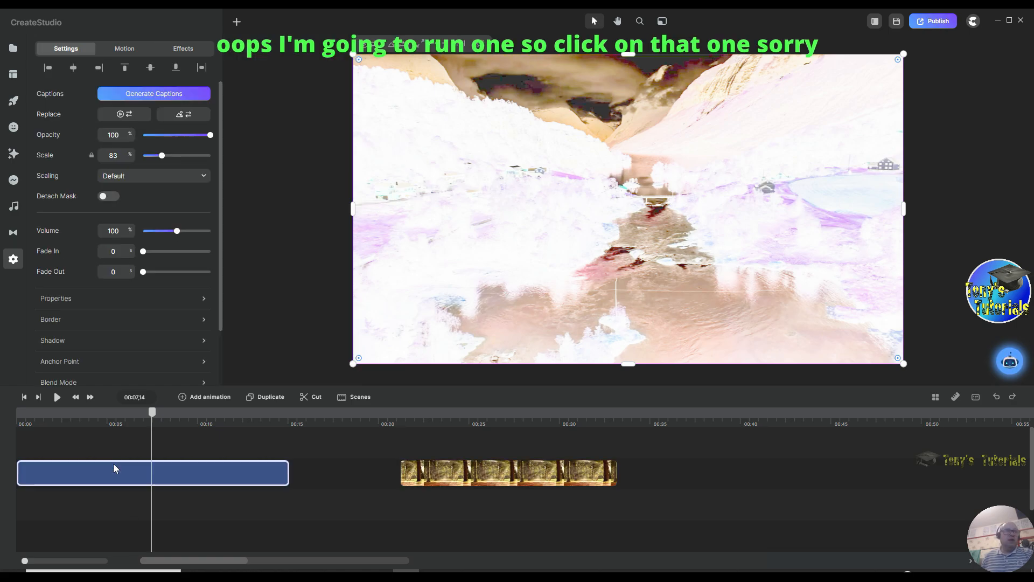
click(189, 49)
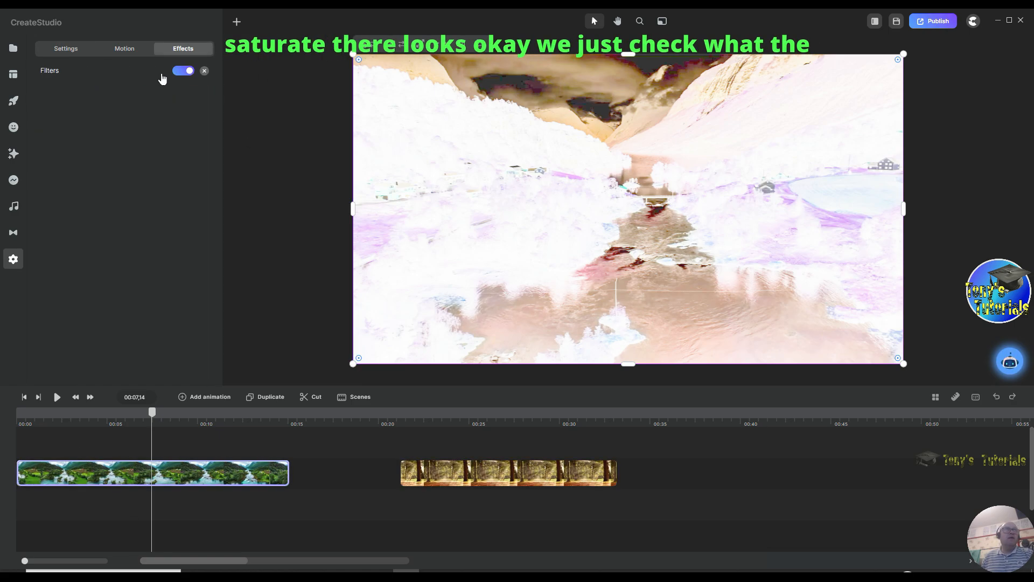
click(135, 74)
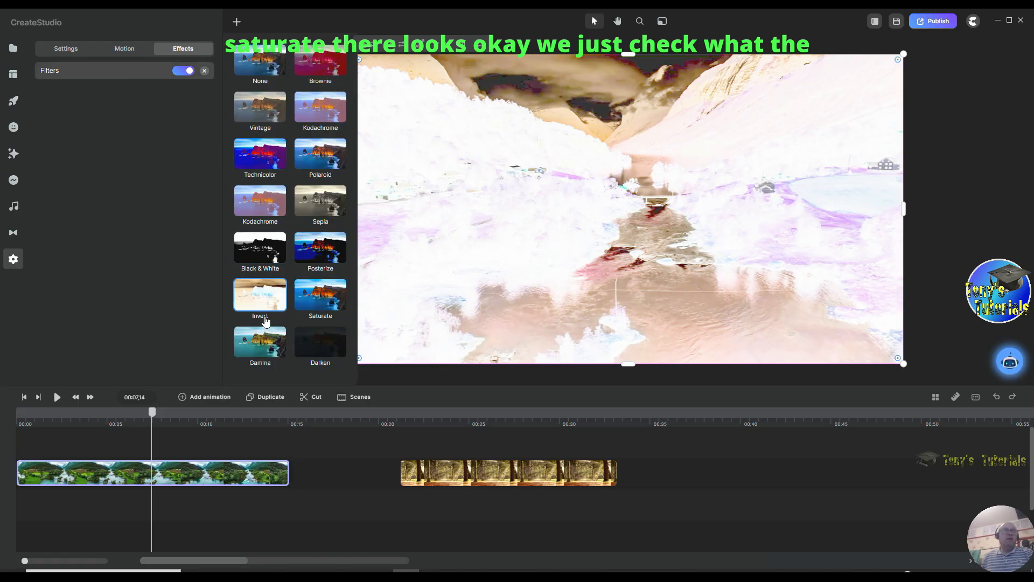
click(325, 300)
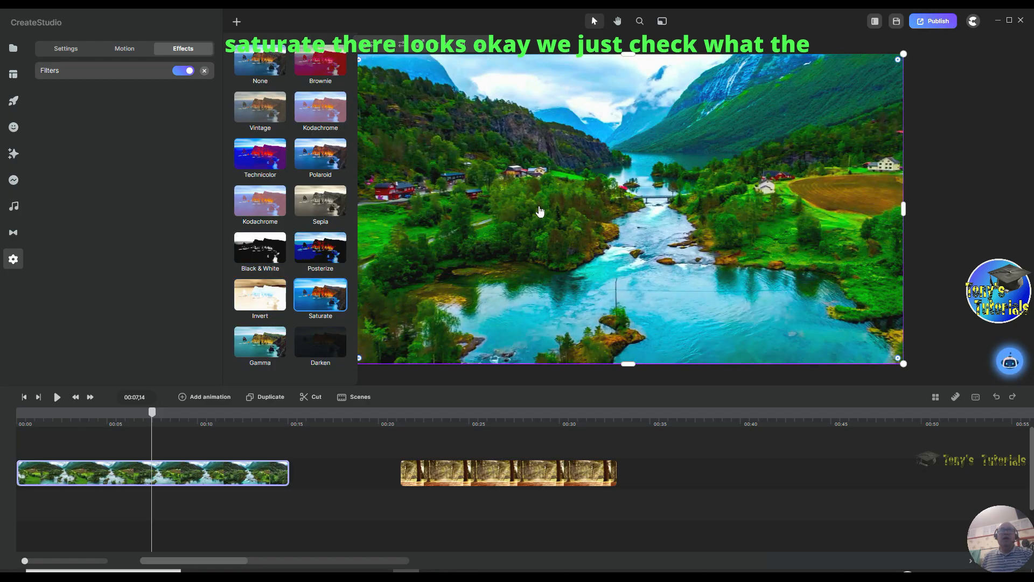
drag(152, 412, 174, 414)
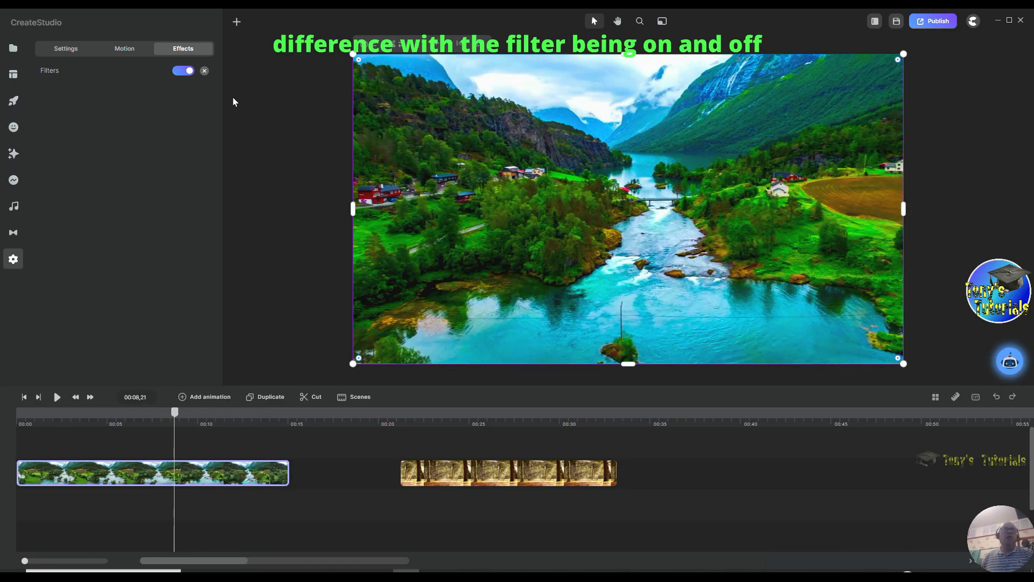
- Toggle the river valley clip's Saturate filter off and on to compare it with the original, leaving it switched off
click(183, 71)
click(183, 70)
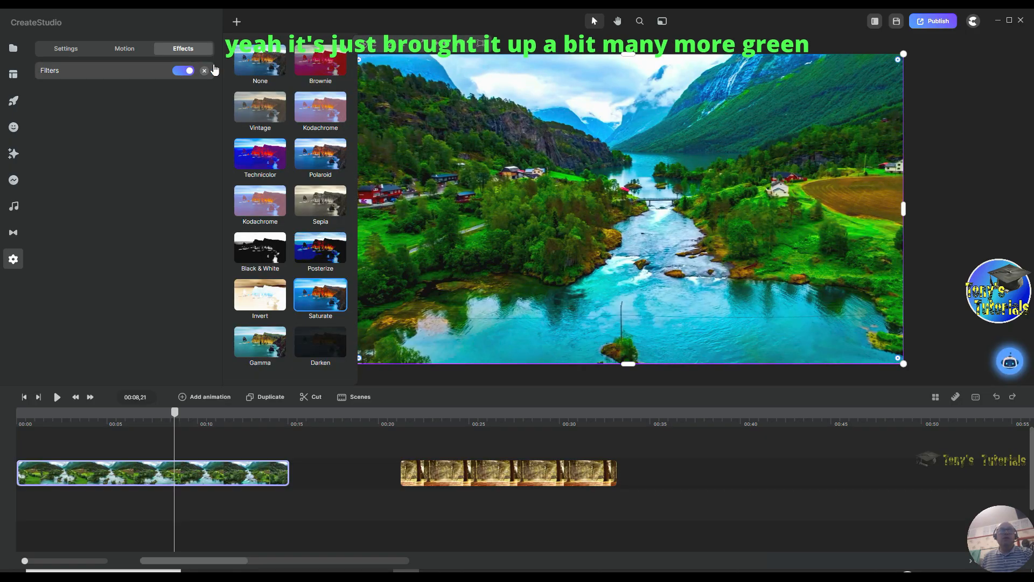
click(181, 72)
click(181, 73)
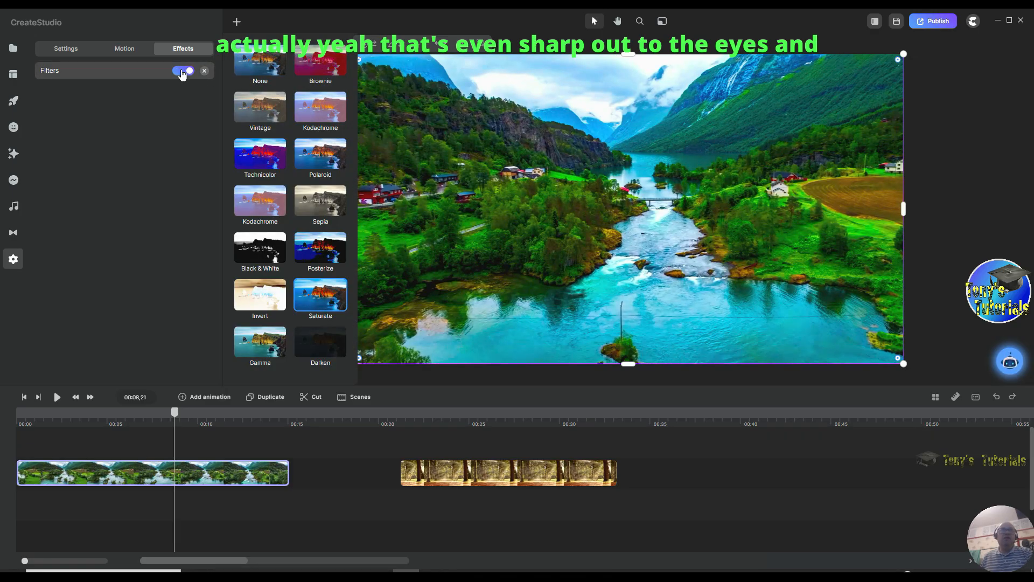
click(182, 73)
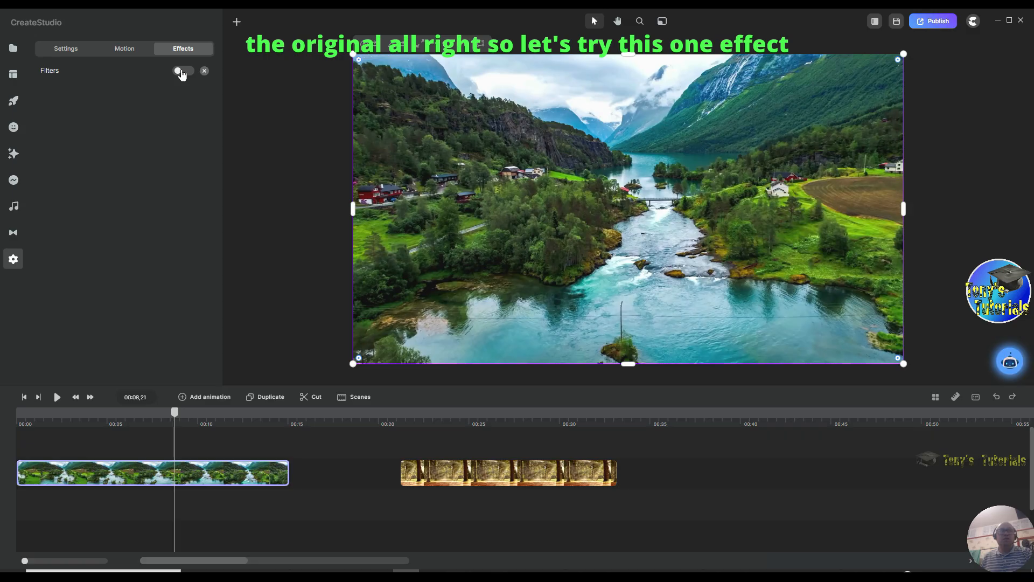
- Toggle the forest clip's Saturate filter repeatedly at about 25 seconds to compare it with the original, leave it on, and scrub to 23 seconds
click(484, 422)
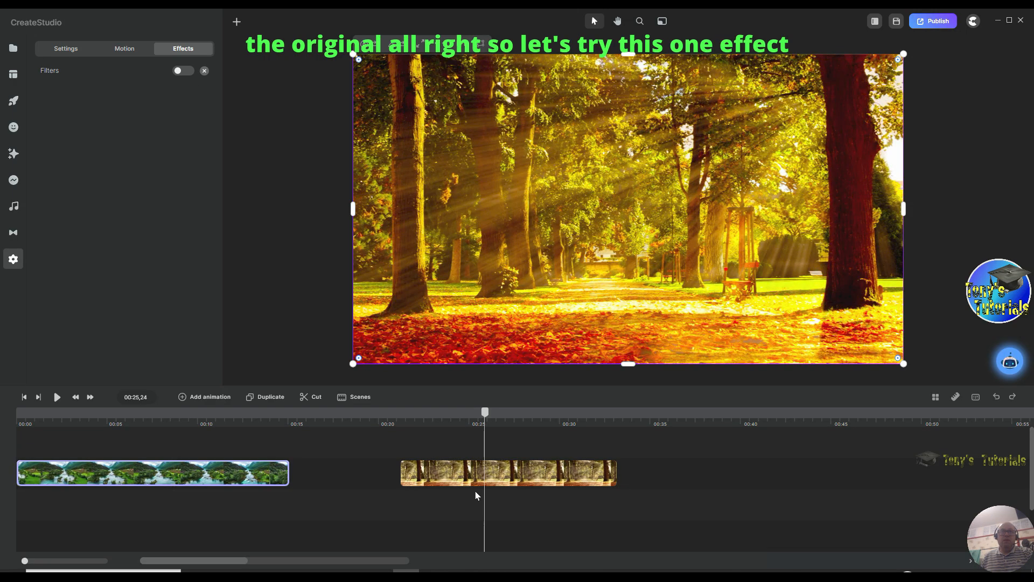
click(476, 472)
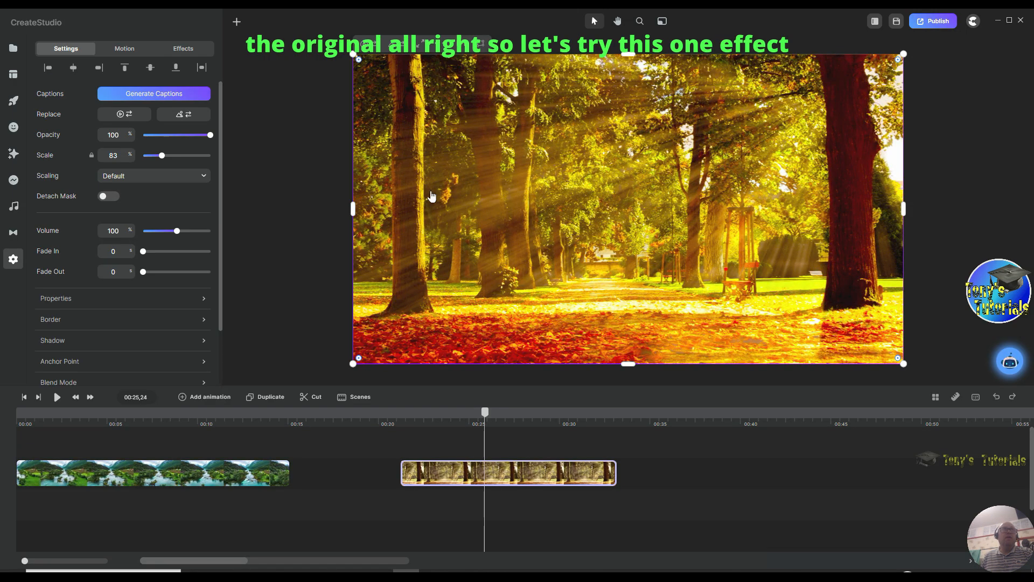
click(180, 51)
click(122, 71)
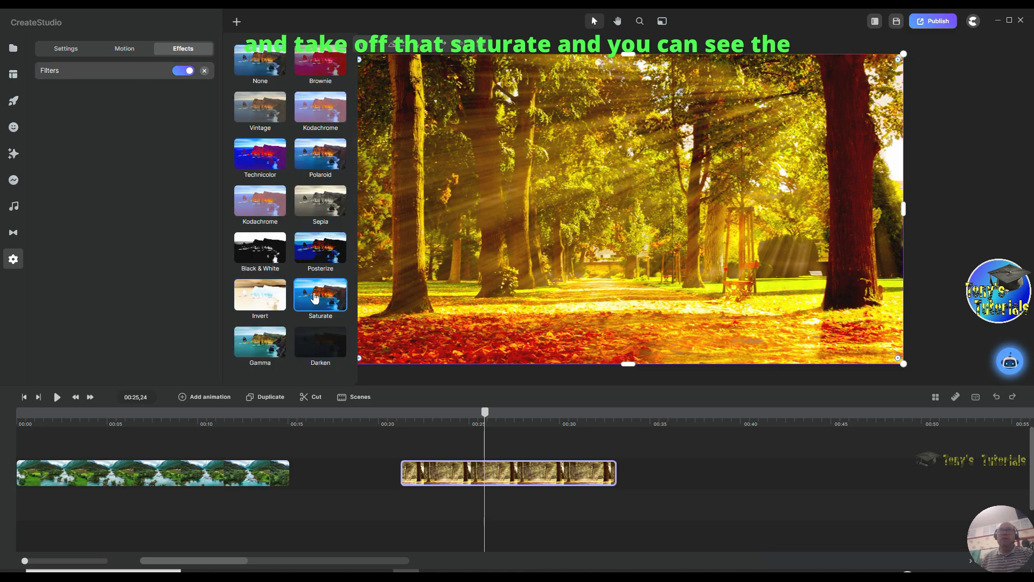
click(184, 71)
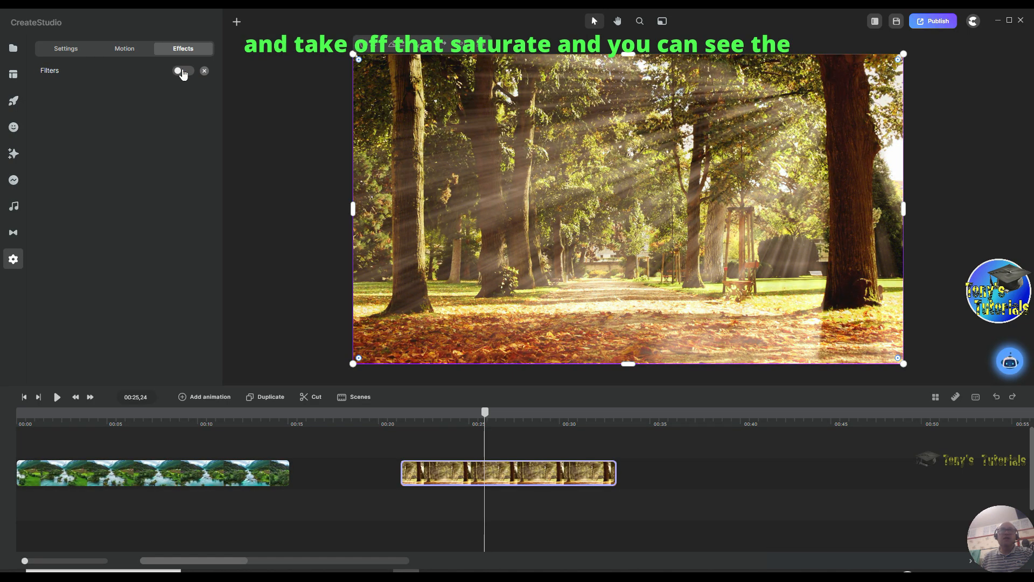
click(184, 72)
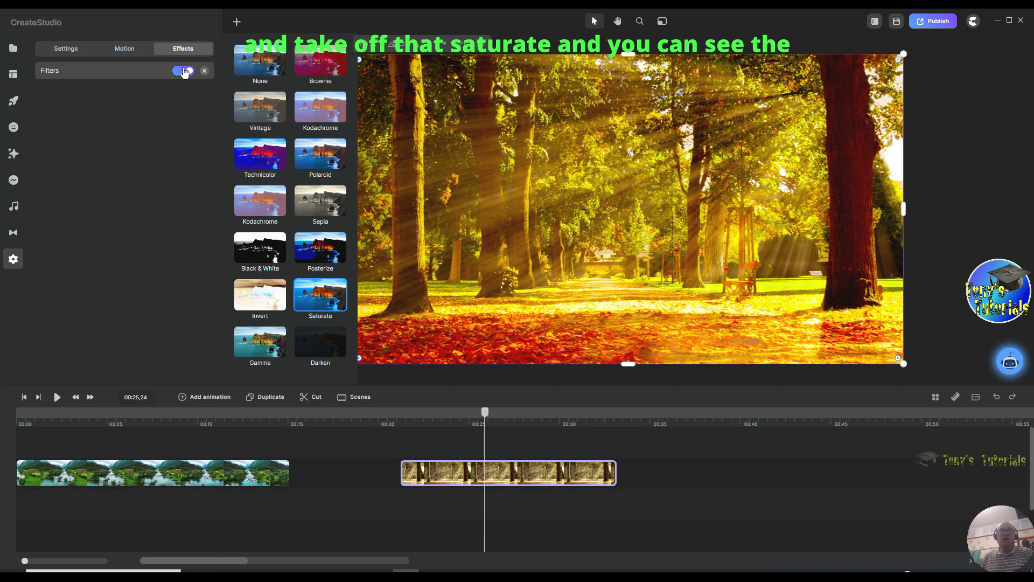
click(183, 72)
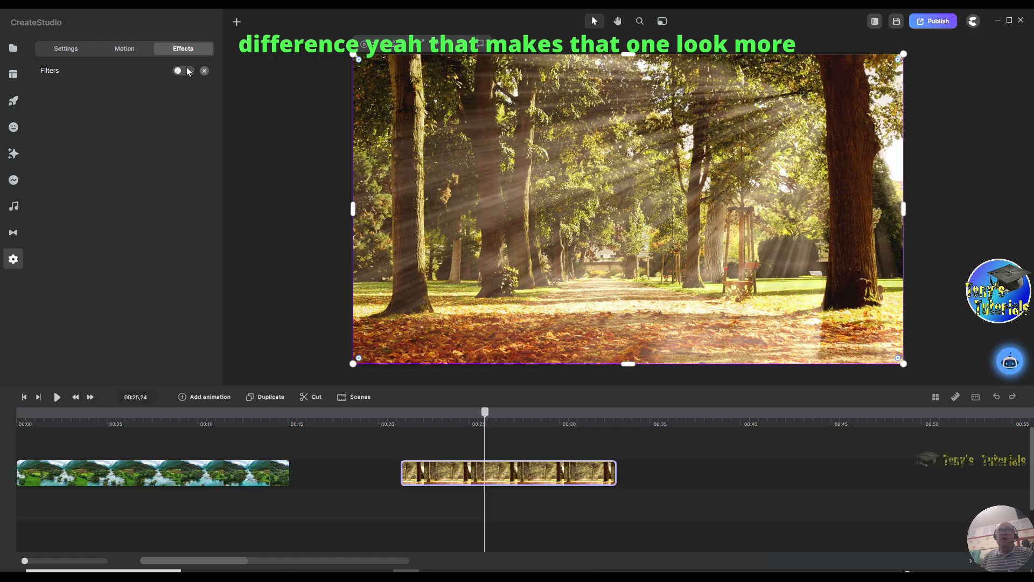
click(187, 72)
click(187, 72)
click(186, 73)
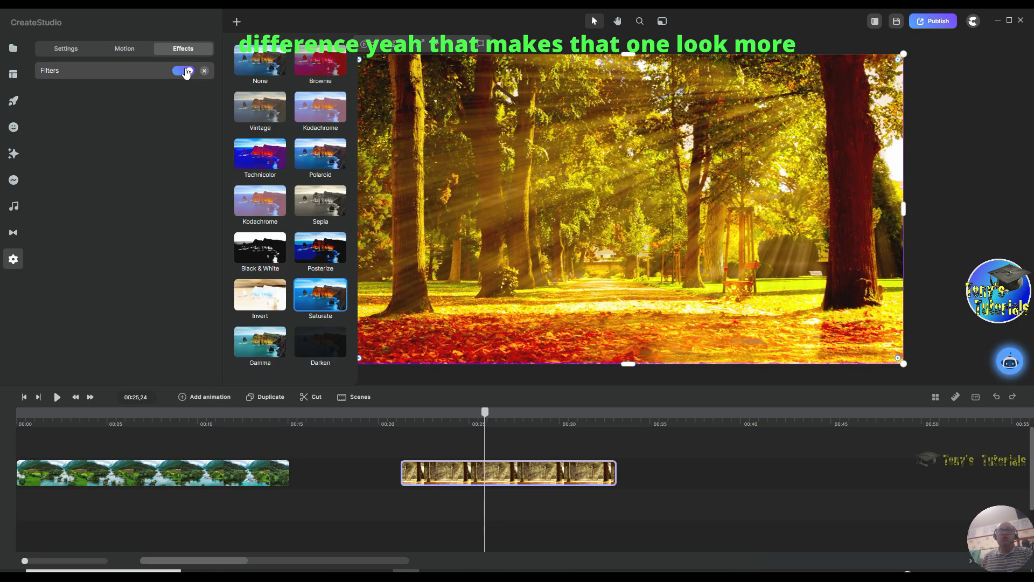
click(181, 74)
click(181, 72)
click(180, 74)
click(179, 74)
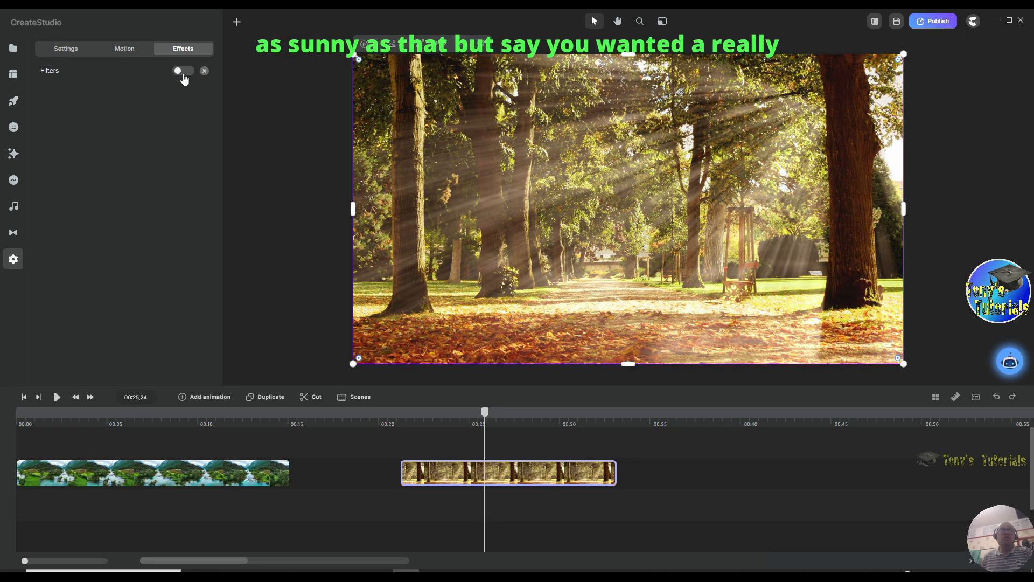
click(192, 73)
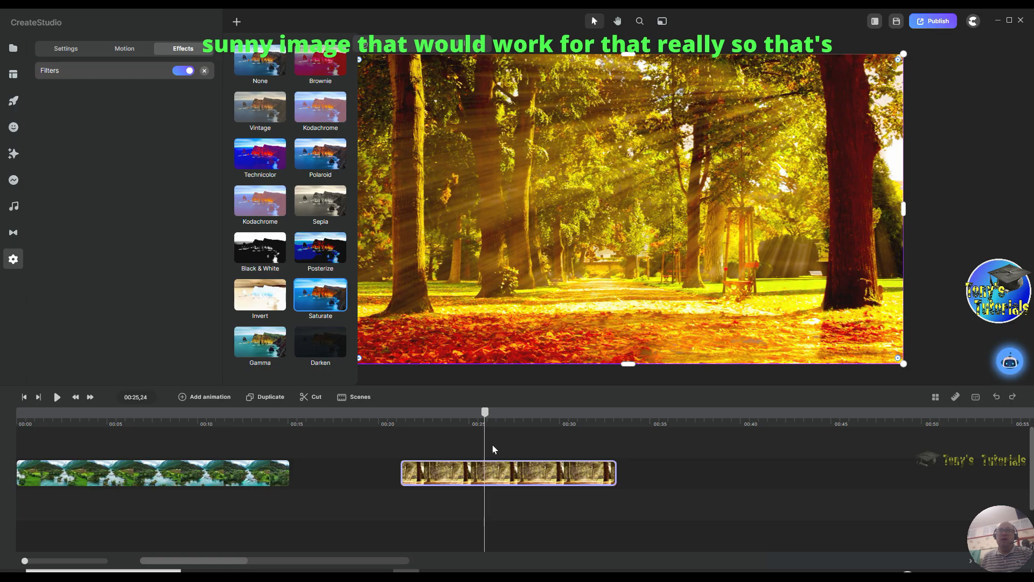
drag(485, 412, 439, 412)
click(135, 72)
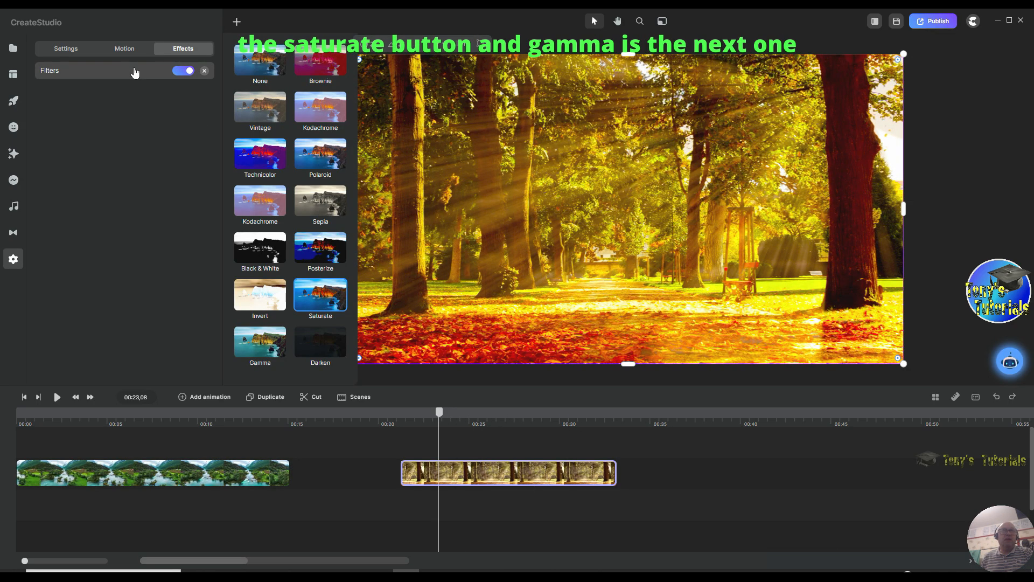
- Set the river valley clip's filter to Gamma, scrub to about 8 seconds, and switch the clip's Filters effect back on
click(157, 425)
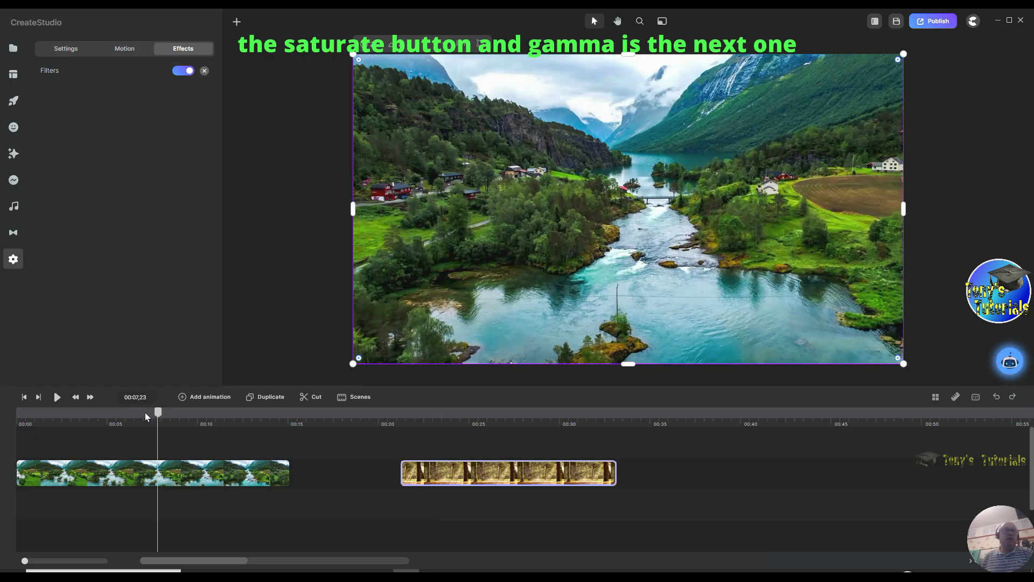
click(89, 463)
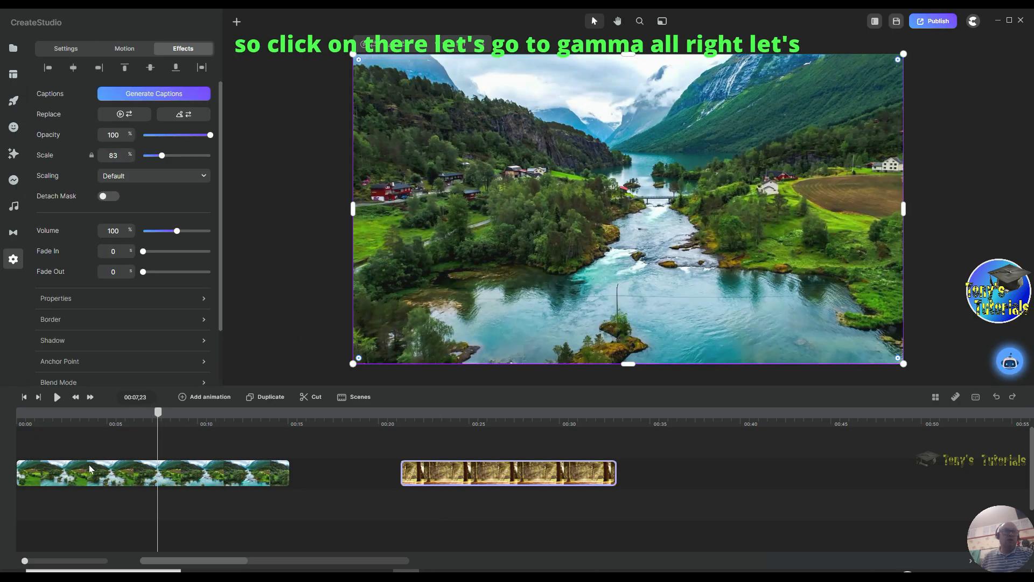
click(183, 48)
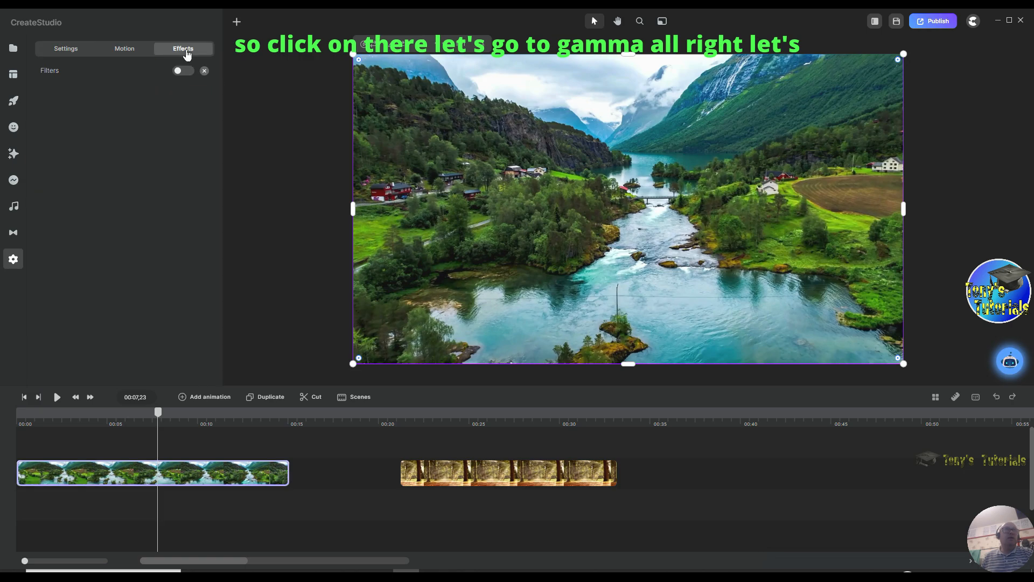
click(151, 72)
click(259, 350)
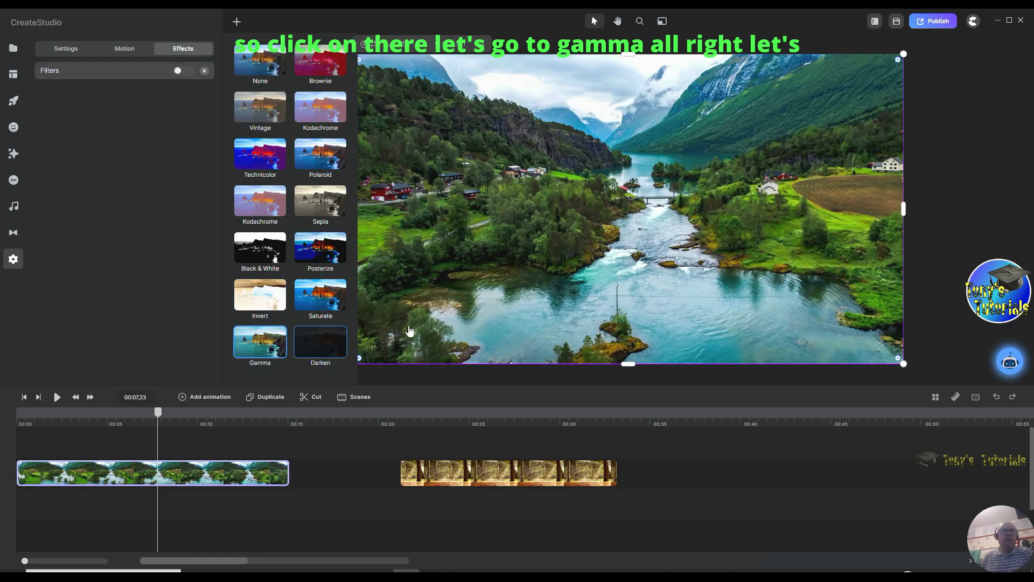
mouse_move(159, 412)
mouse_down()
mouse_move(92, 412)
mouse_move(166, 410)
mouse_up()
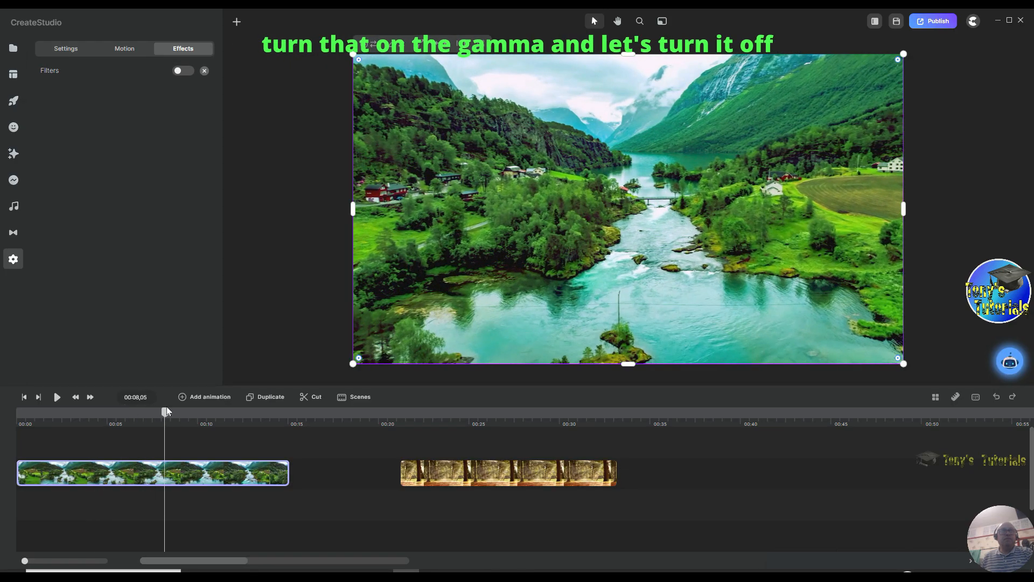
click(188, 74)
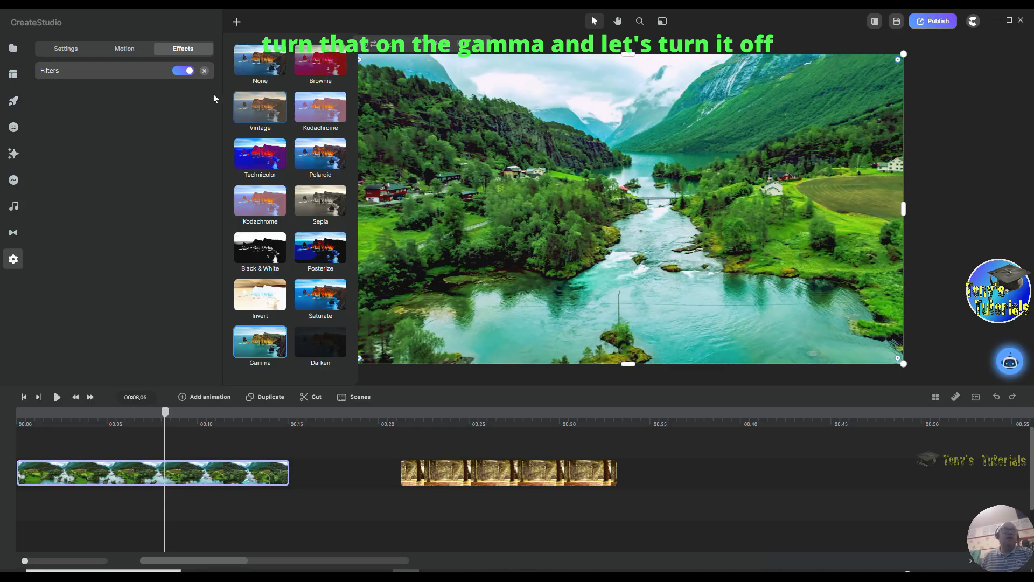
- Toggle the river valley clip's Gamma filter off and on repeatedly to compare it with the original, leaving it switched on
click(189, 74)
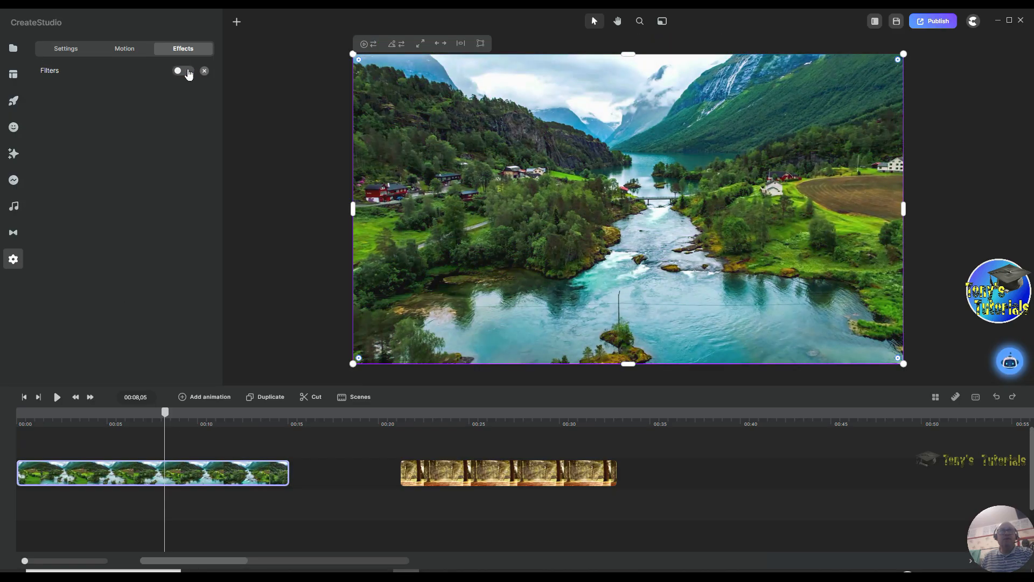
click(188, 74)
click(189, 74)
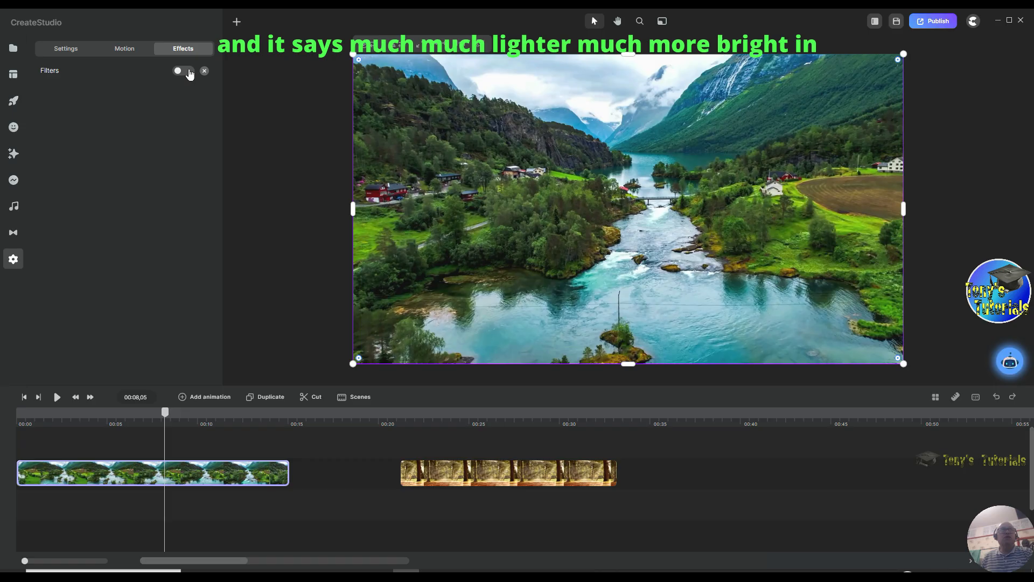
click(189, 74)
click(188, 74)
click(189, 74)
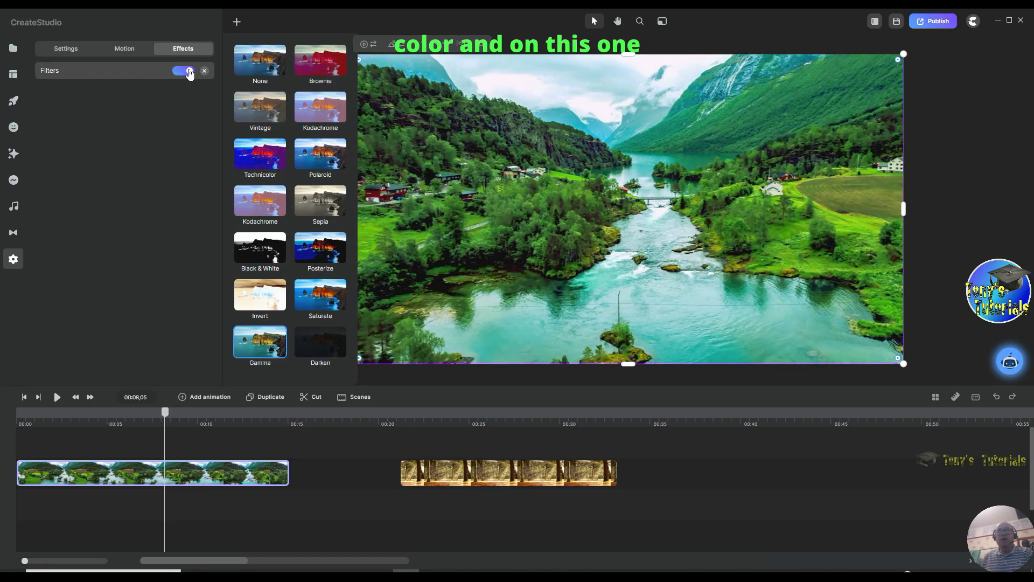
- Scrub to about 26 seconds and set the forest clip's filter to Gamma
click(505, 428)
click(496, 473)
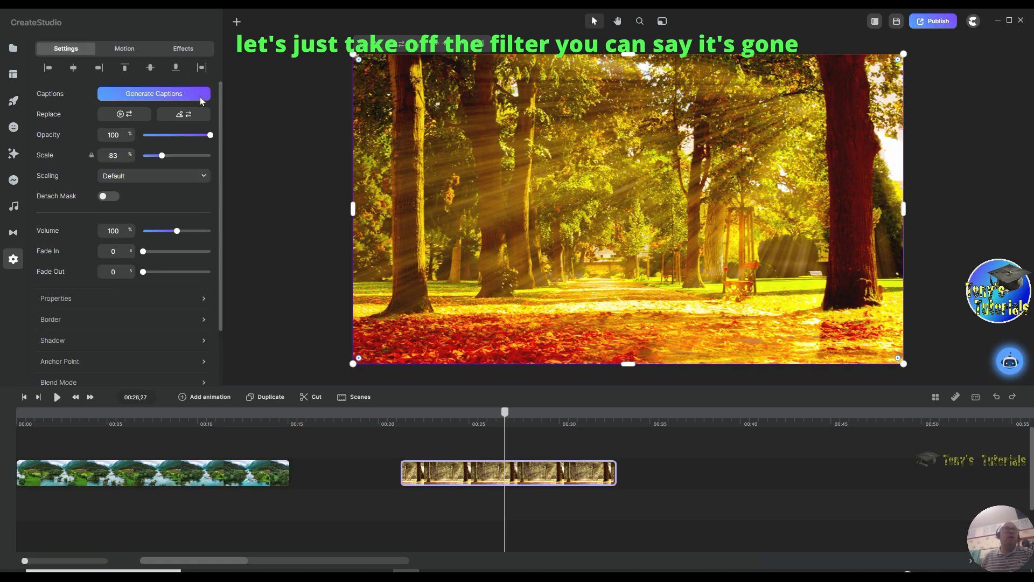
click(191, 51)
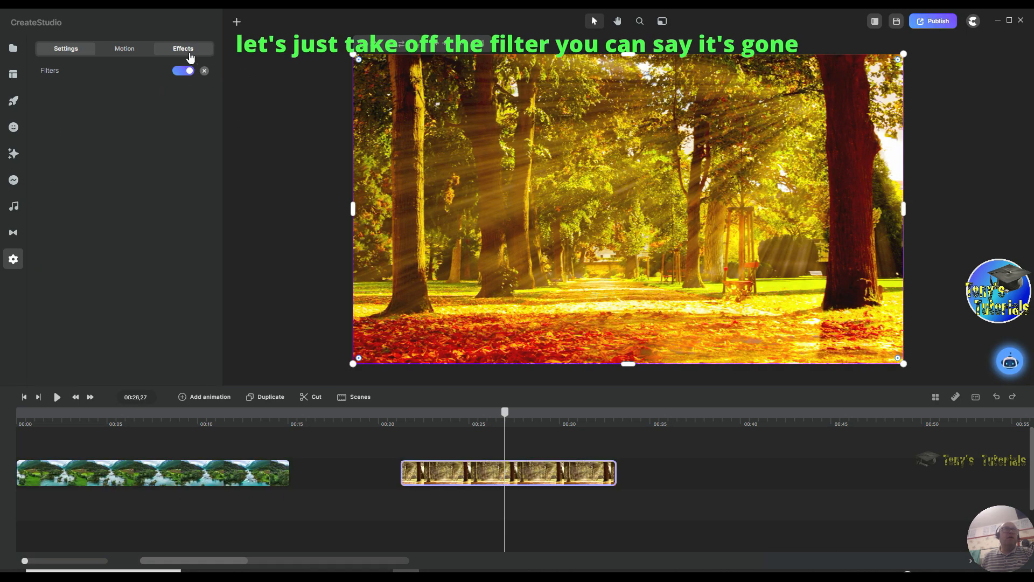
click(136, 74)
click(250, 330)
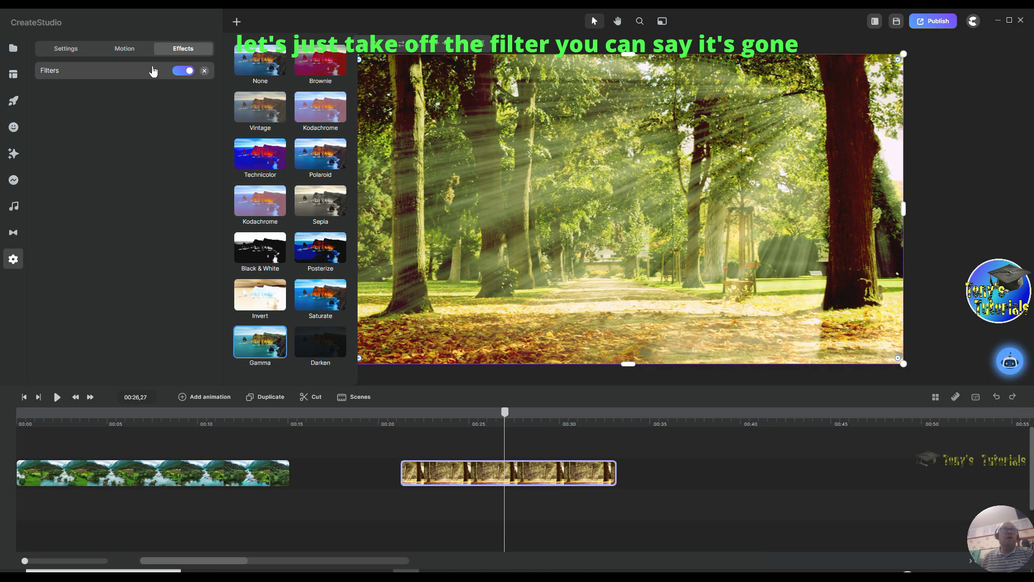
- Toggle the forest clip's Gamma filter off and on repeatedly to compare it with the original, leaving it switched off
click(188, 71)
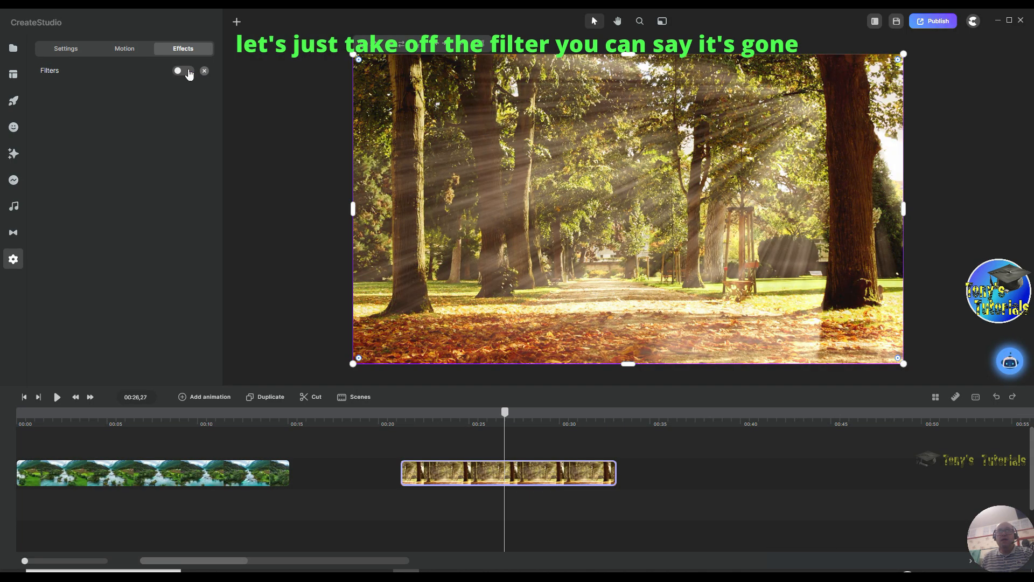
click(188, 70)
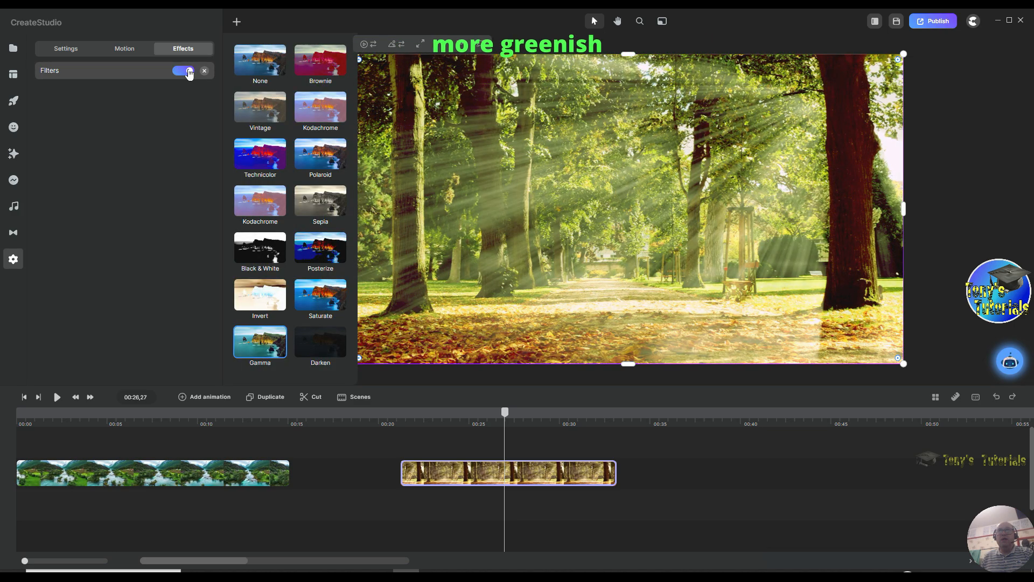
click(187, 72)
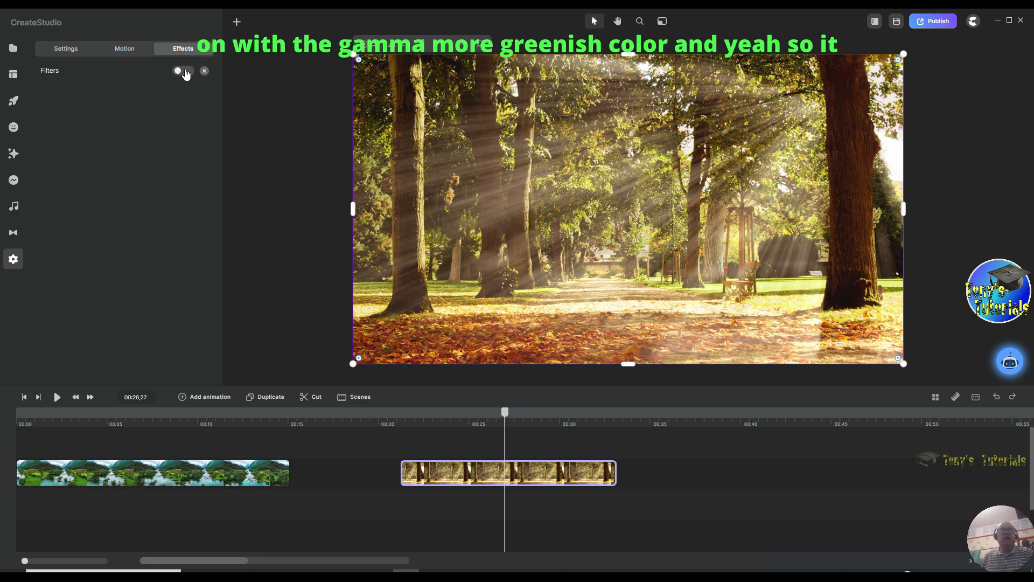
click(188, 72)
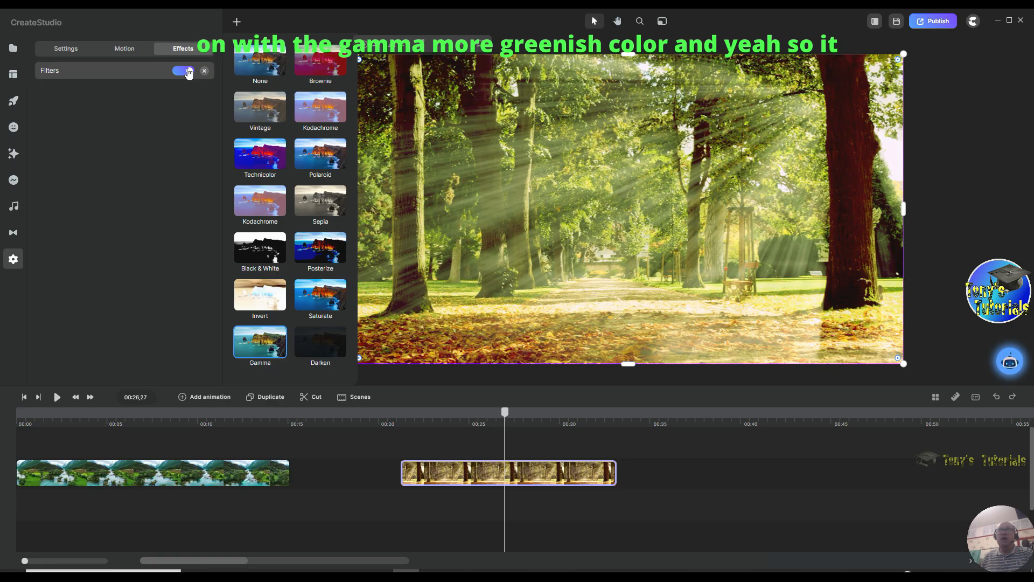
click(188, 72)
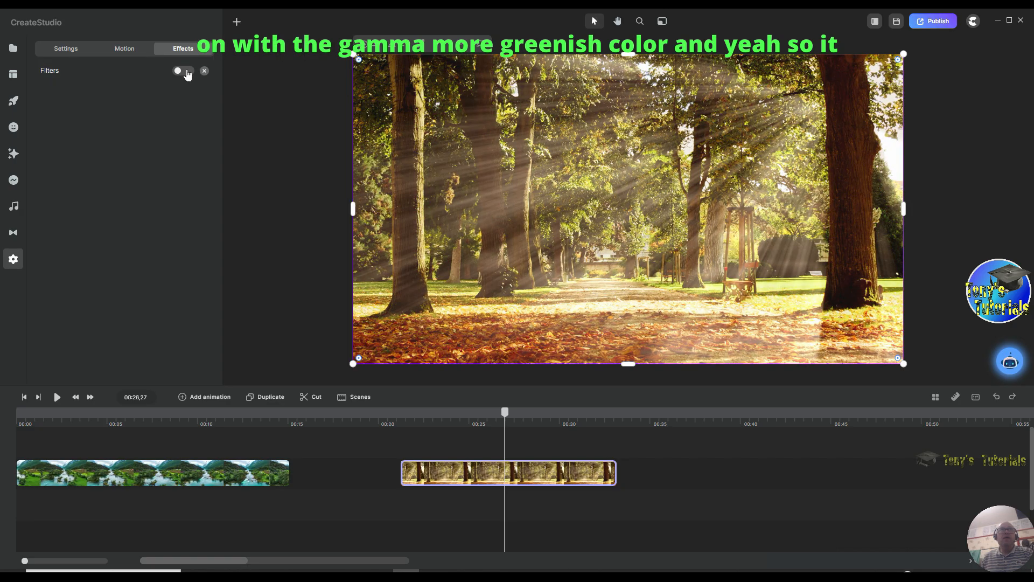
click(184, 72)
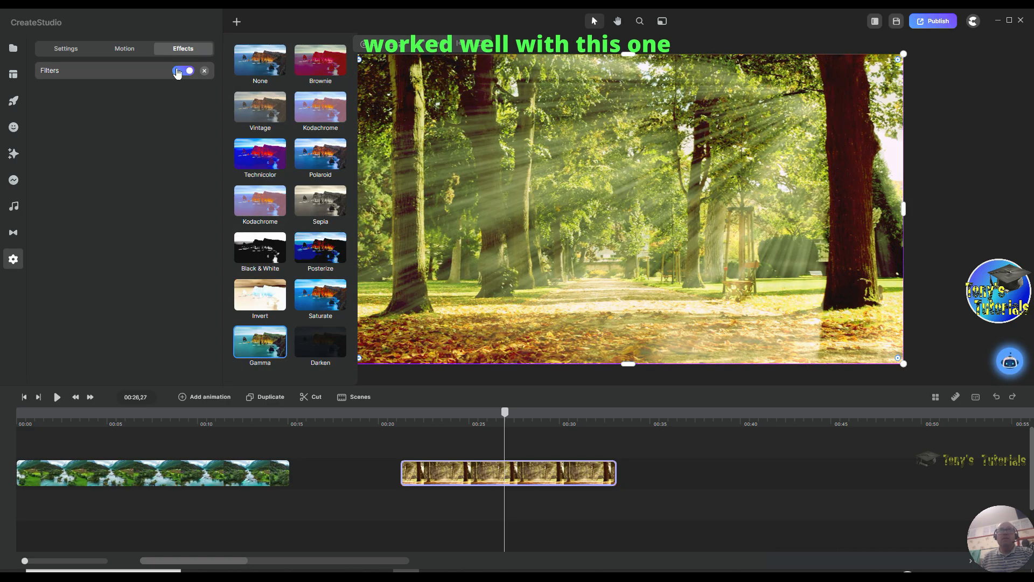
click(178, 72)
- Compare the river valley and forest clips by scrubbing to about 8 seconds, to 26 seconds, and back into the river valley clip
click(153, 461)
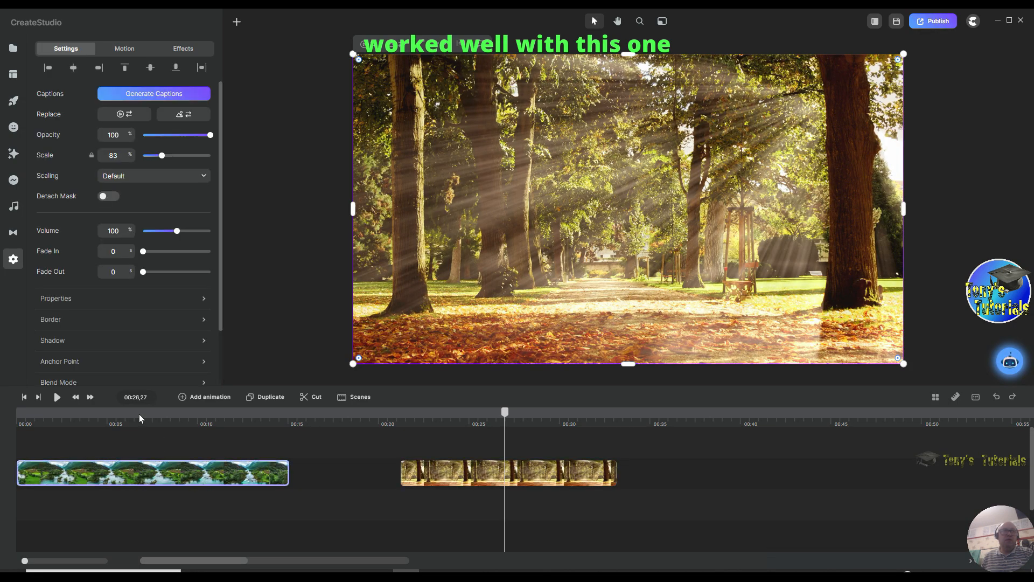
click(141, 418)
click(160, 423)
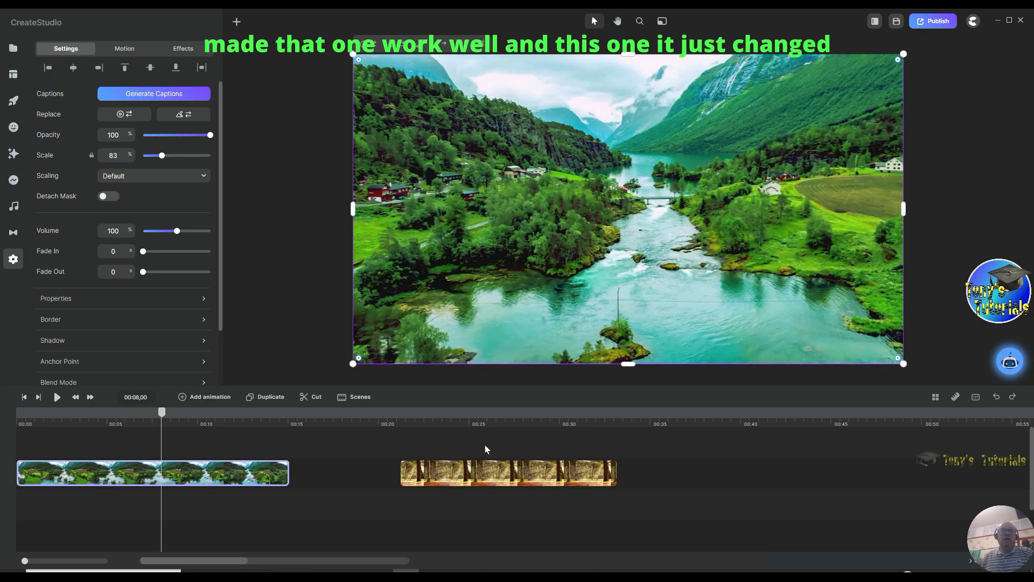
click(490, 422)
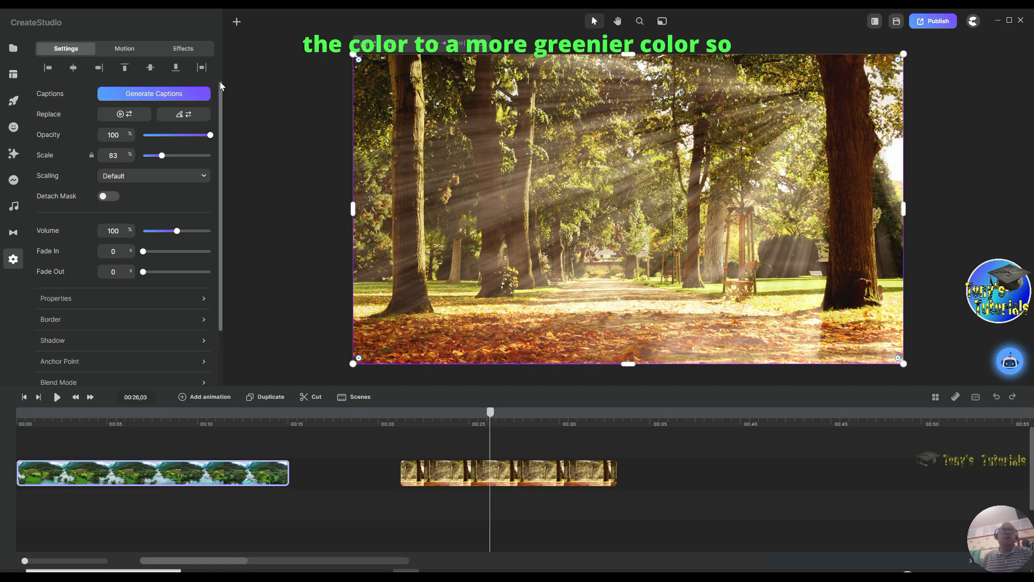
click(185, 49)
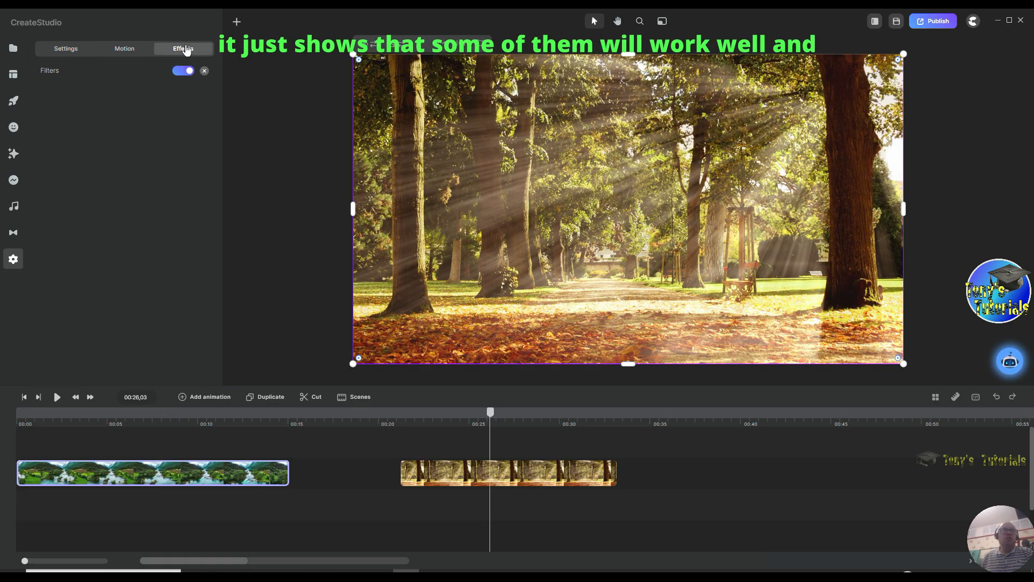
click(113, 72)
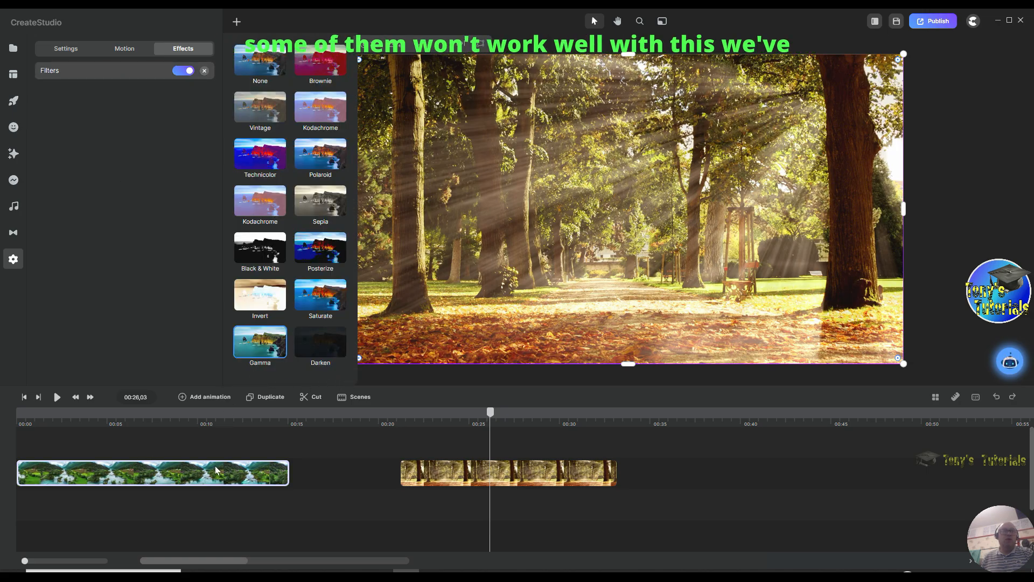
click(159, 420)
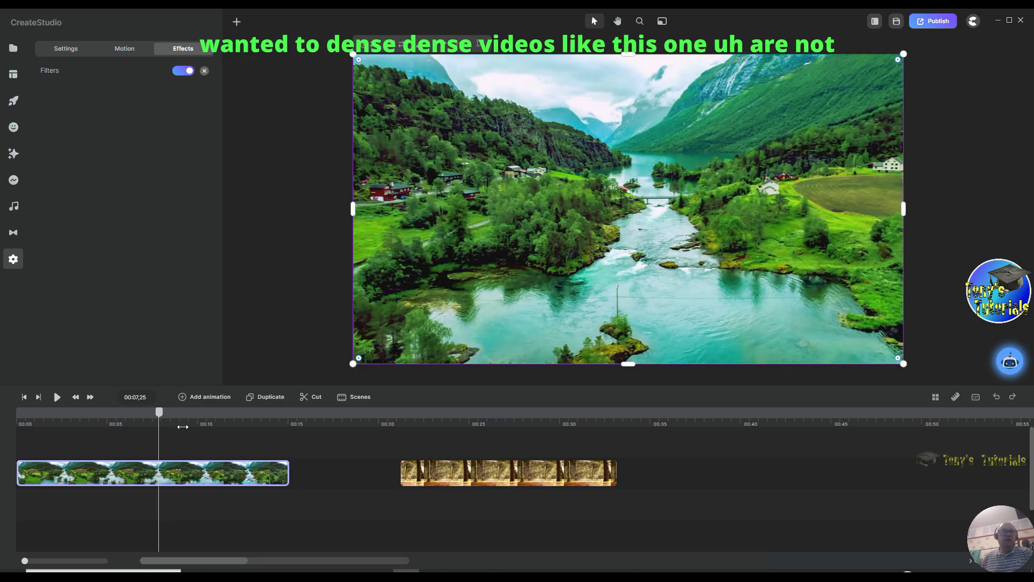
- Set the river valley clip's filter to Darken and scrub the clip from about 6 to 10 seconds
click(110, 435)
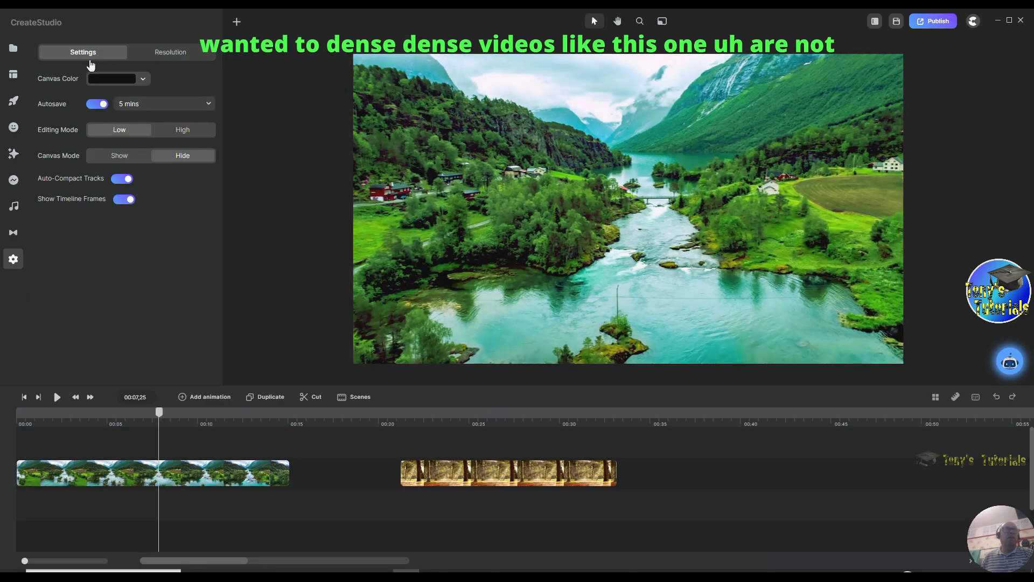
click(121, 476)
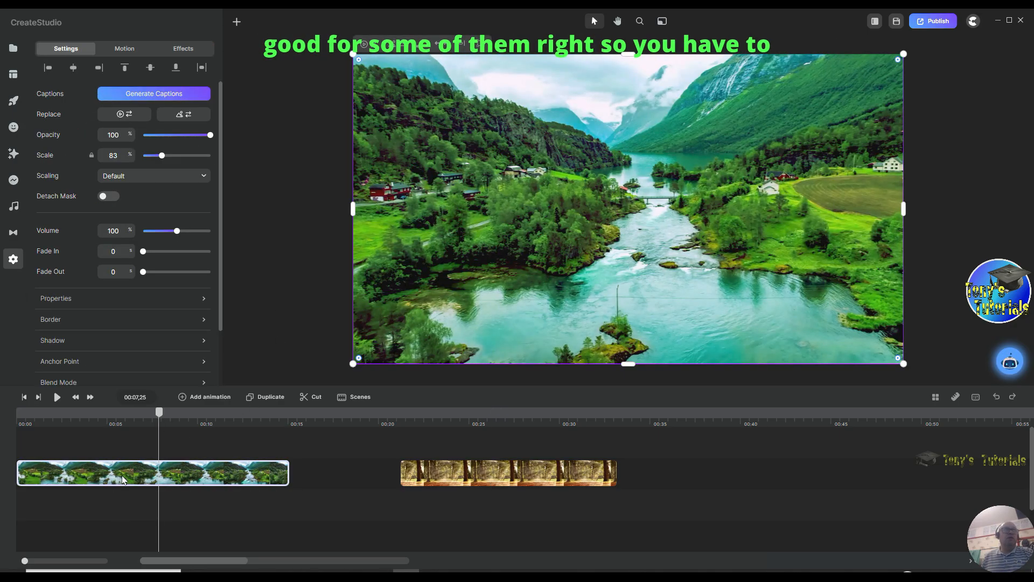
click(183, 49)
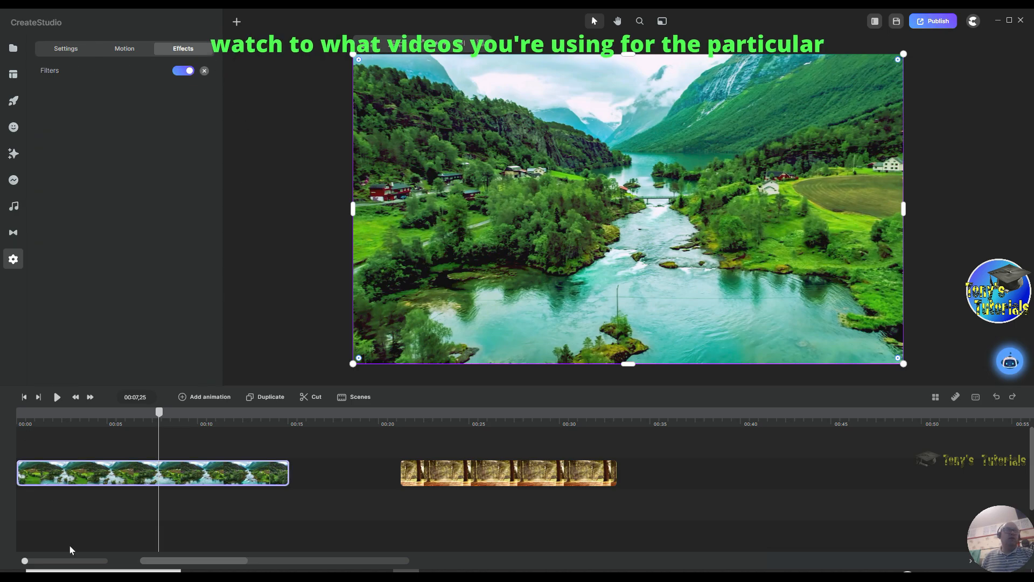
click(134, 426)
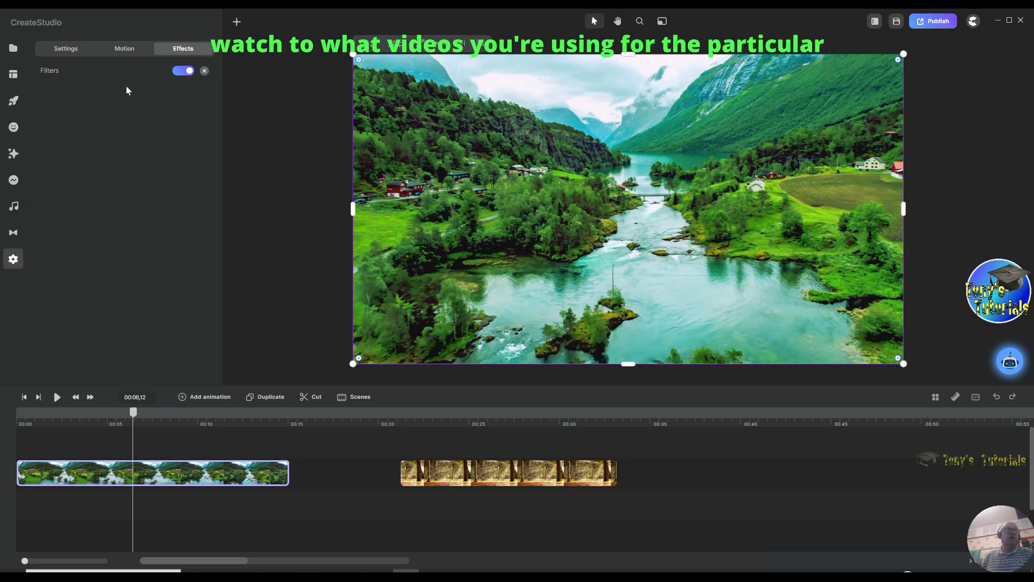
click(135, 69)
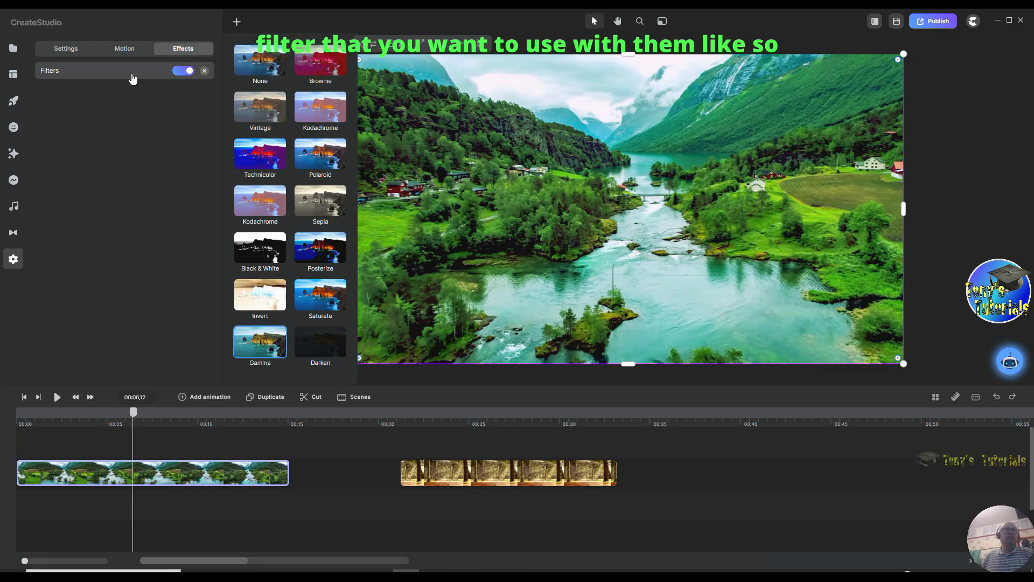
click(322, 350)
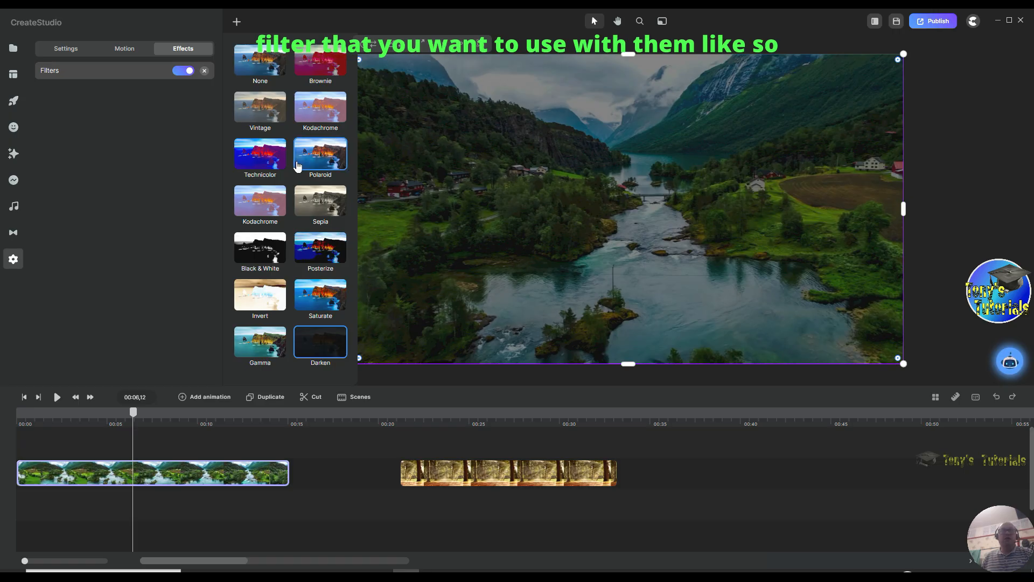
drag(133, 412, 209, 411)
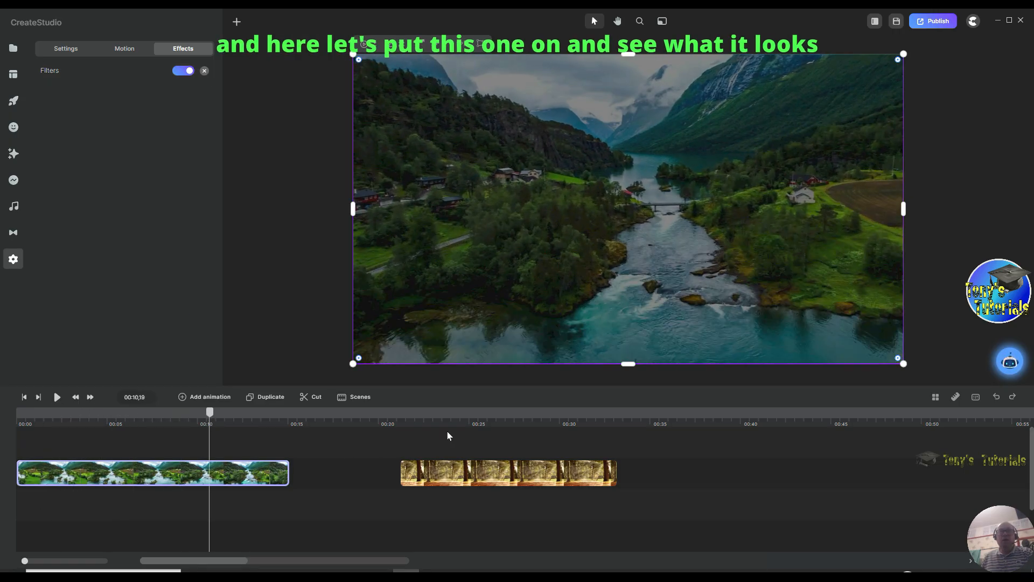
- Scrub to about 26 seconds and set the forest clip's filter to Darken
click(492, 425)
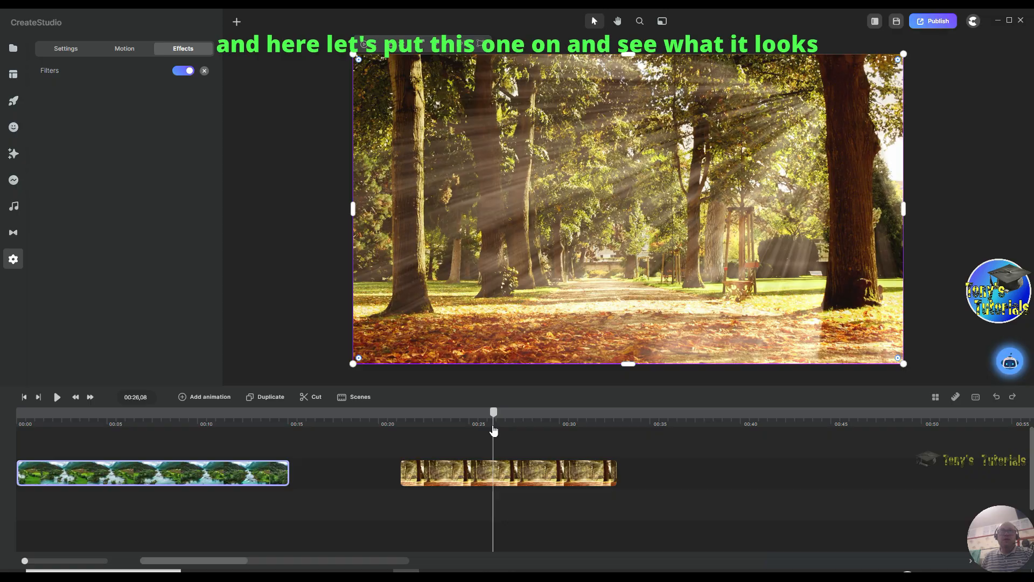
click(512, 477)
click(187, 47)
click(131, 71)
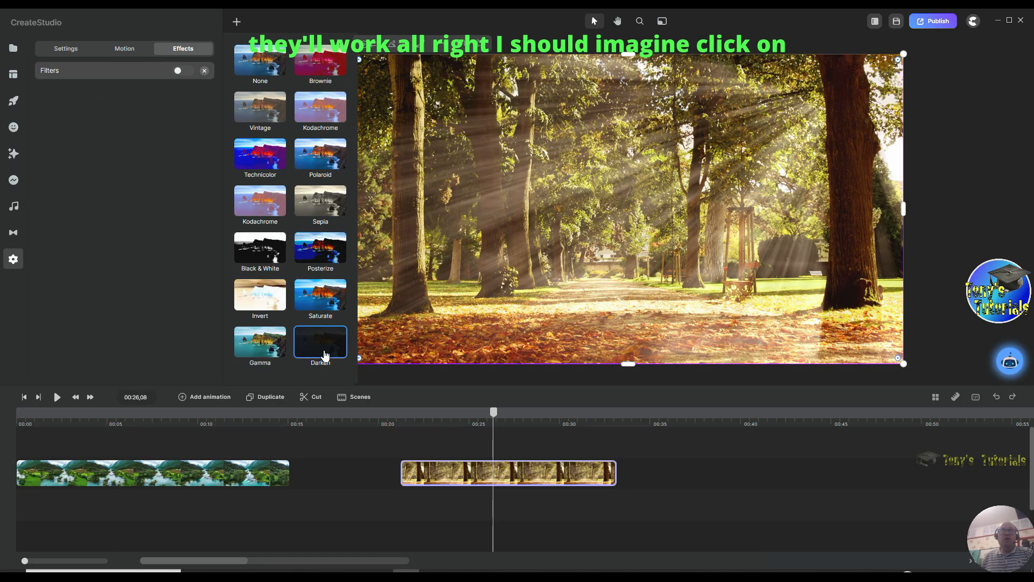
- Toggle the forest clip's Darken filter on and off to compare it with the original, leaving it switched on
click(183, 71)
click(183, 71)
click(184, 72)
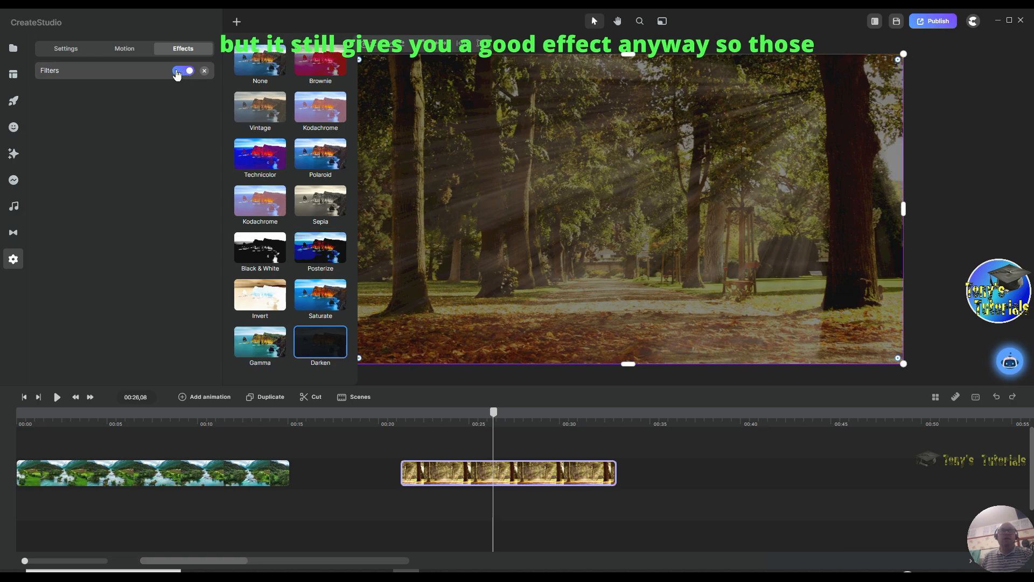
click(178, 74)
click(178, 74)
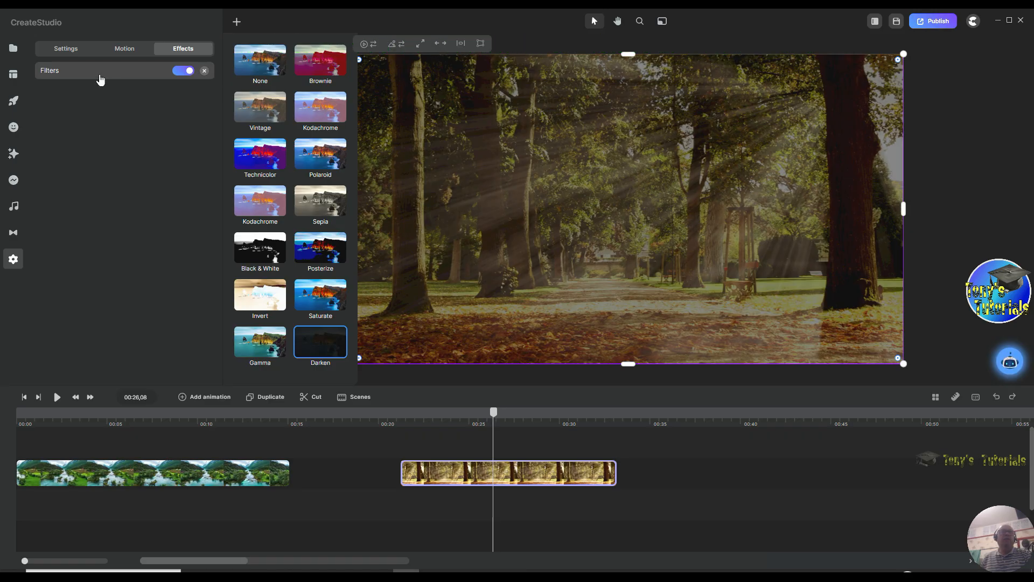
- Remove the Filters effect from the forest clip and delete both video clips from the timeline
click(204, 72)
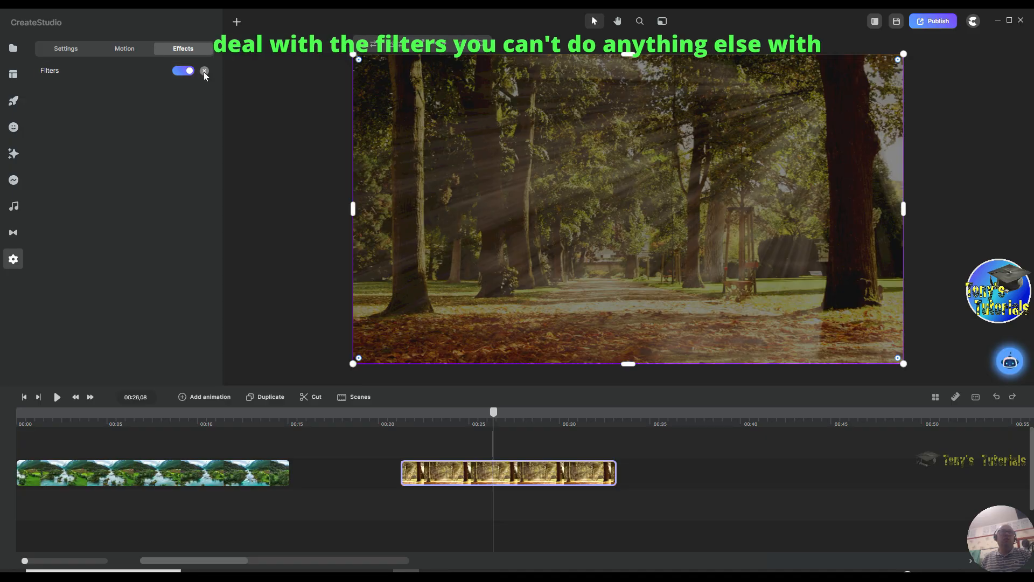
click(204, 72)
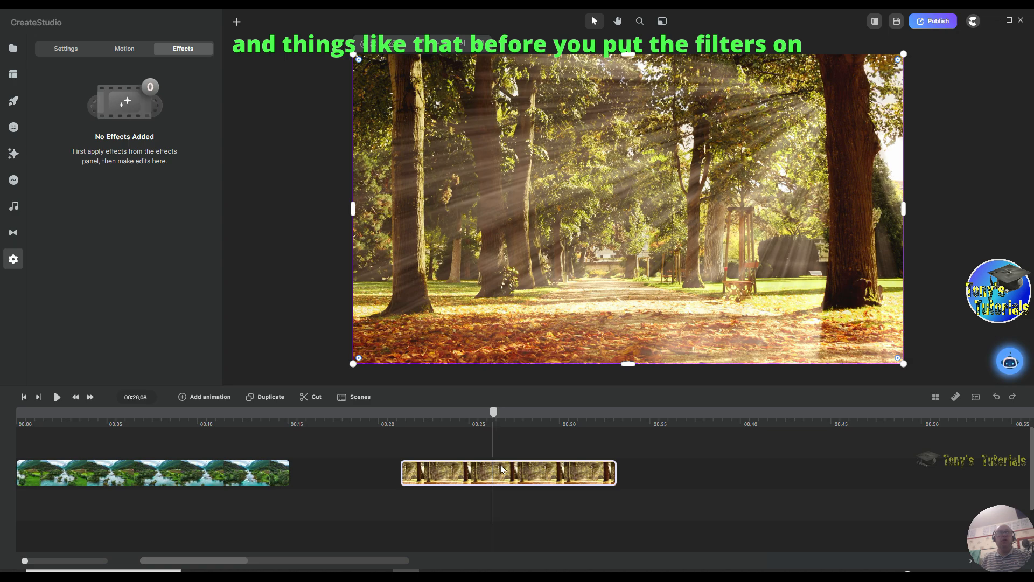
right_click(562, 469)
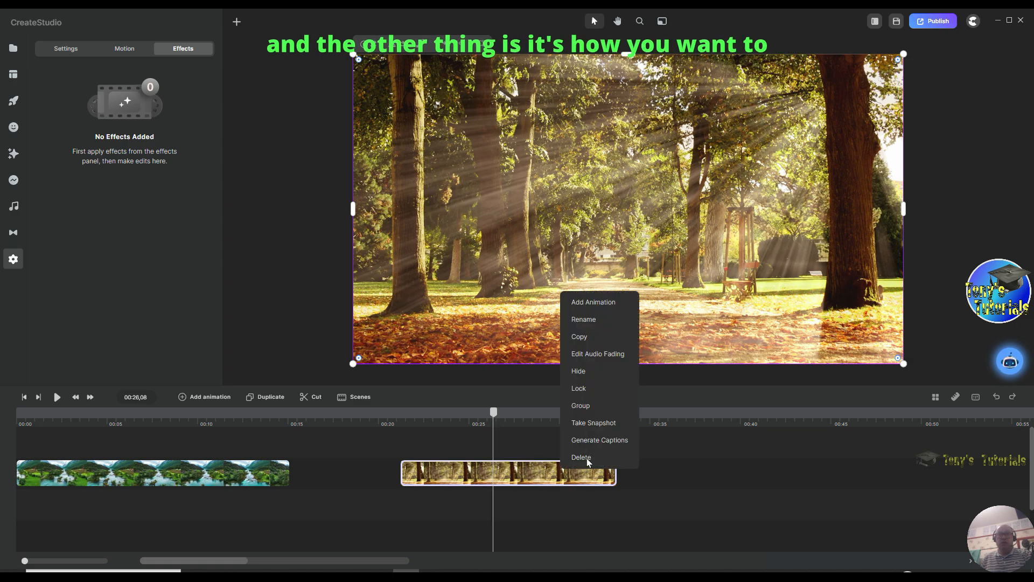
click(586, 459)
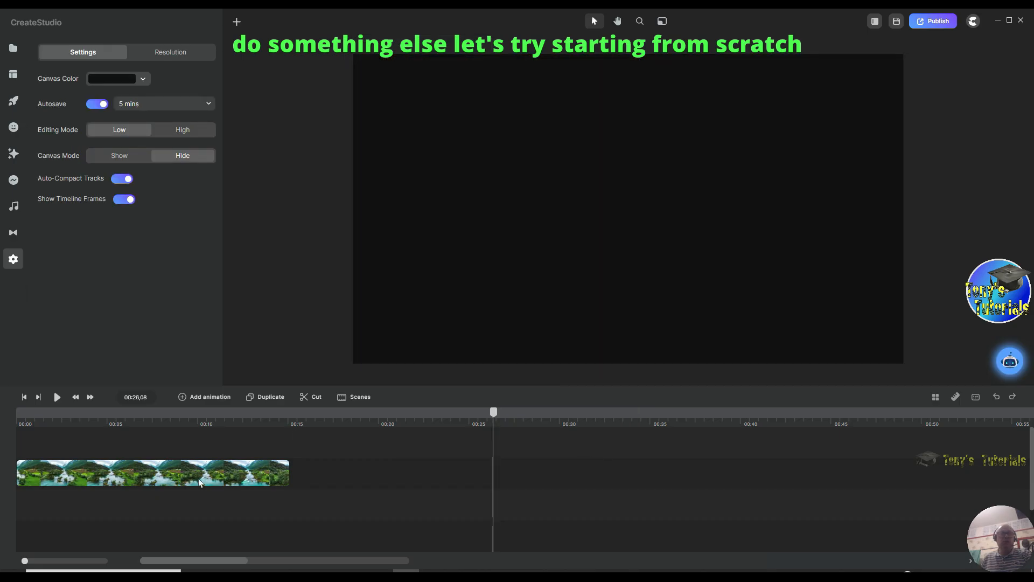
right_click(287, 467)
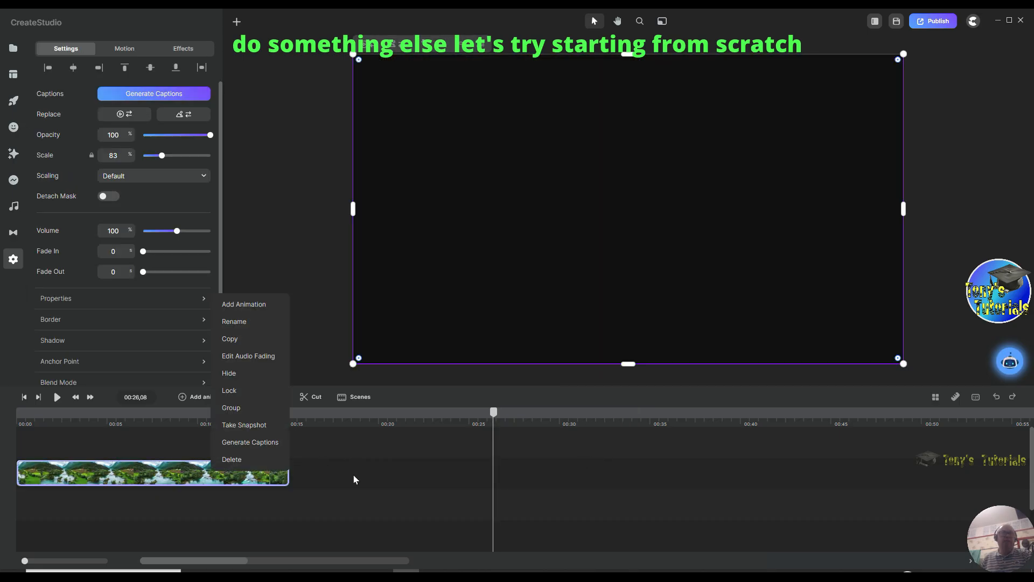
click(248, 460)
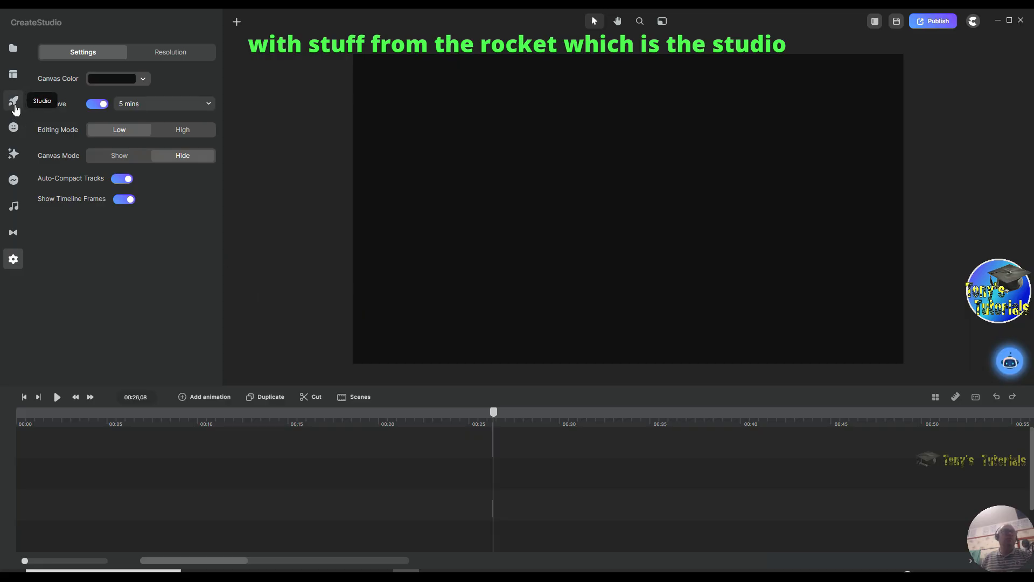
- Browse the Studio backgrounds and add the Park background to the canvas
click(13, 102)
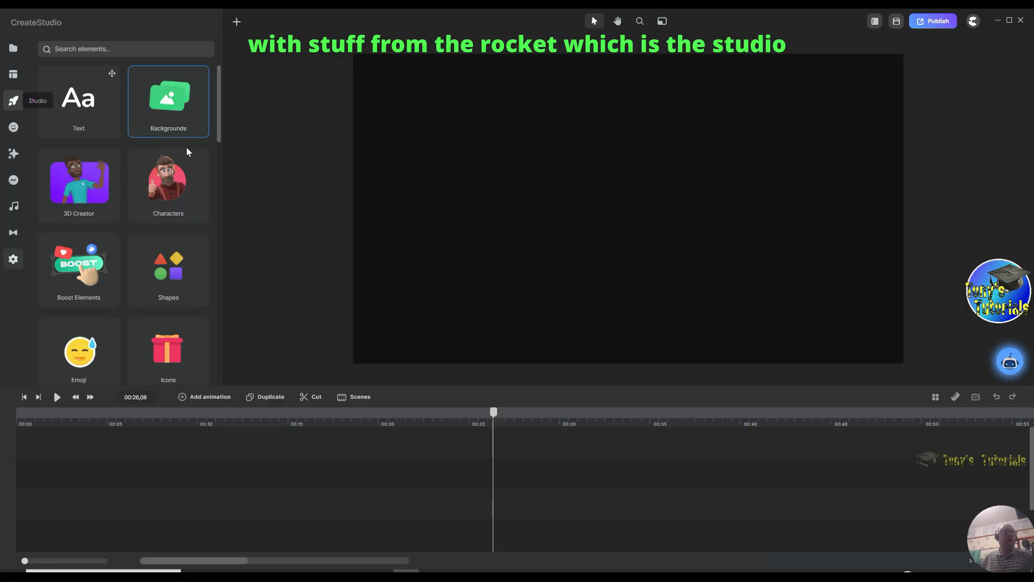
click(169, 97)
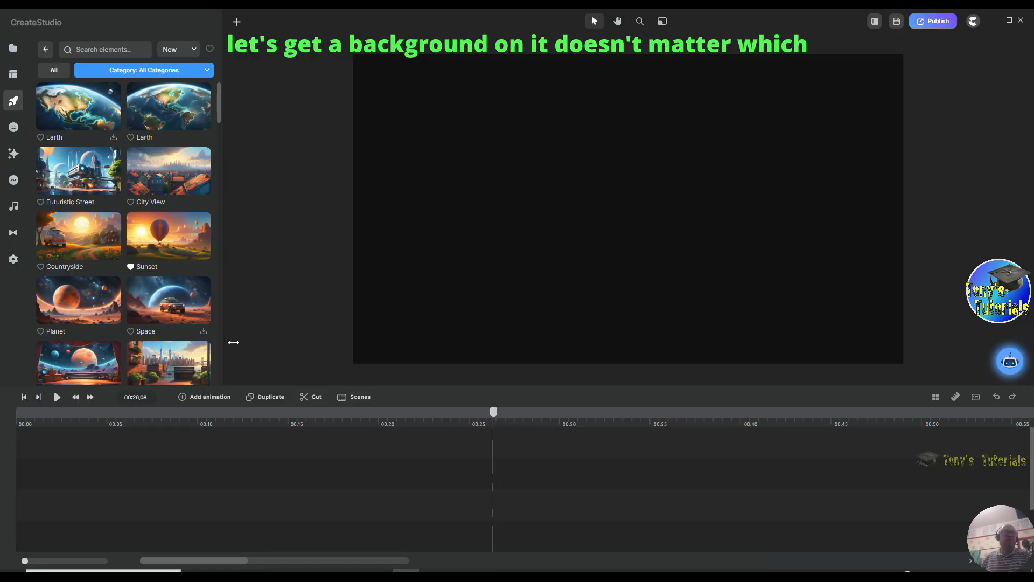
scroll(159, 323, down, 10)
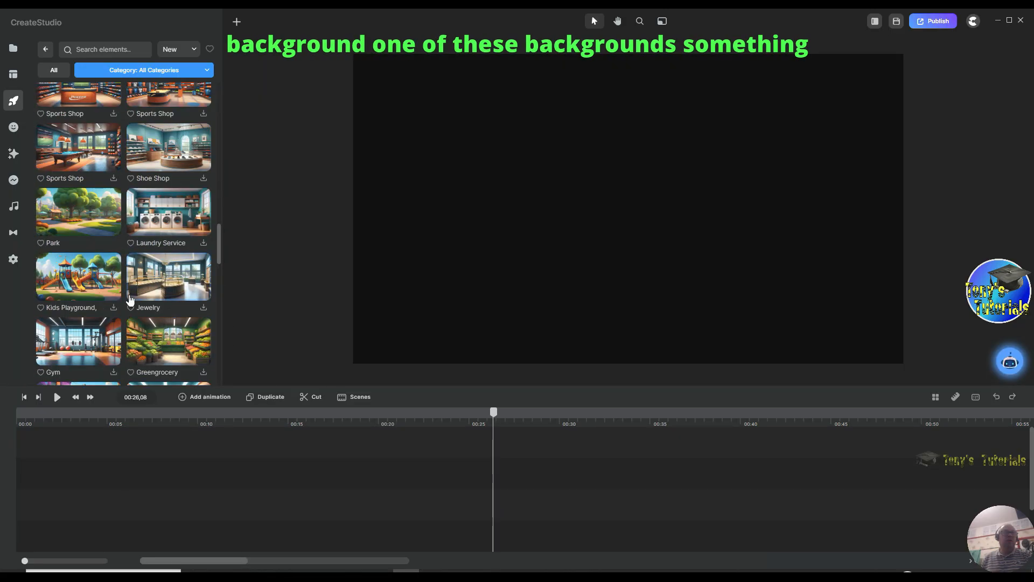
drag(76, 213, 555, 229)
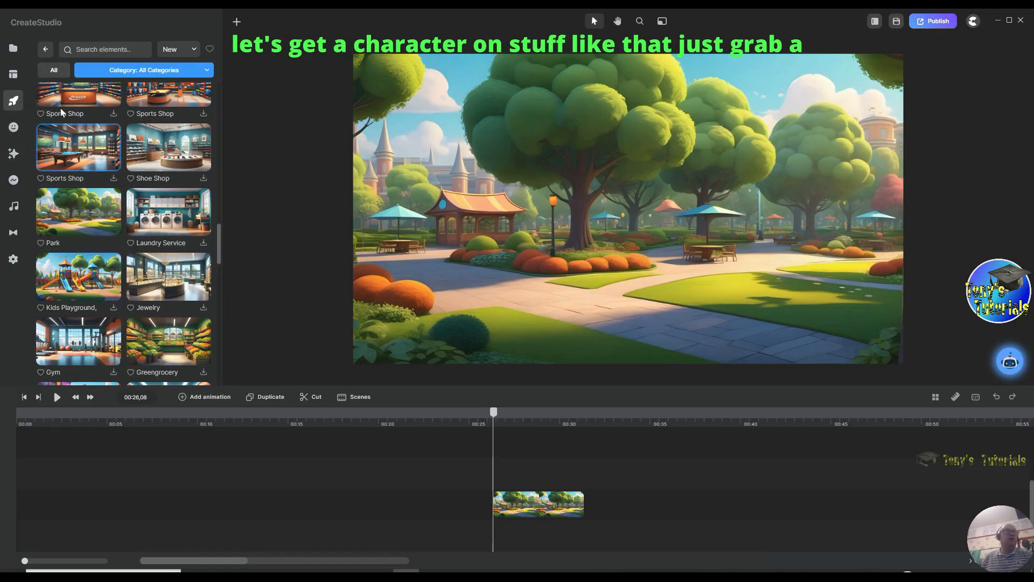
- Add the male character in the olive sweater and purple trousers to the park scene and shrink it to just over half size
click(45, 50)
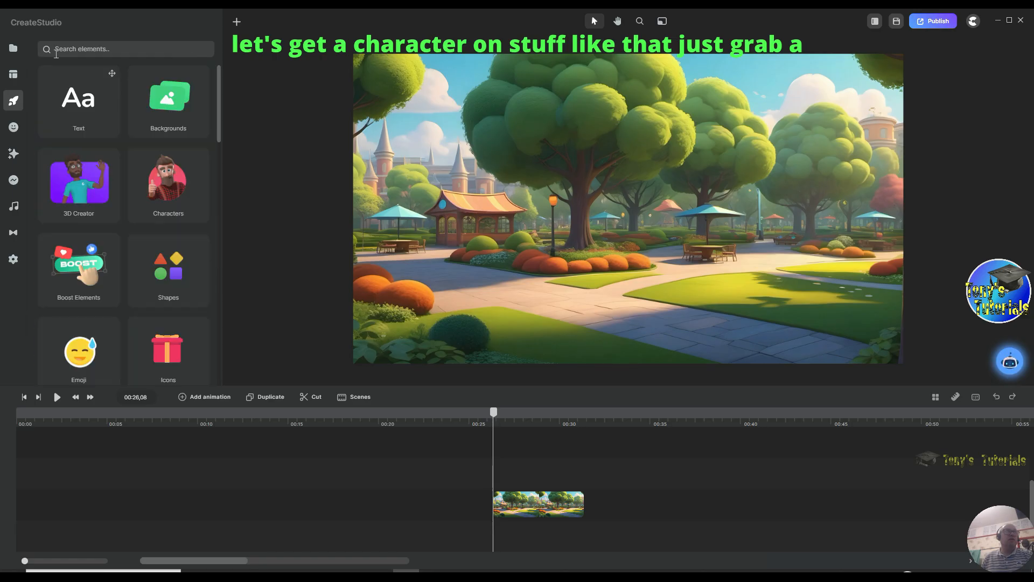
click(137, 218)
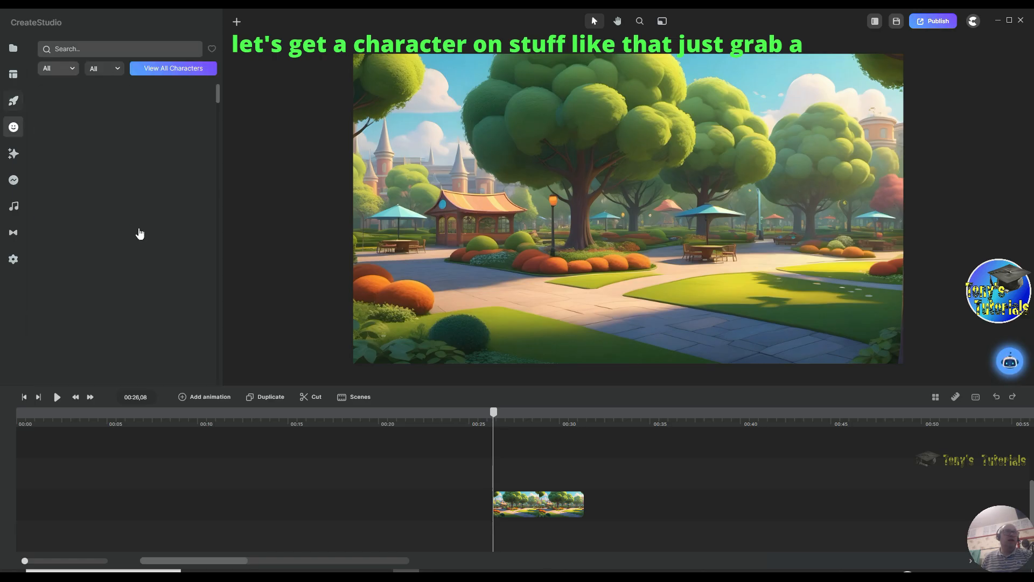
drag(75, 155, 387, 260)
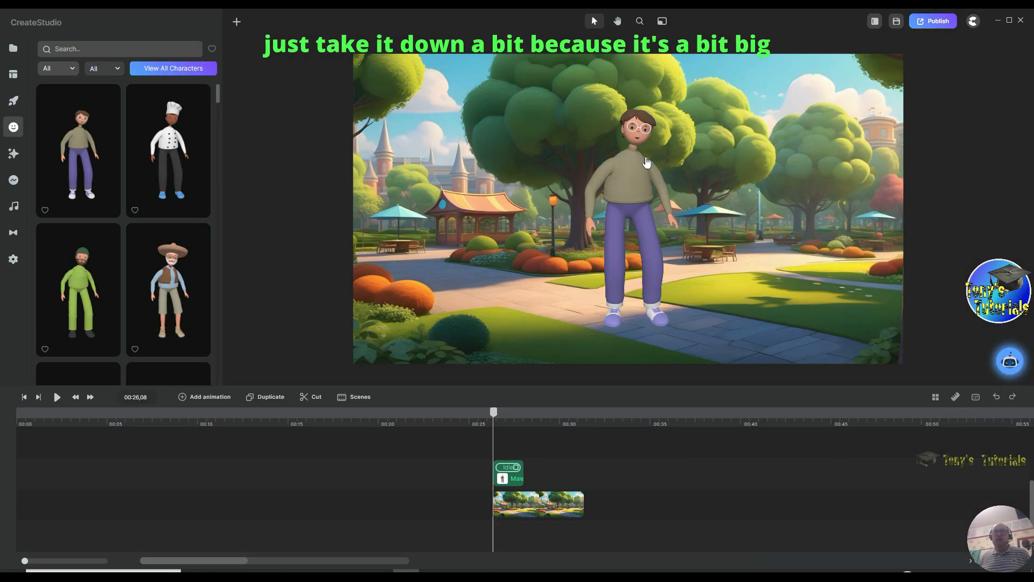
click(625, 186)
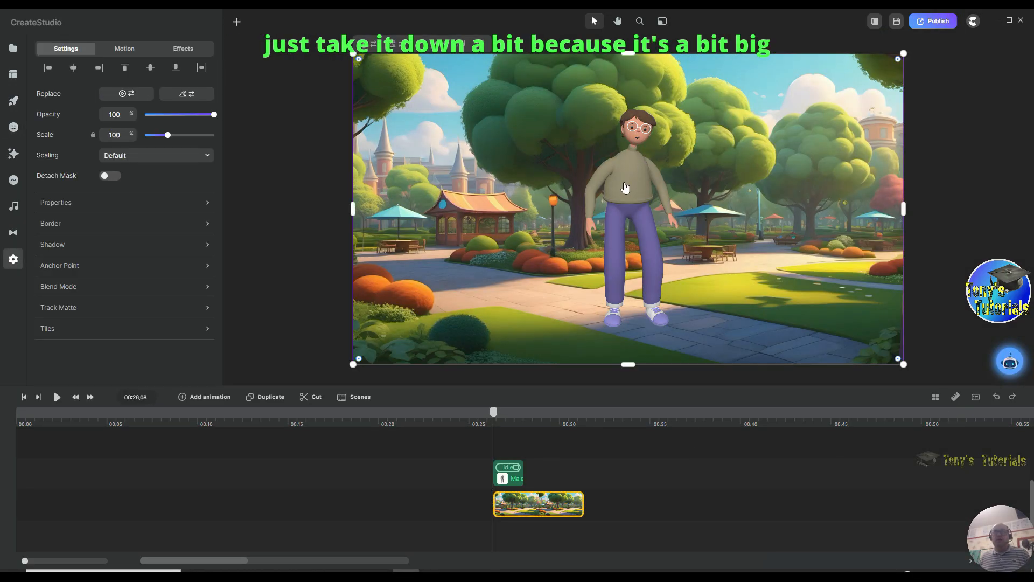
click(905, 54)
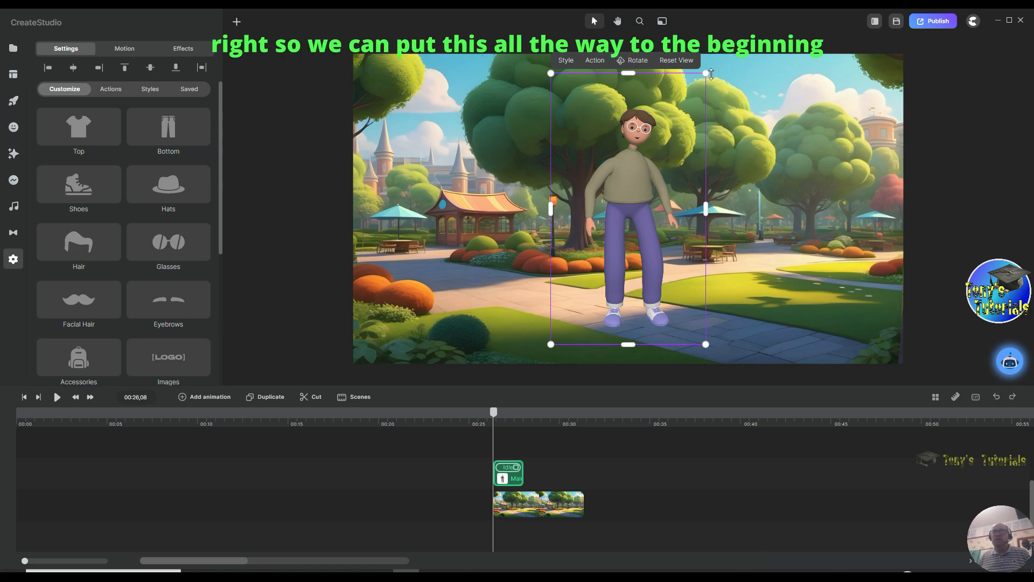
drag(705, 74, 637, 194)
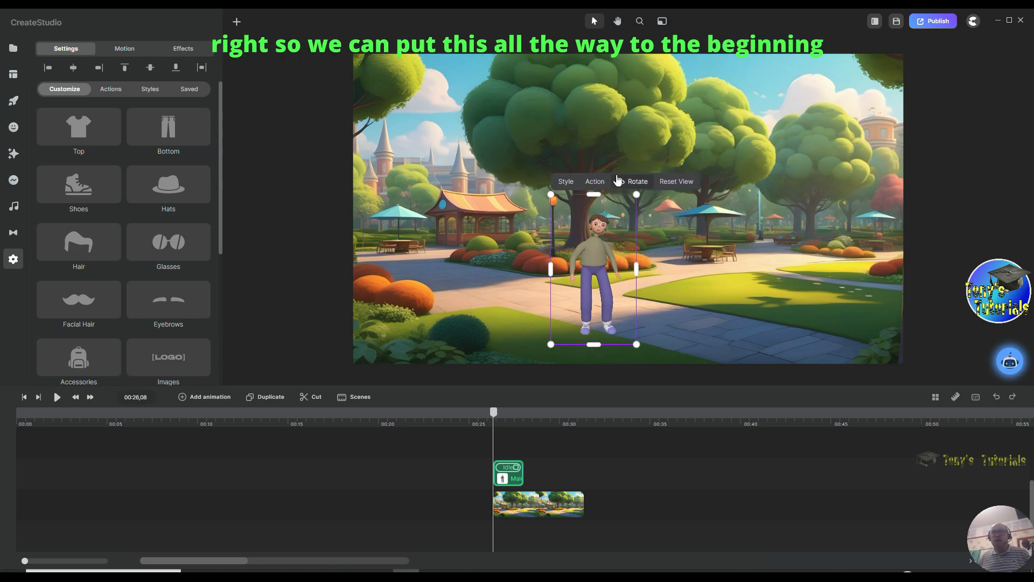
- Move the park background and character clips to the start of the timeline and extend both to about 32 seconds
drag(535, 507, 17, 510)
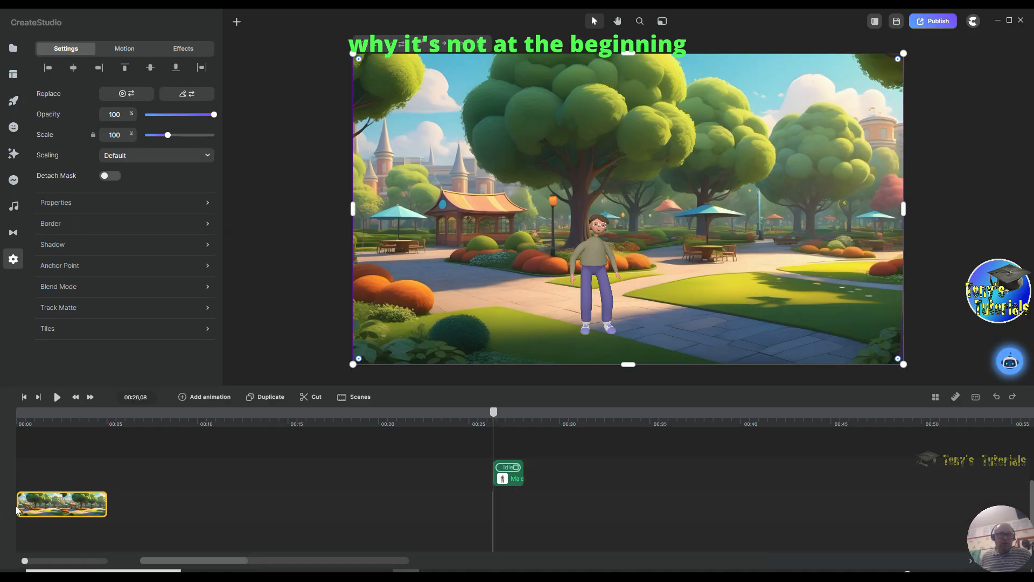
drag(106, 505, 601, 509)
drag(522, 474, 600, 469)
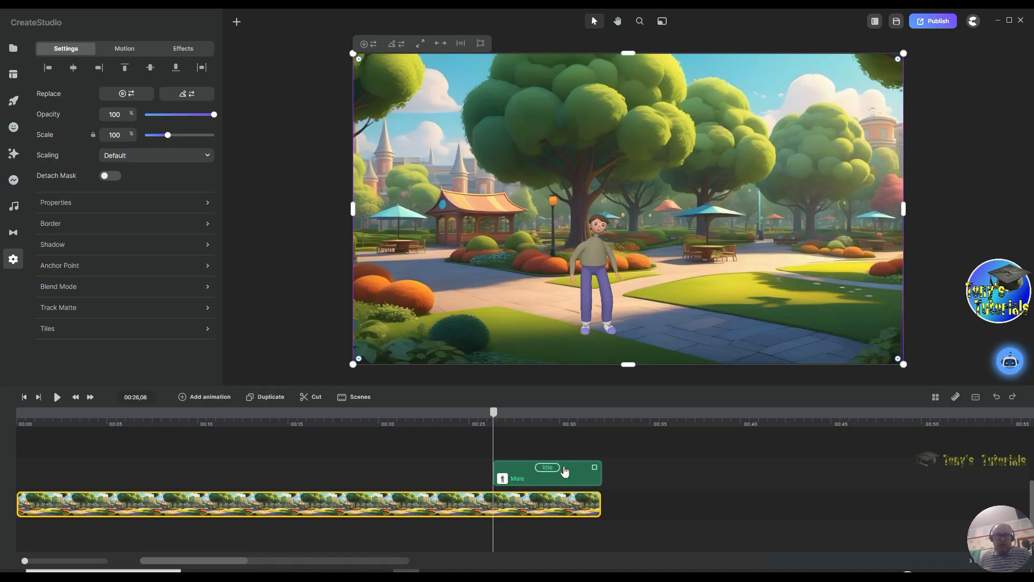
mouse_move(538, 472)
mouse_down()
mouse_move(239, 478)
mouse_move(305, 464)
mouse_move(543, 464)
mouse_up()
drag(373, 476, 275, 473)
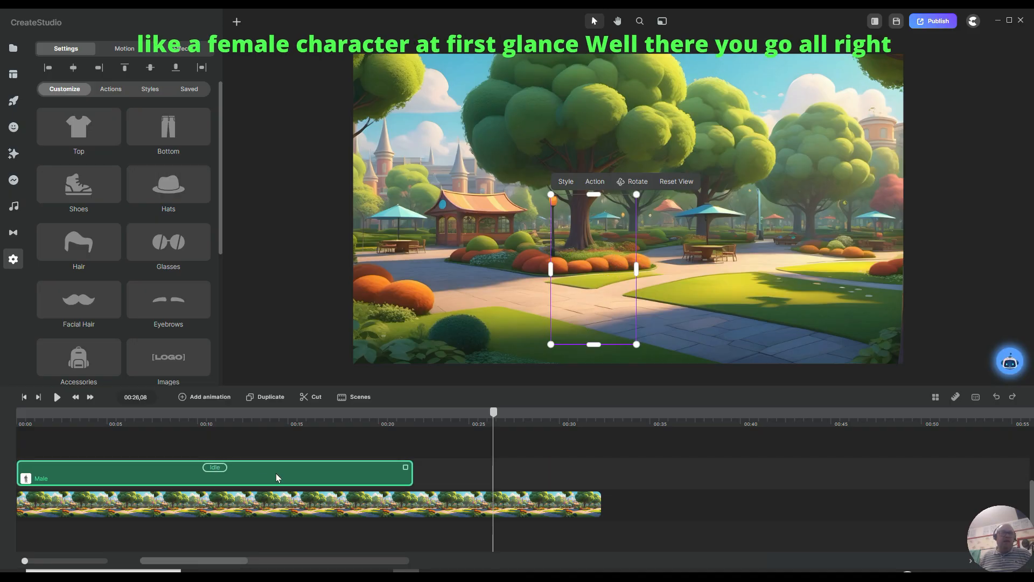
click(24, 397)
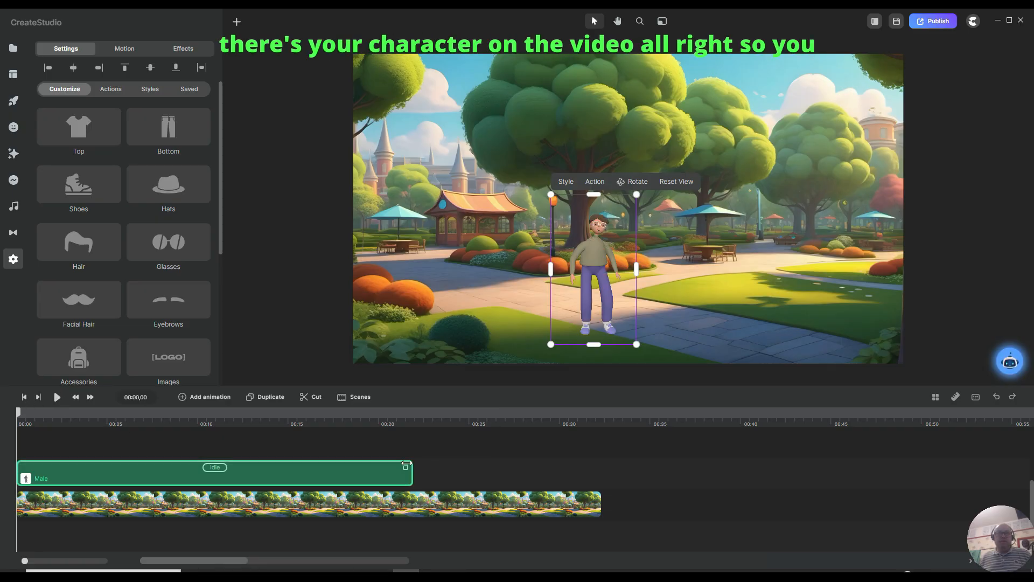
drag(413, 466, 593, 467)
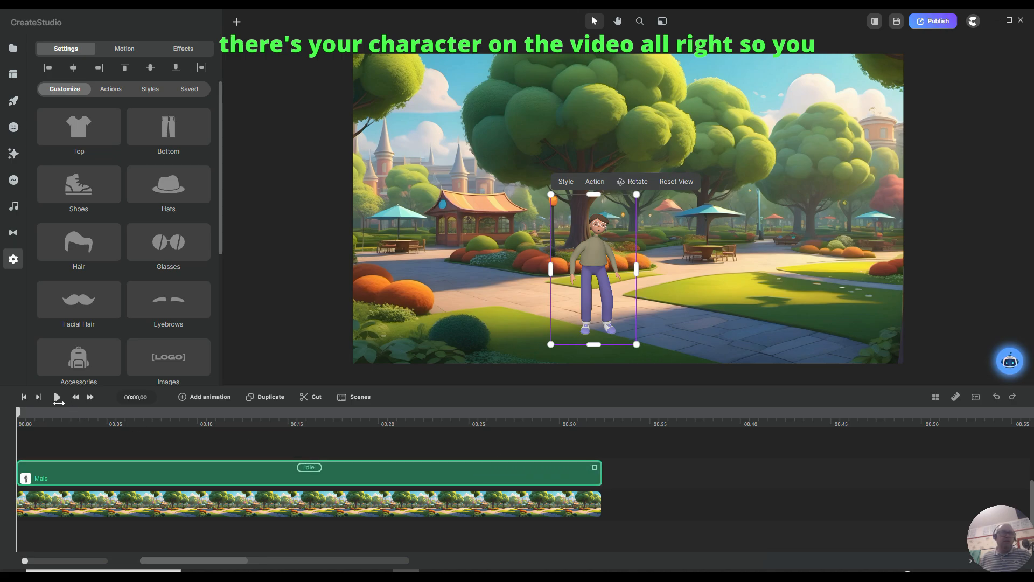
- Play the first 6 seconds or so, group the character and park background clips, and return the playhead to the start
click(57, 397)
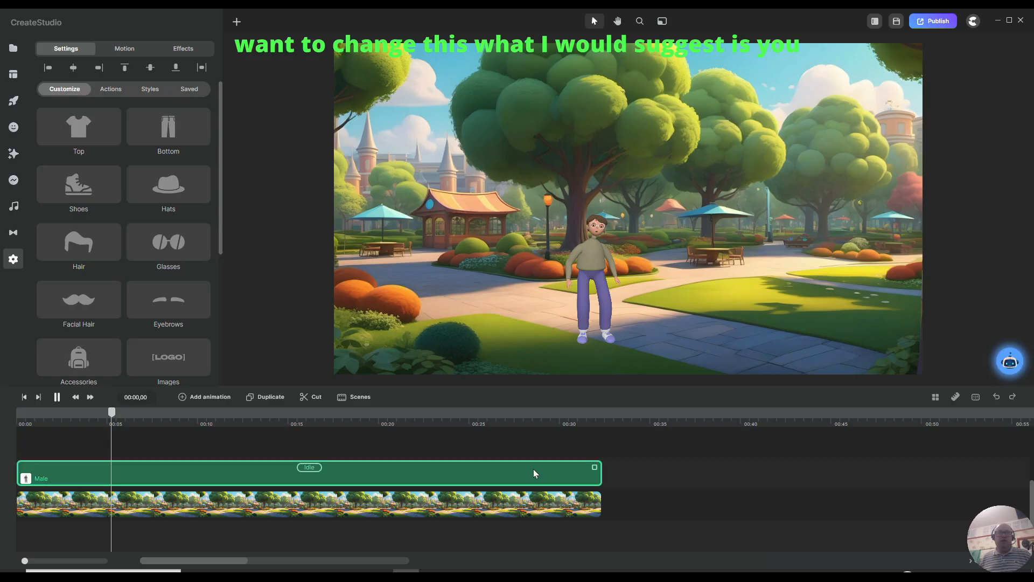
click(56, 400)
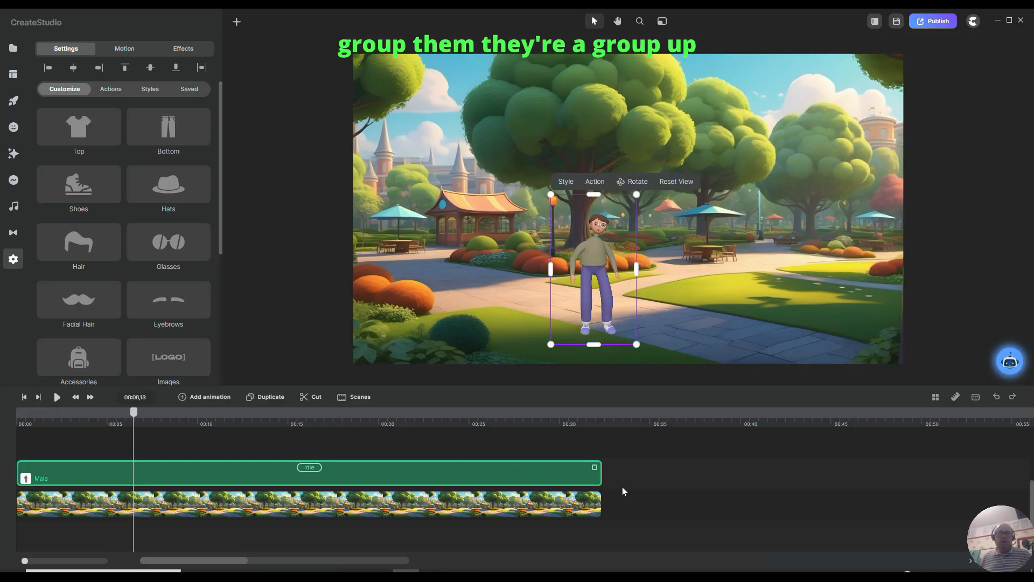
click(445, 515)
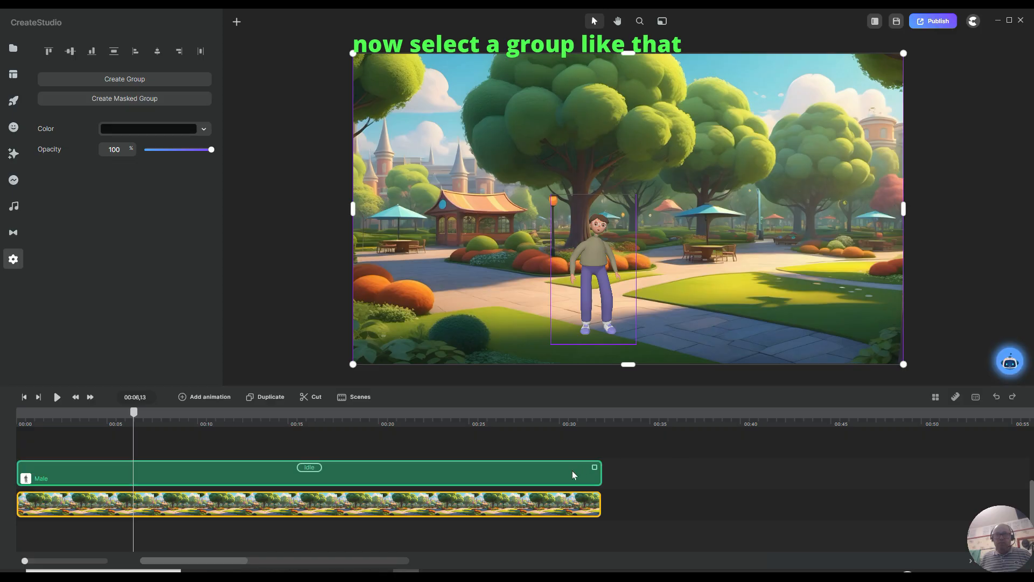
right_click(510, 462)
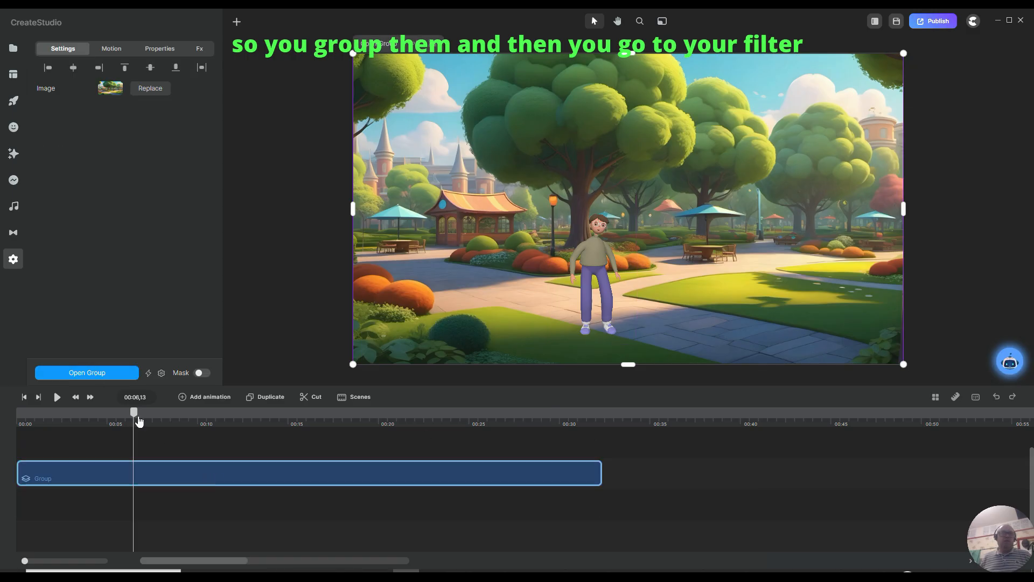
drag(134, 415, 6, 415)
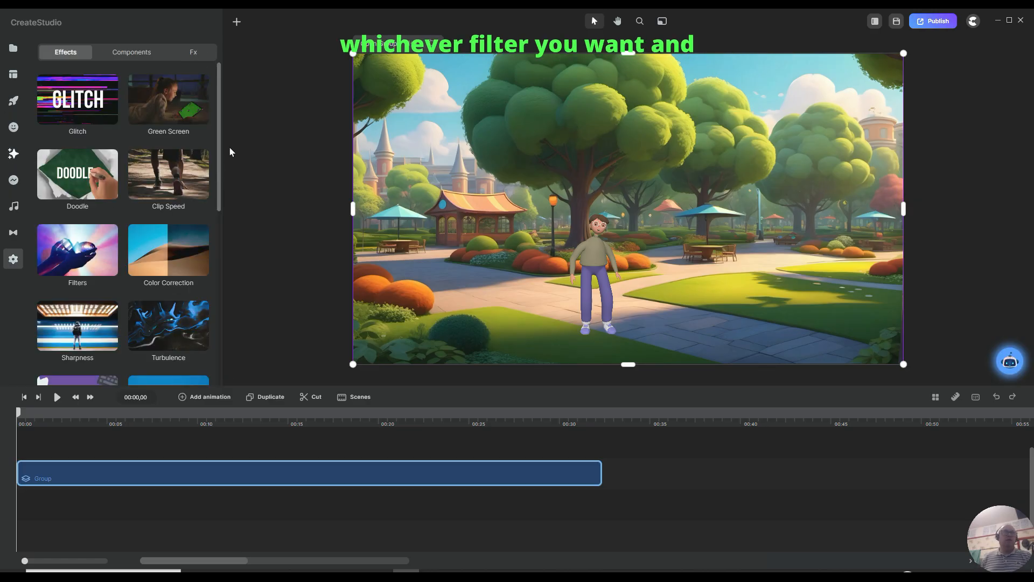
- Try to apply the Filters effect to the group and check its Fx, Properties, Motion and Settings for the effect
drag(103, 268, 84, 255)
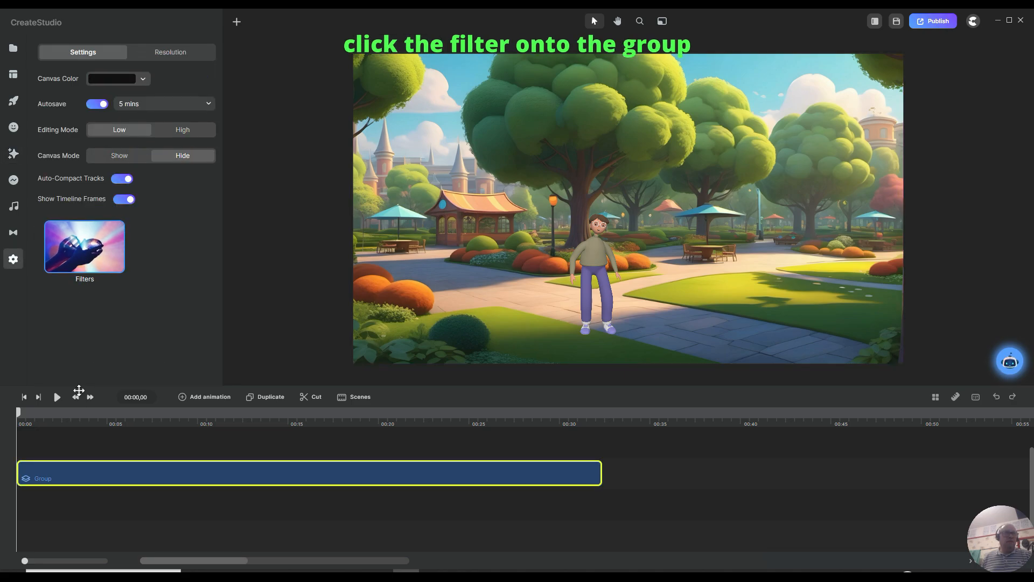
drag(95, 382, 94, 500)
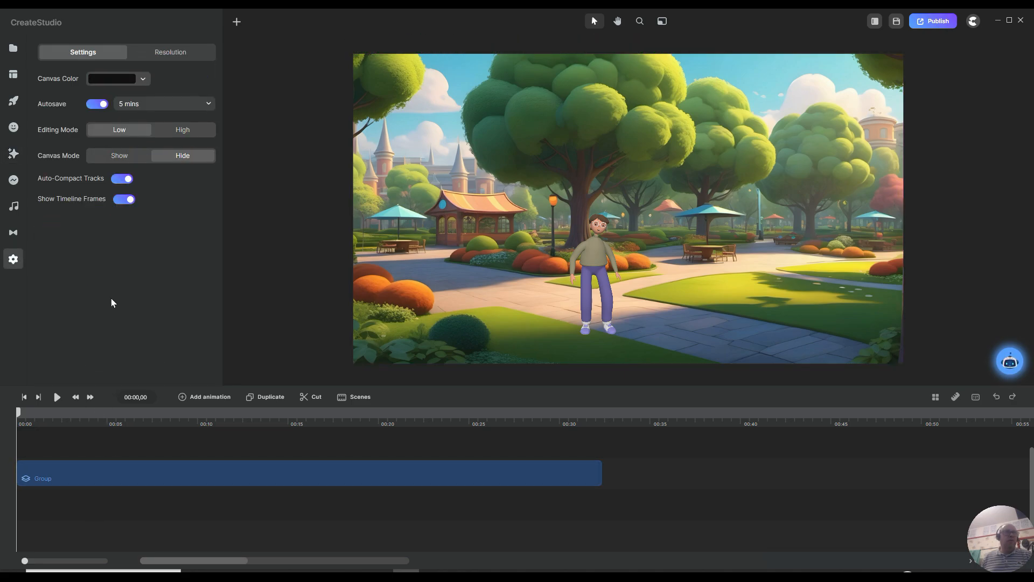
click(175, 470)
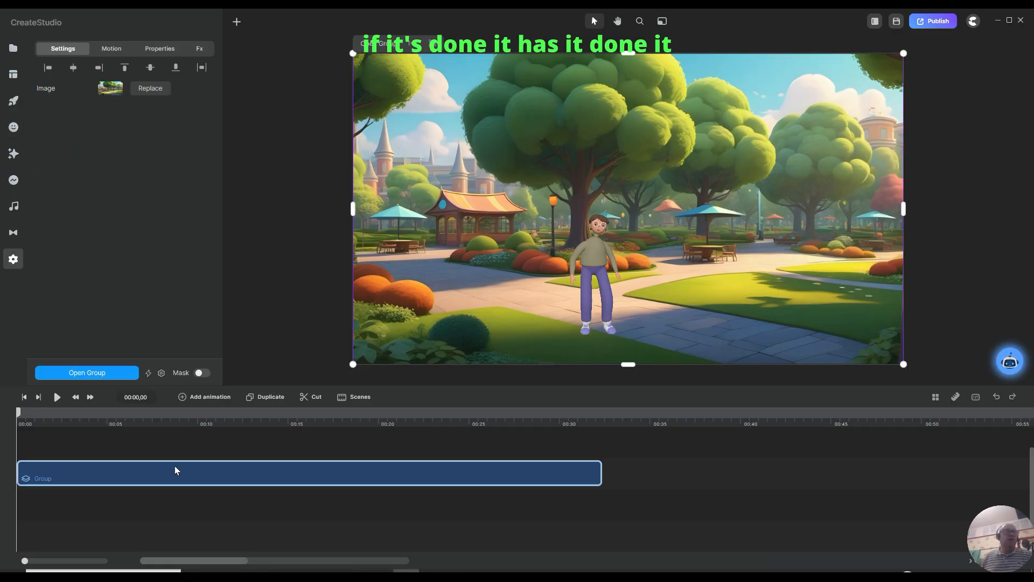
click(200, 50)
click(176, 51)
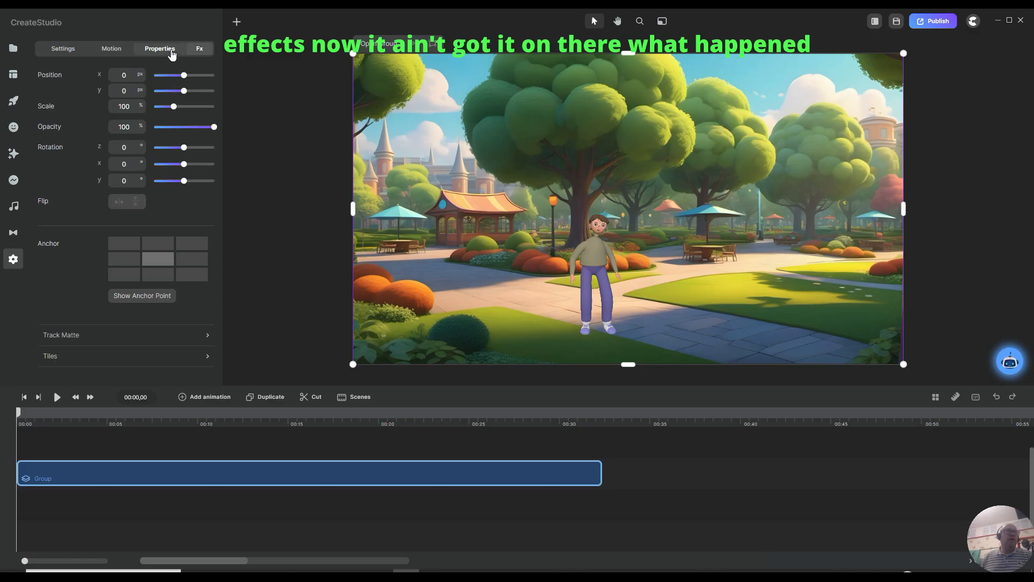
click(116, 49)
click(56, 52)
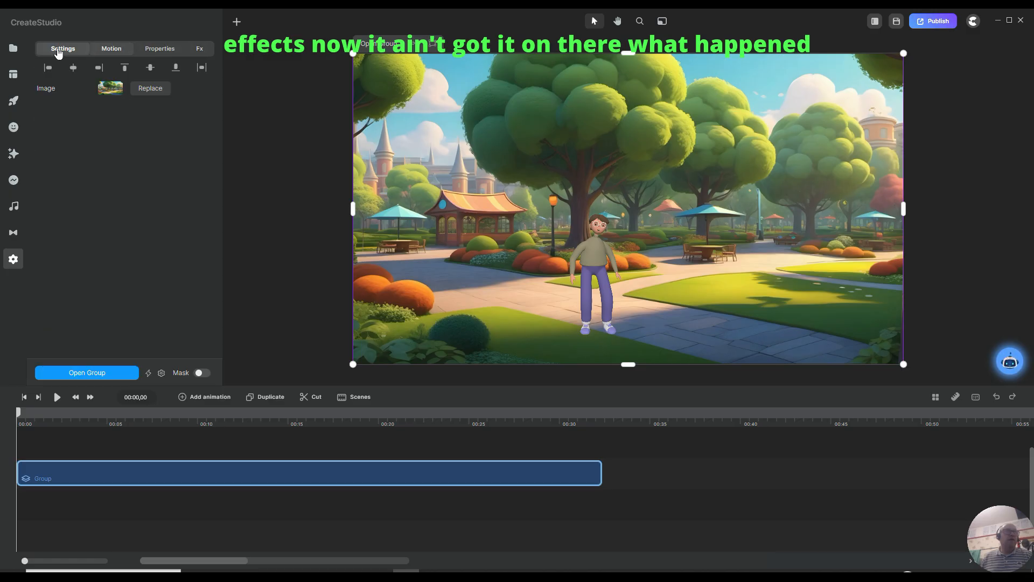
- Apply the Filters effect to the group and open its filter presets
click(12, 153)
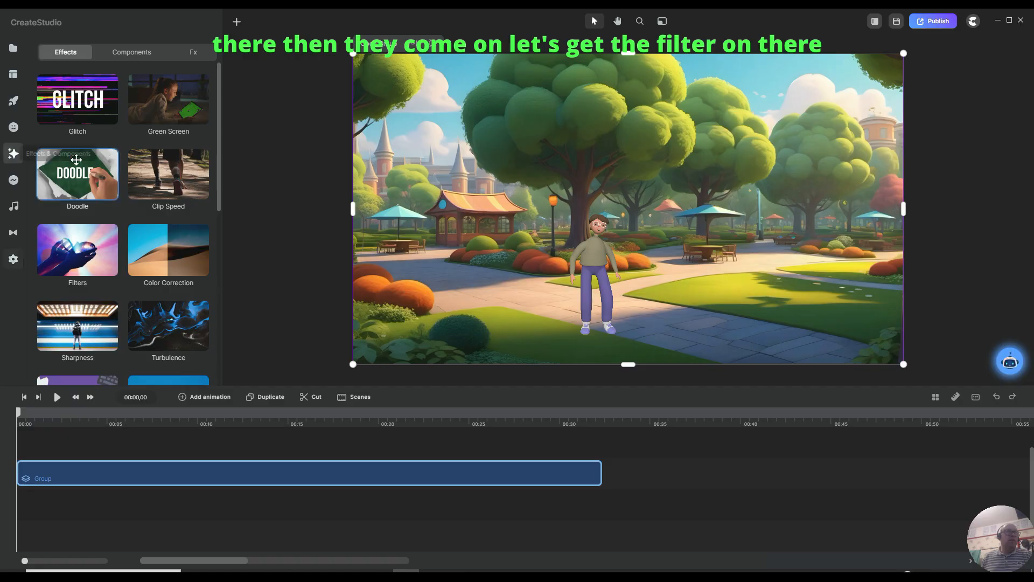
drag(75, 279, 92, 442)
drag(484, 372, 299, 451)
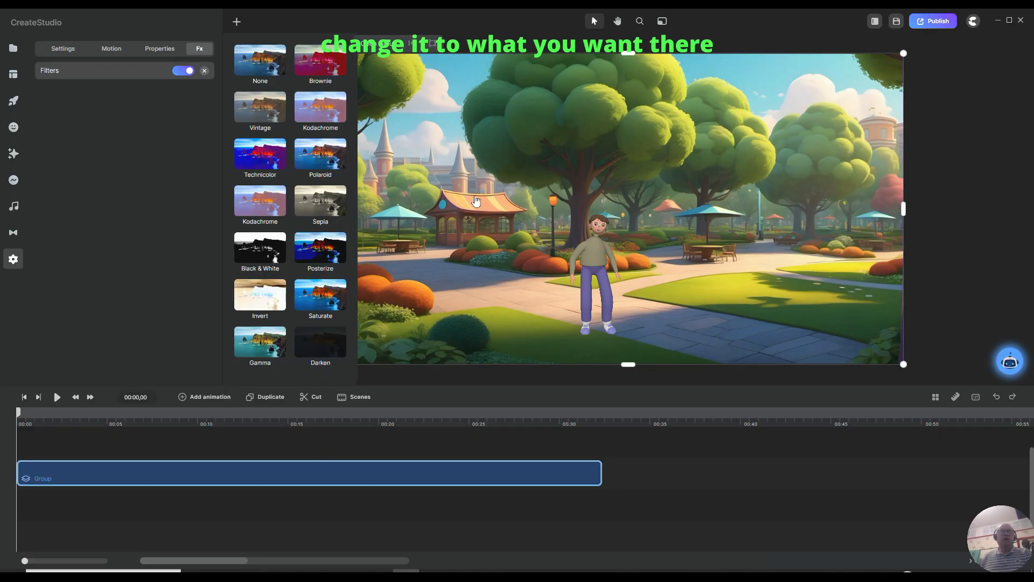
- Try the Brownie, Vintage, Kodachrome, Polaroid, Technicolor and Posterize filters on the group, ending with Saturate
click(317, 73)
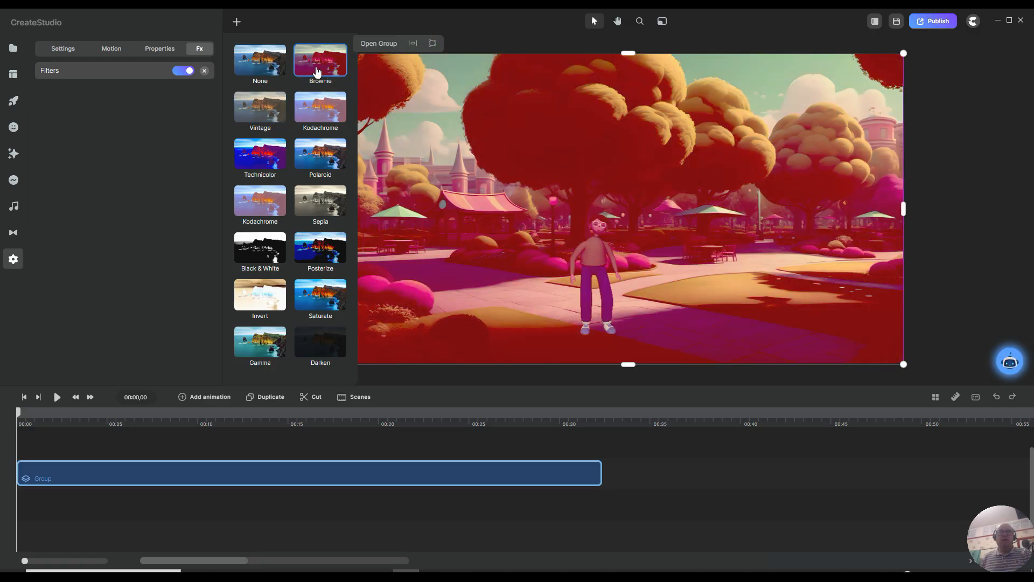
click(268, 115)
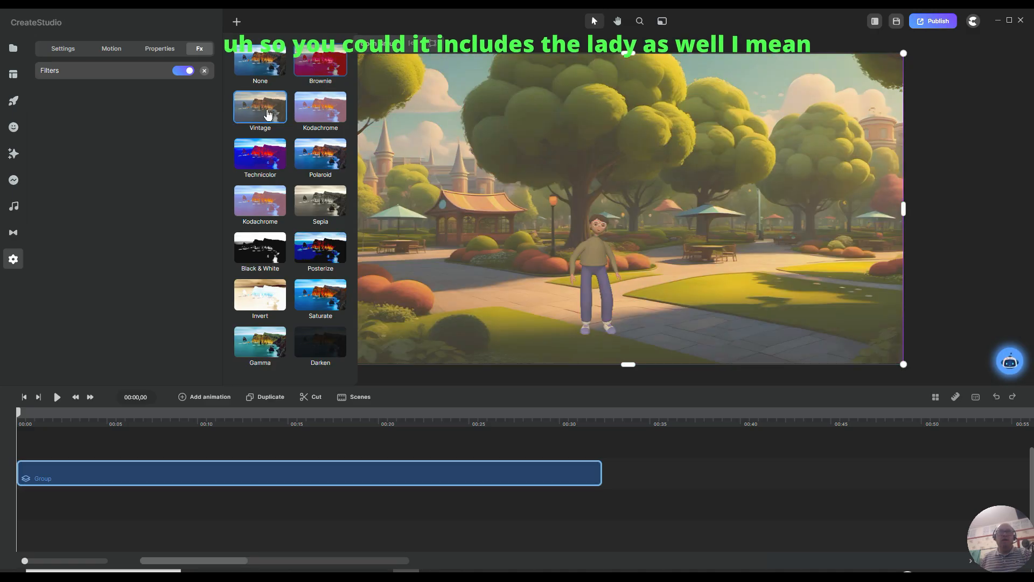
click(311, 116)
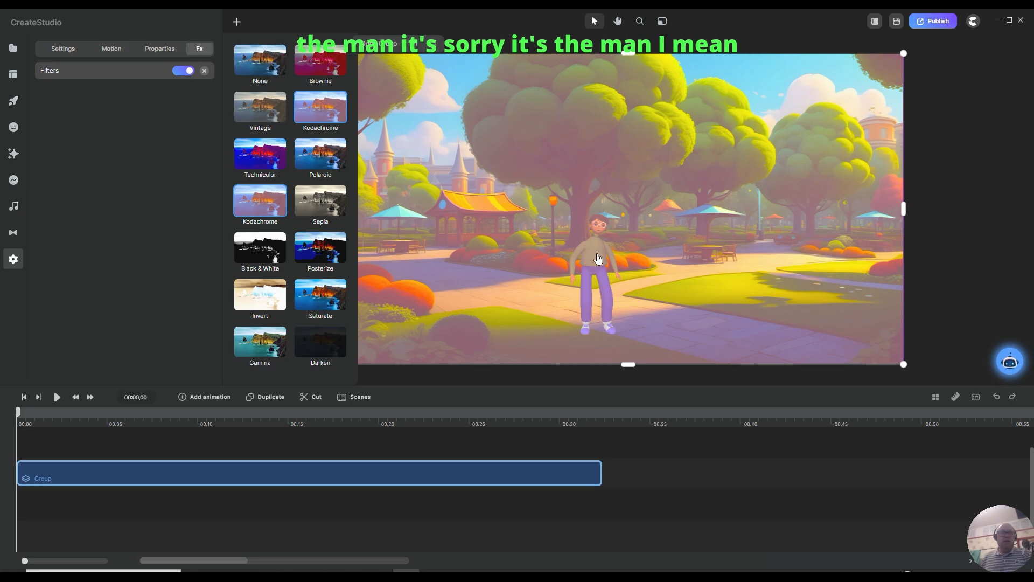
mouse_move(595, 262)
mouse_down()
mouse_move(632, 272)
mouse_move(597, 258)
mouse_up()
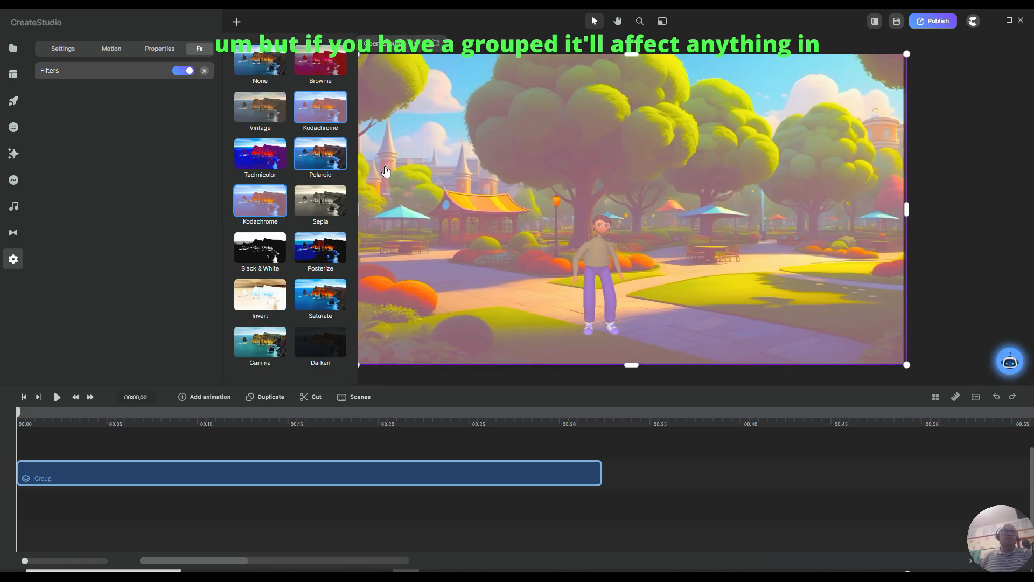
click(323, 157)
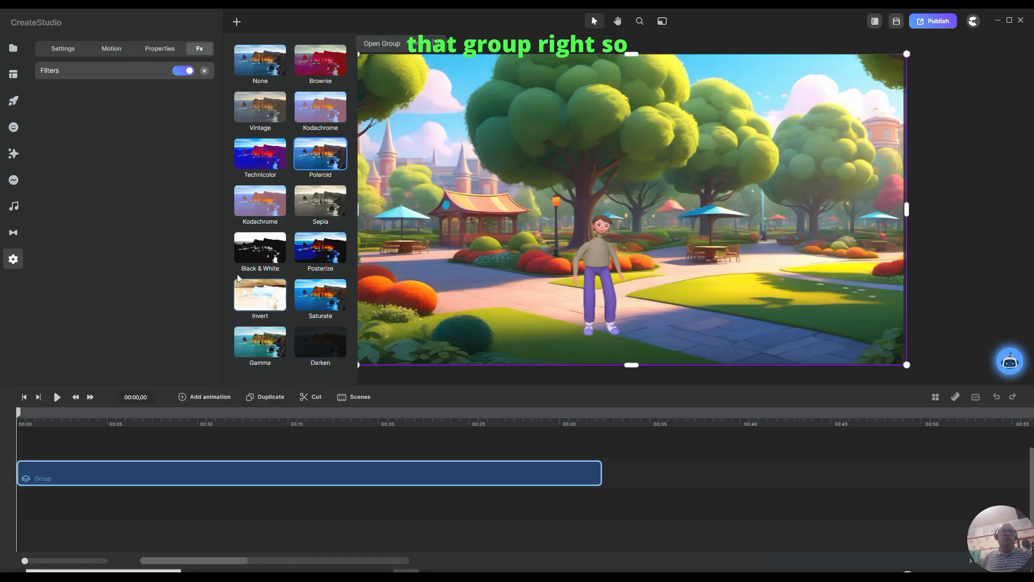
click(257, 163)
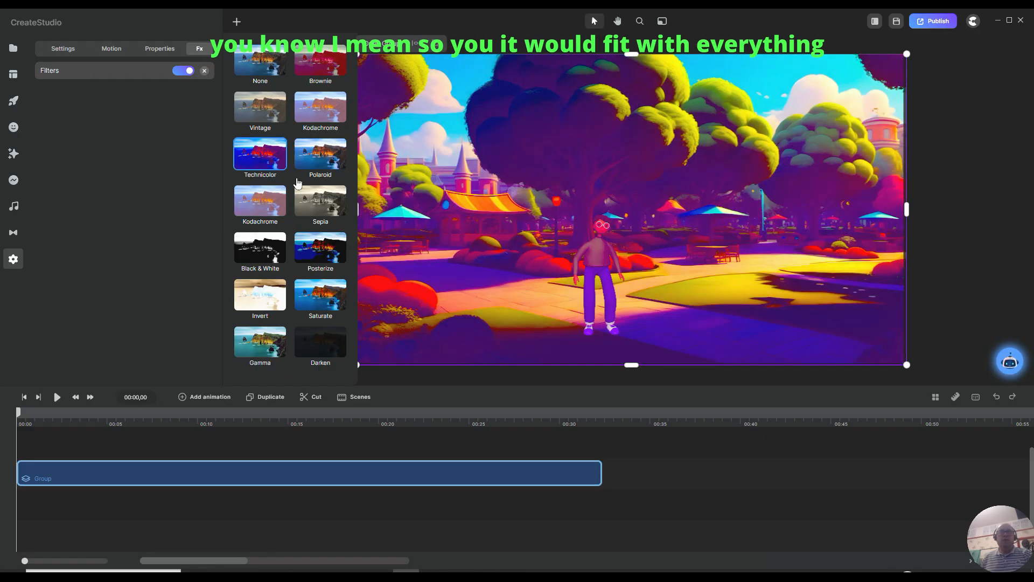
click(322, 258)
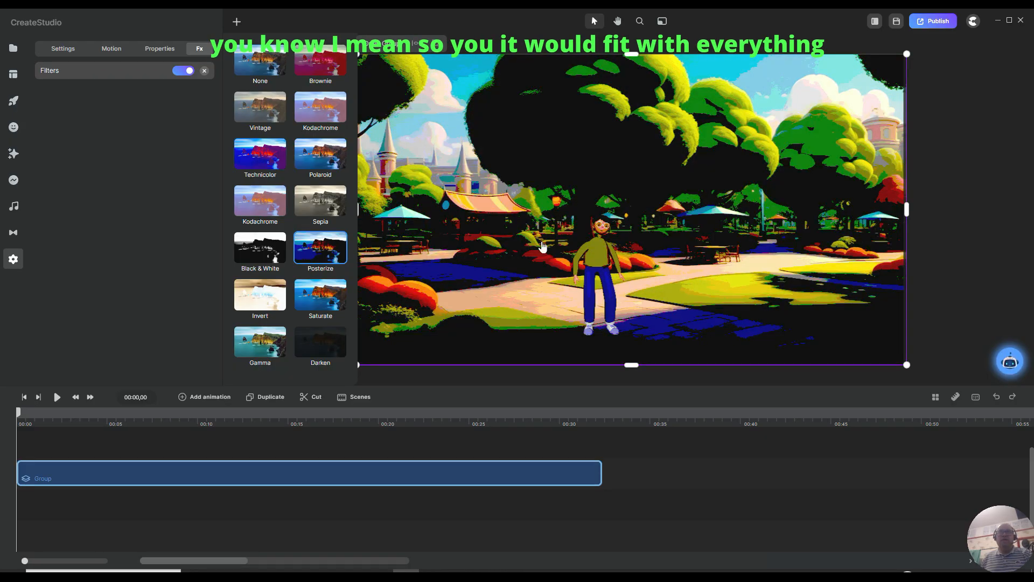
click(318, 305)
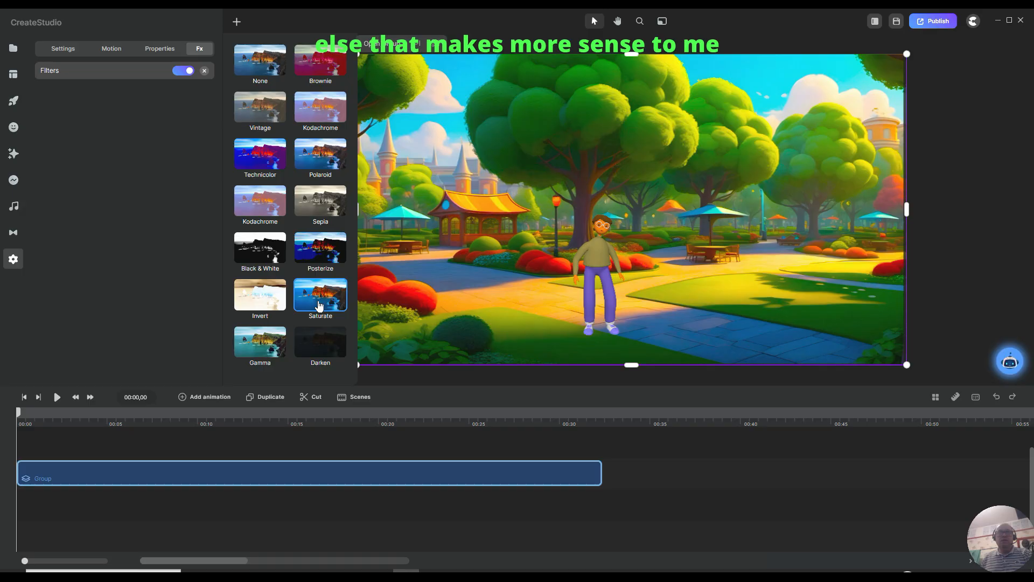
- Try the Gamma, Invert, Darken and Black & White filters on the group, ending with Sepia
click(259, 353)
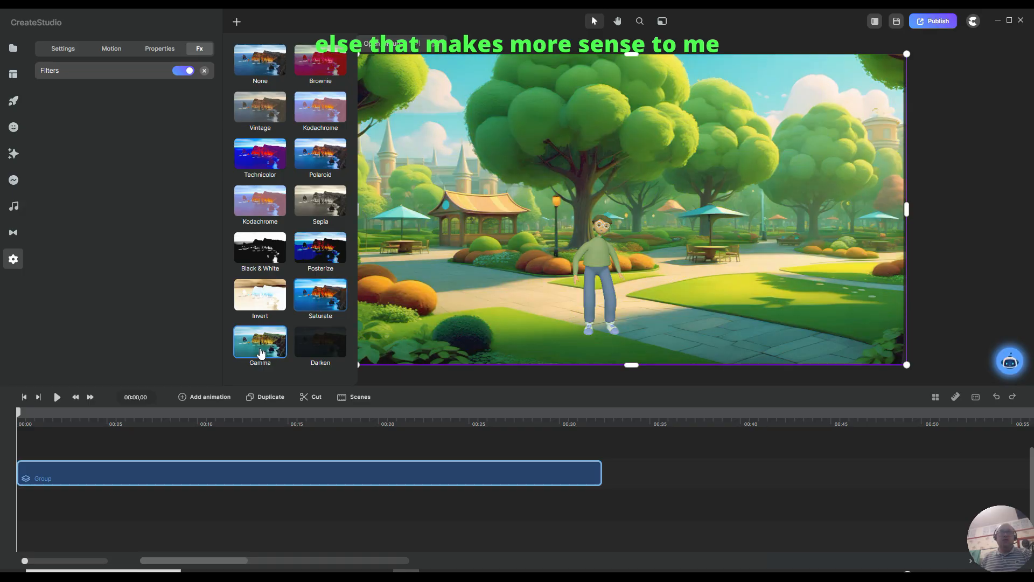
click(263, 300)
click(324, 335)
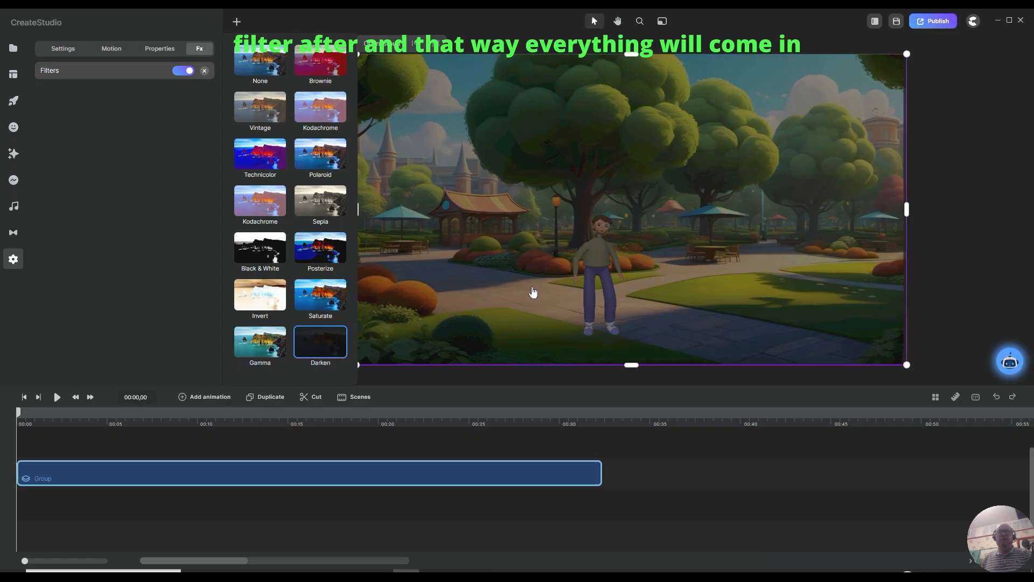
click(266, 253)
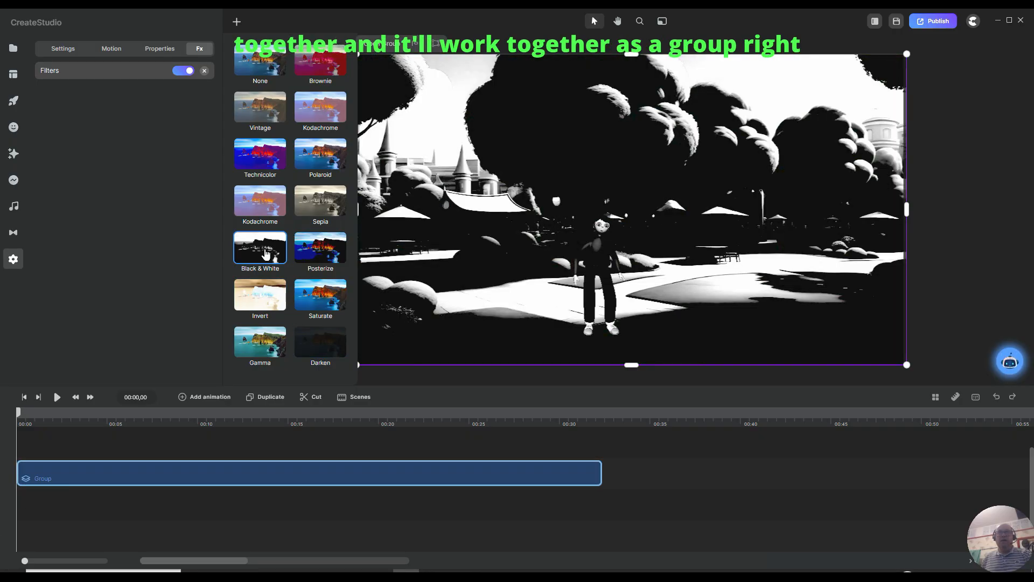
click(321, 200)
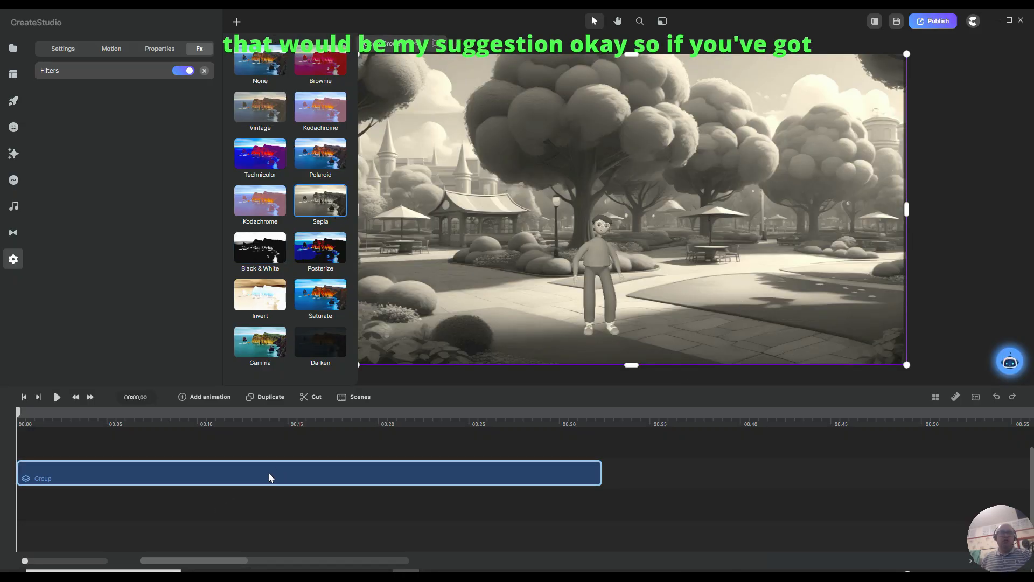
- Deselect the group and open the Studio elements library to view its categories, such as Shapes
click(517, 504)
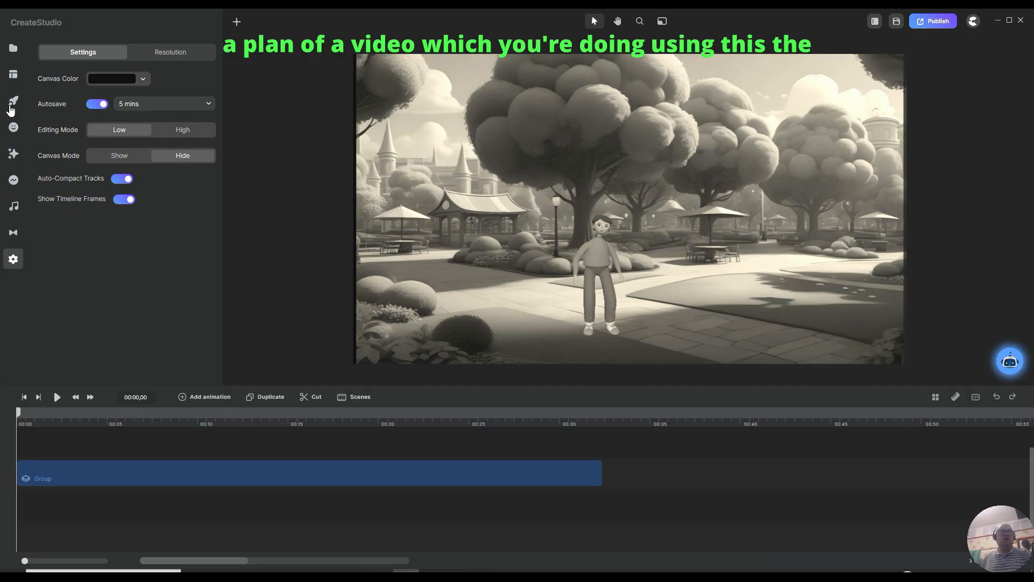
click(12, 103)
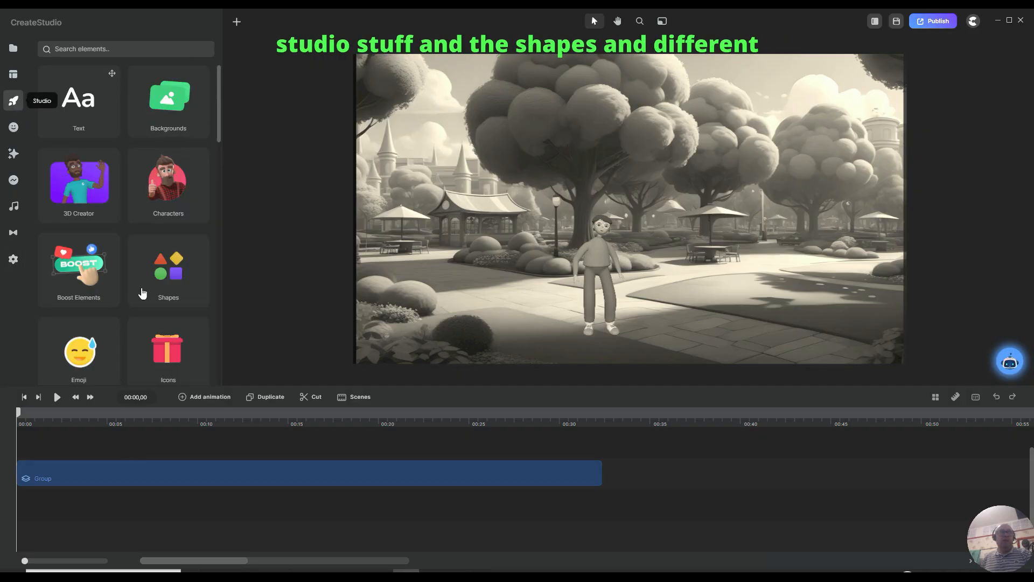